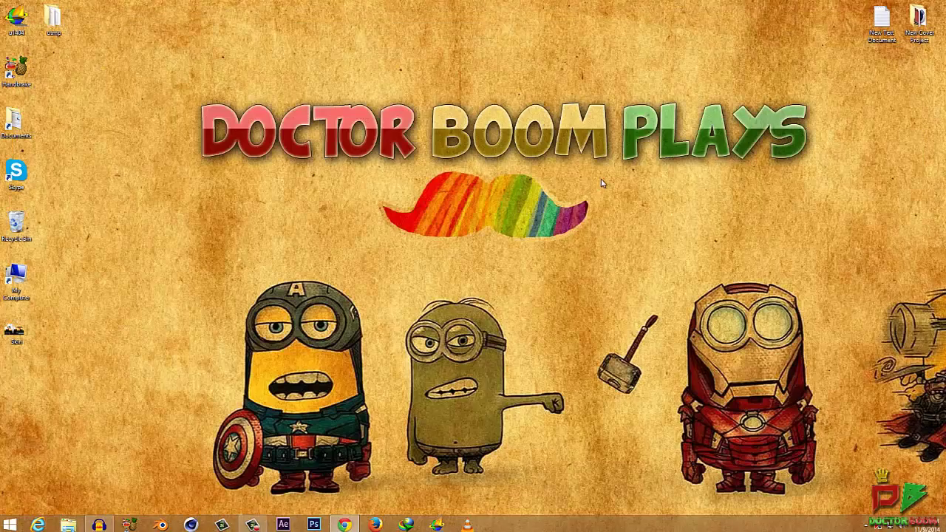
{"action": "left_click", "coordinate": [347, 525]}
{"action": "left_click", "coordinate": [347, 525]}
{"action": "right_click", "coordinate": [252, 281]}
{"action": "left_click", "coordinate": [272, 326]}
Switch to CINEMA 4D and open the Content Browser.
{"action": "left_click", "coordinate": [191, 525]}
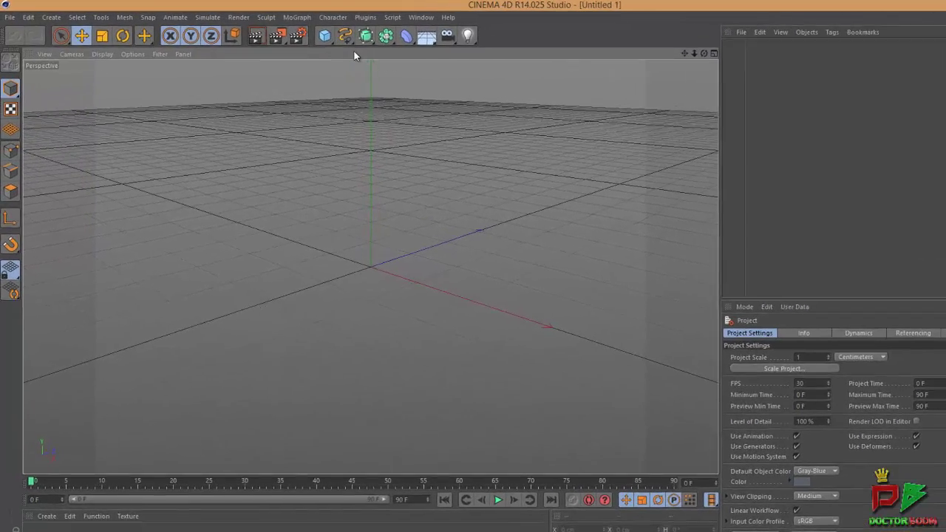
{"action": "left_click", "coordinate": [487, 20]}
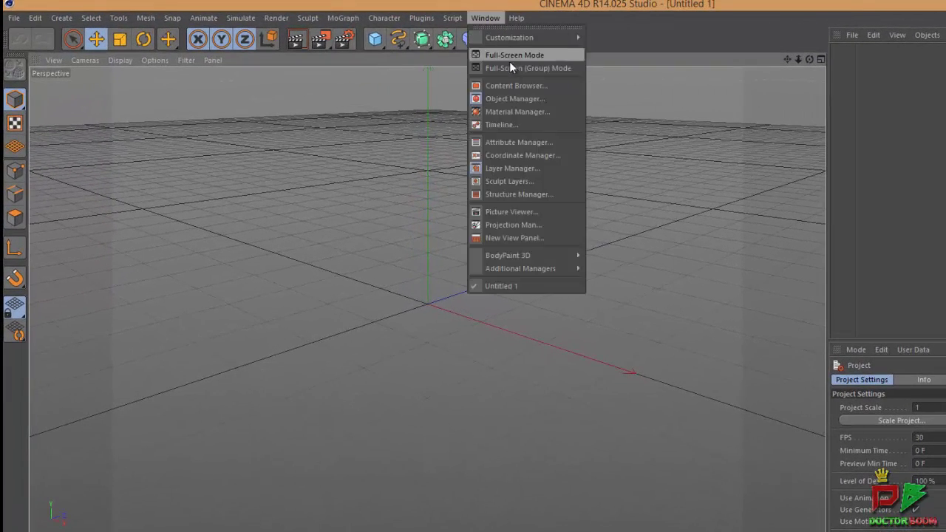
{"action": "left_click", "coordinate": [512, 87]}
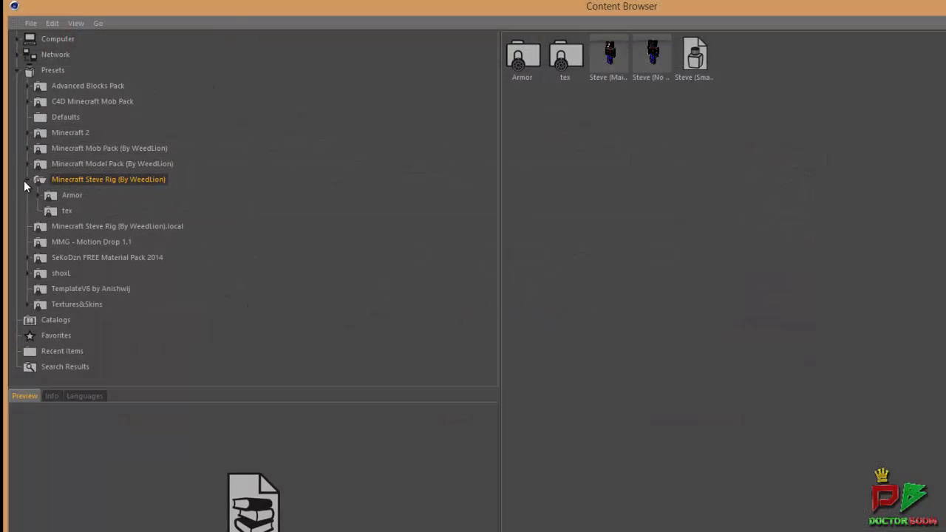
Show the contents of the Minecraft Steve Rig (By WeedLion) preset library and shrink the Content Browser window to uncover the viewport.
{"action": "left_click", "coordinate": [28, 180]}
{"action": "left_click", "coordinate": [62, 257]}
{"action": "left_click", "coordinate": [77, 104]}
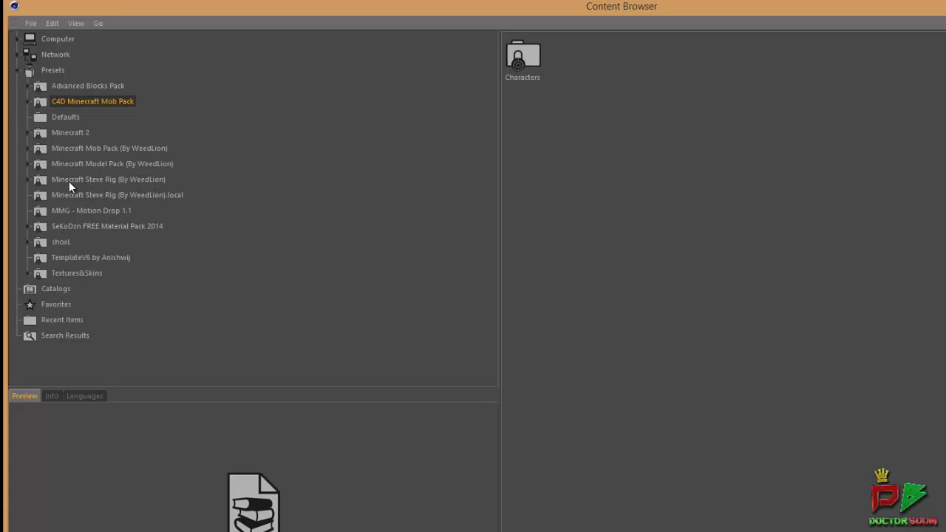
{"action": "left_click", "coordinate": [119, 180]}
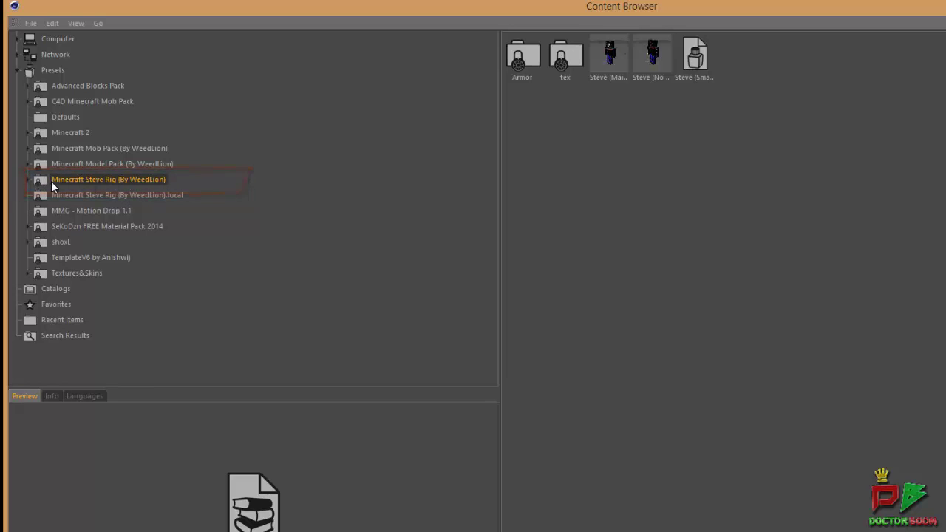
{"action": "left_click", "coordinate": [598, 80]}
{"action": "left_click", "coordinate": [655, 72]}
{"action": "left_click_drag", "start_coordinate": [590, 9], "coordinate": [618, 90]}
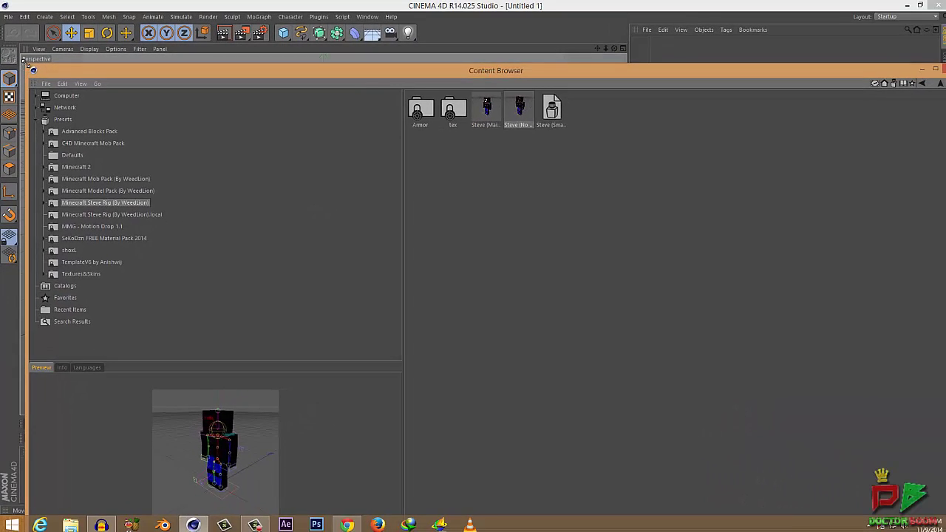
{"action": "left_click_drag", "start_coordinate": [59, 70], "coordinate": [208, 149]}
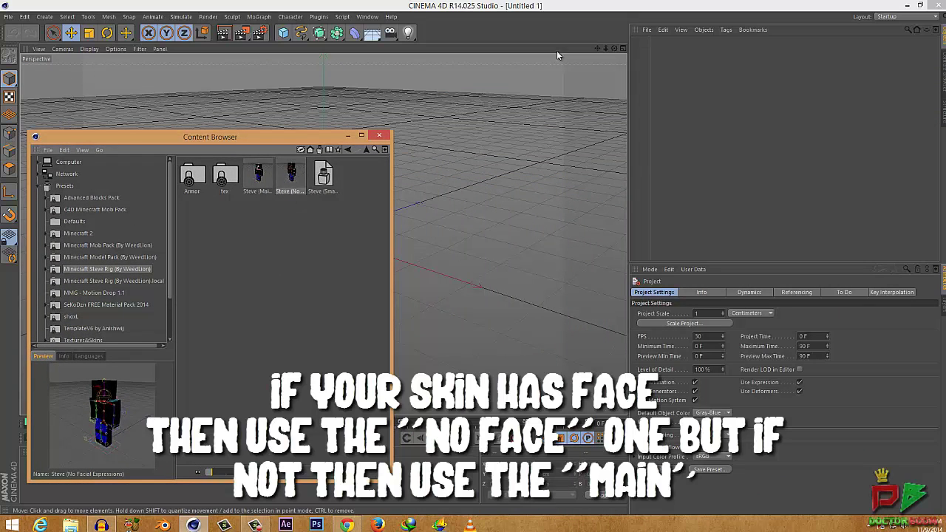
Check the Skin image on the desktop for a drawn face, close it and return to CINEMA 4D.
{"action": "left_click", "coordinate": [907, 5]}
{"action": "double_click", "coordinate": [19, 334]}
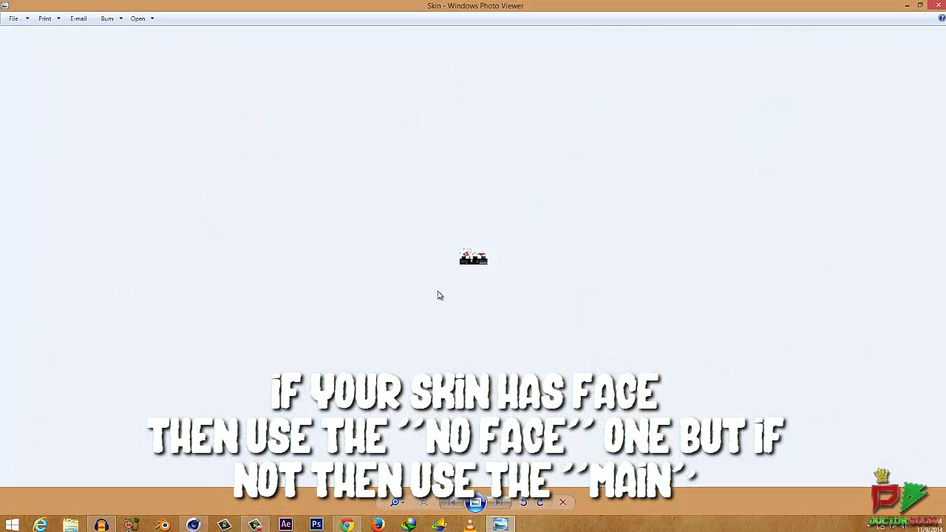
{"action": "scroll", "coordinate": [437, 296], "scroll_direction": "up", "scroll_amount": 5}
{"action": "left_click", "coordinate": [936, 5]}
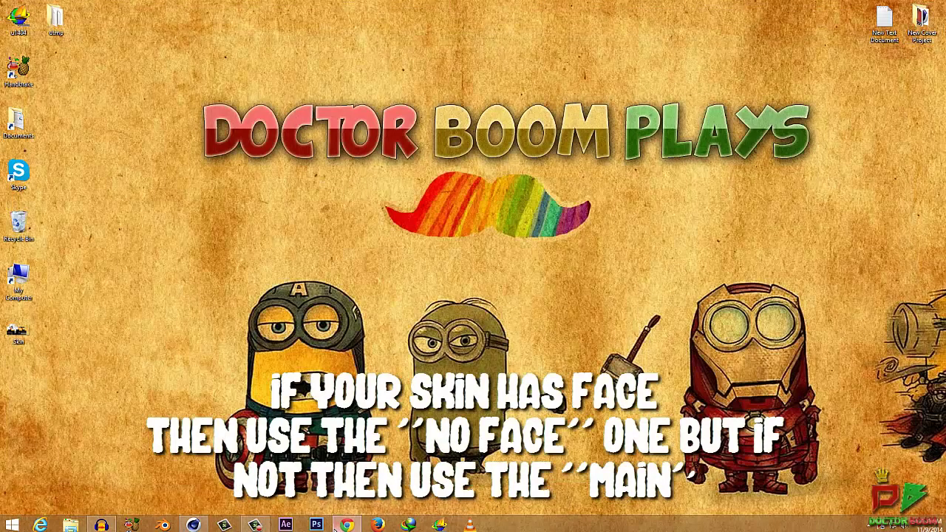
{"action": "left_click", "coordinate": [347, 525]}
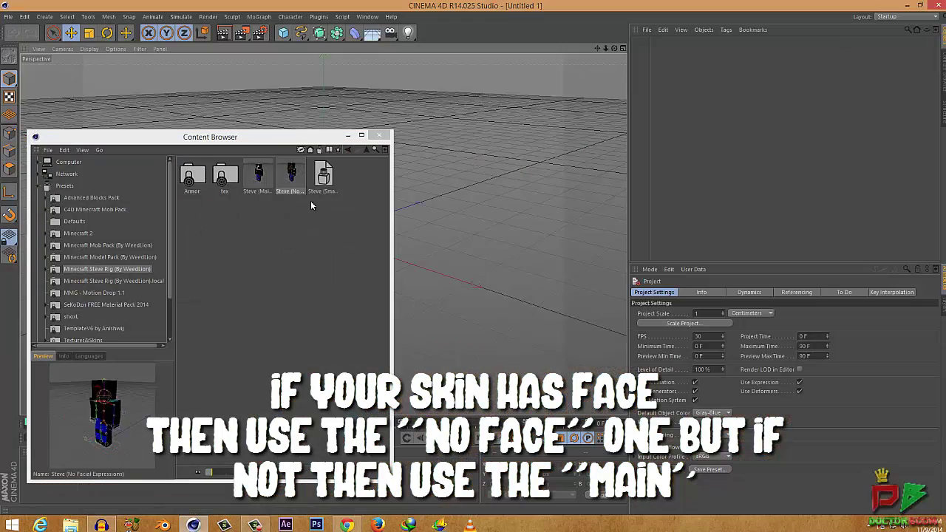
Load the Steve (Main) and Steve (No Facial Expressions) rigs from the Content Browser into the scene.
{"action": "left_click", "coordinate": [291, 185]}
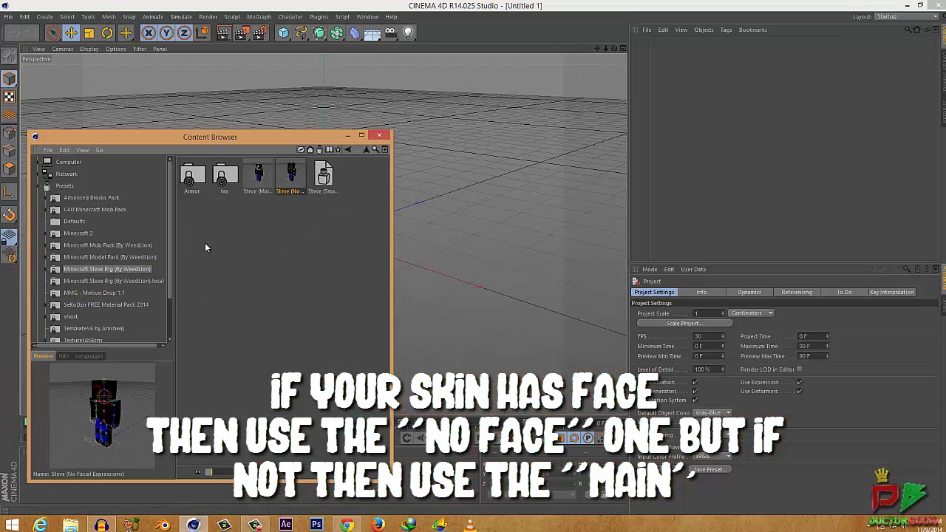
{"action": "left_click", "coordinate": [257, 182]}
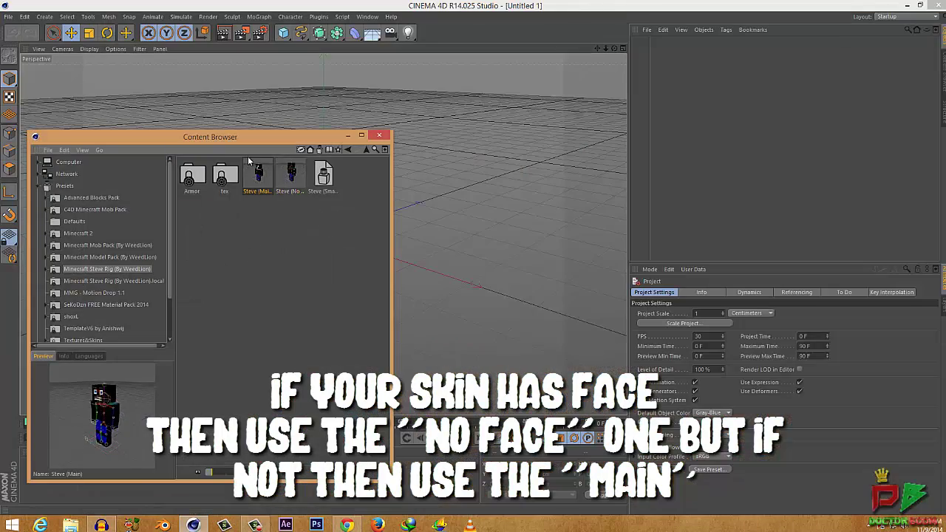
{"action": "left_click_drag", "start_coordinate": [252, 146], "coordinate": [379, 179]}
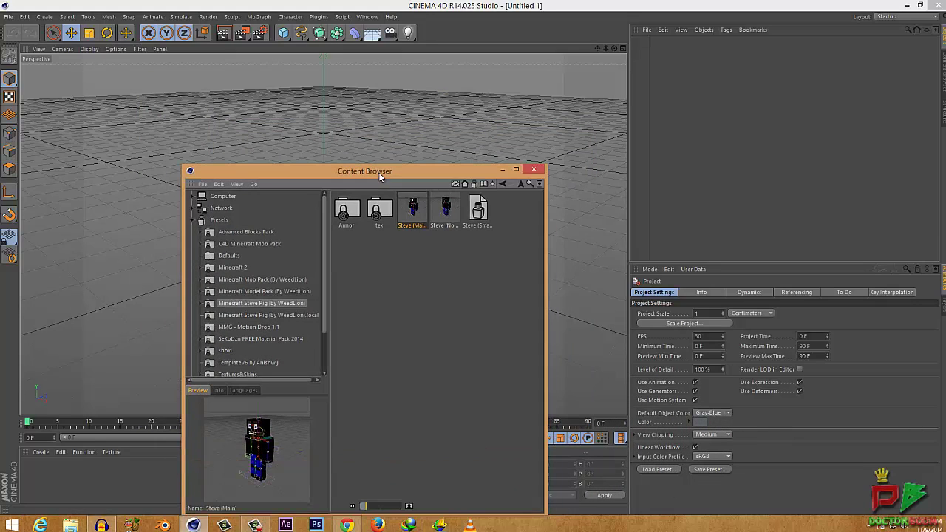
{"action": "double_click", "coordinate": [420, 214]}
{"action": "left_click_drag", "start_coordinate": [390, 174], "coordinate": [403, 156]}
{"action": "double_click", "coordinate": [458, 194]}
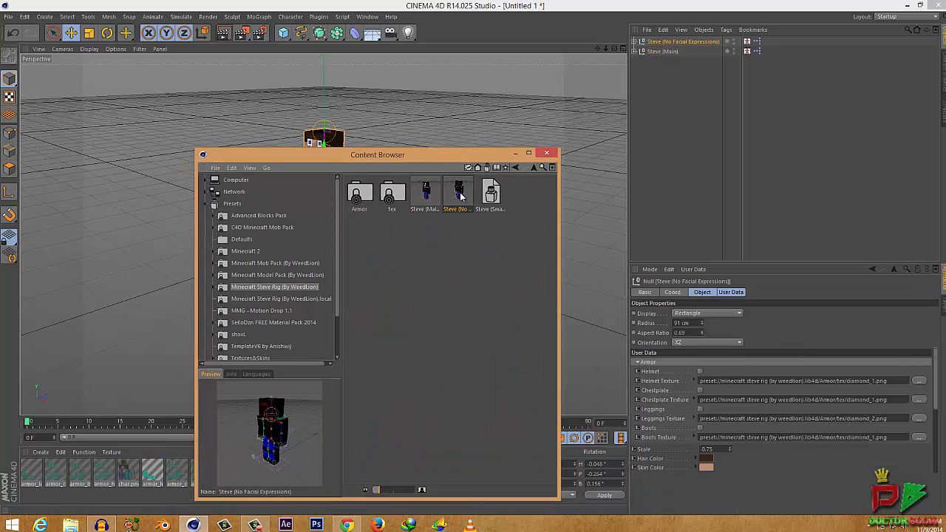
Minimize the Content Browser and move the Steve (No Facial Expressions) rig about 156 cm along X, beside the main rig.
{"action": "left_click", "coordinate": [515, 153]}
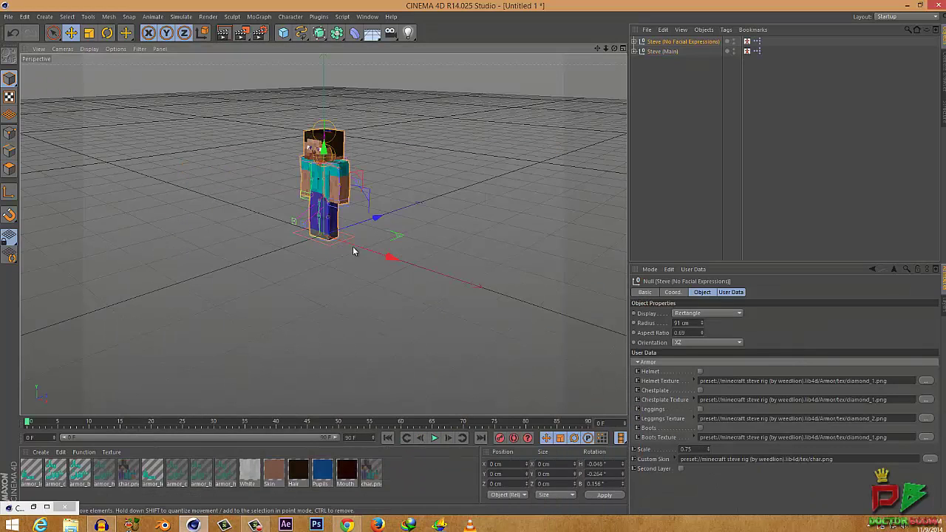
{"action": "left_click_drag", "start_coordinate": [375, 256], "coordinate": [420, 272]}
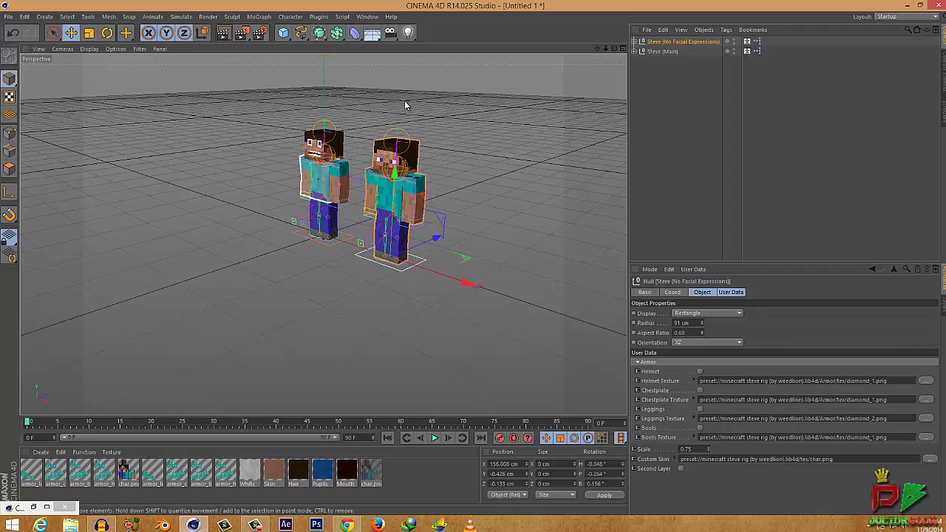
{"action": "left_click", "coordinate": [666, 52]}
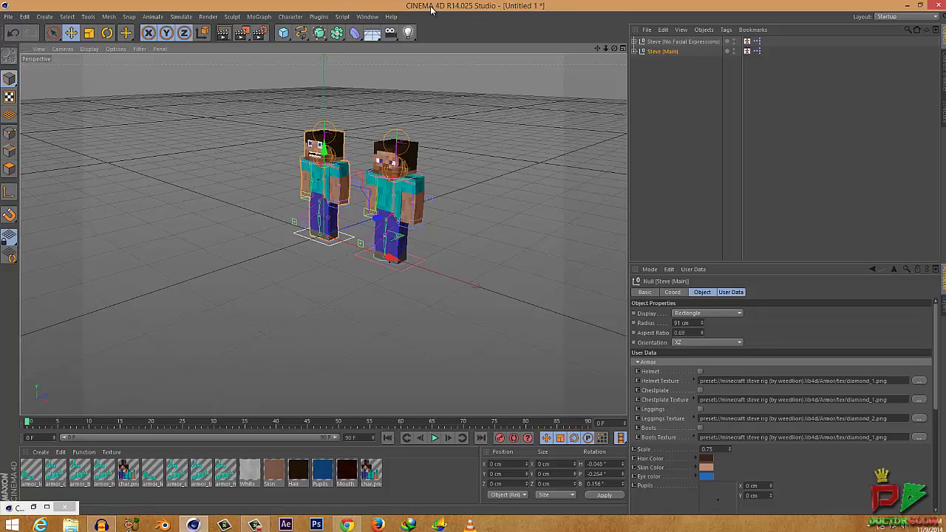
{"action": "left_click", "coordinate": [272, 299]}
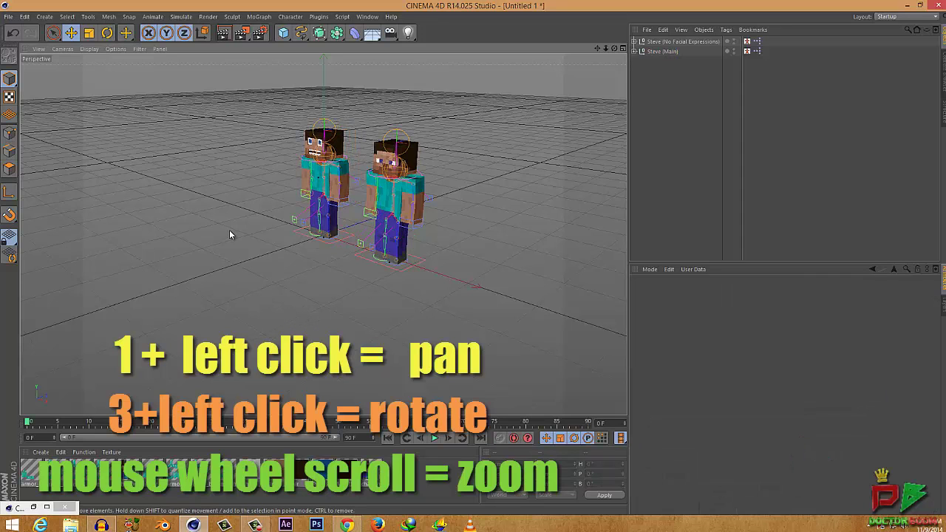
Examine the two Steve rigs in the perspective view from the front, from above and at closer range.
{"action": "left_click_drag", "start_coordinate": [225, 233], "coordinate": [368, 341]}
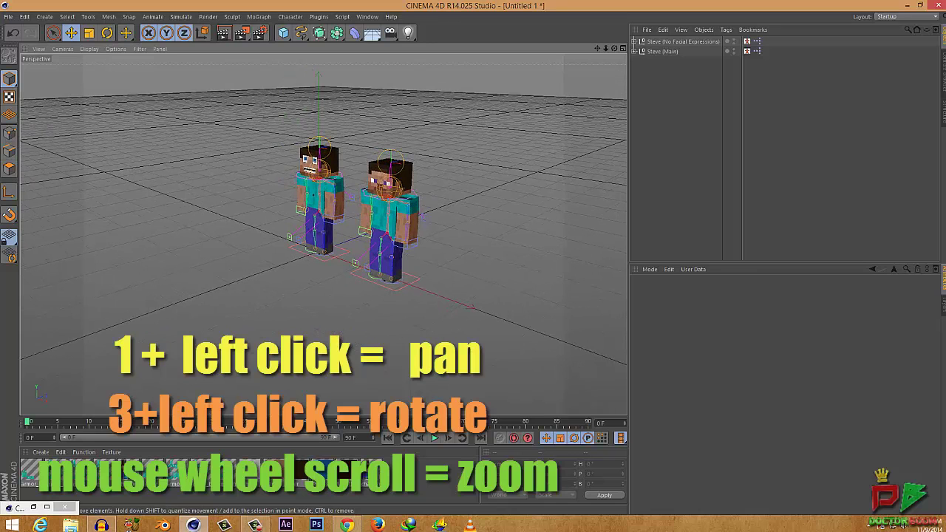
{"action": "left_click_drag", "start_coordinate": [323, 234], "coordinate": [406, 322]}
{"action": "scroll", "coordinate": [375, 317], "scroll_direction": "up", "scroll_amount": 5}
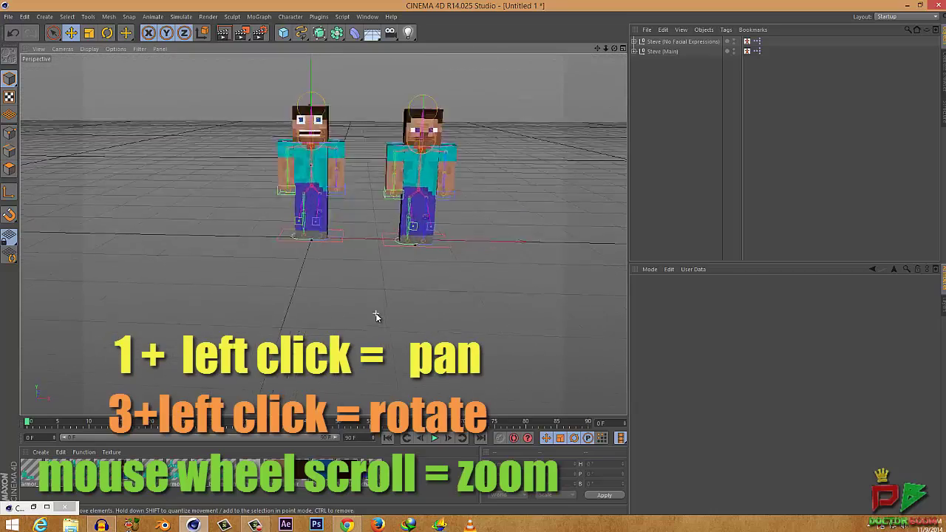
{"action": "scroll", "coordinate": [344, 277], "scroll_direction": "down", "scroll_amount": 5}
{"action": "scroll", "coordinate": [344, 276], "scroll_direction": "up", "scroll_amount": 6}
{"action": "scroll", "coordinate": [344, 276], "scroll_direction": "down", "scroll_amount": 2}
{"action": "left_click_drag", "start_coordinate": [515, 113], "coordinate": [506, 301]}
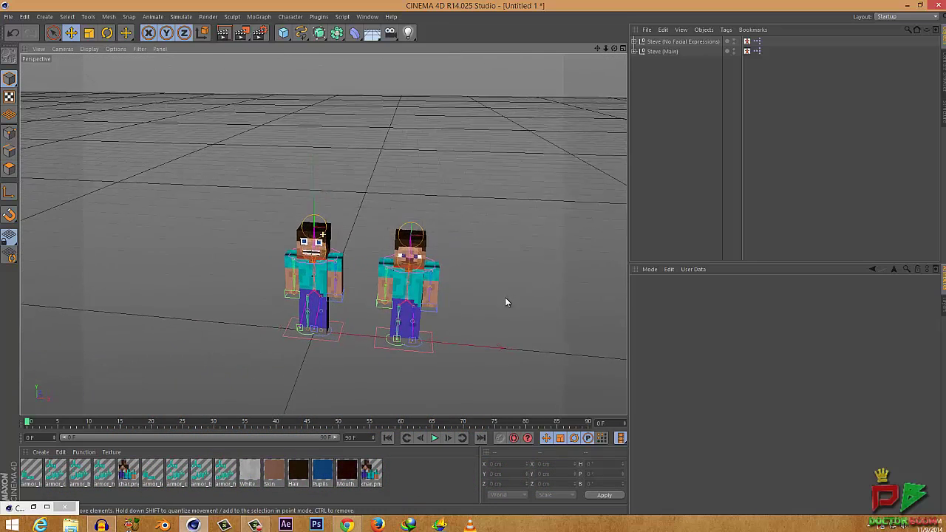
{"action": "scroll", "coordinate": [497, 299], "scroll_direction": "up", "scroll_amount": 4}
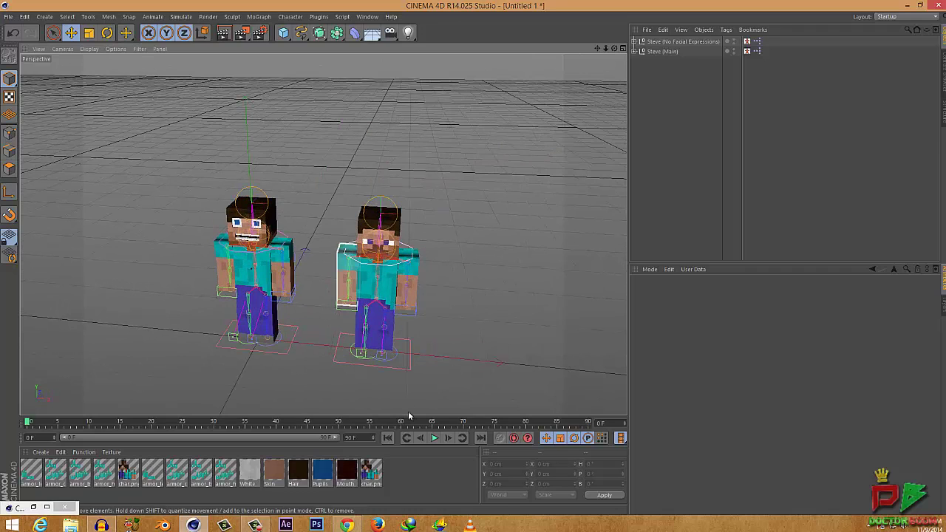
Inspect the two char.png materials to tell which one belongs to each Steve rig.
{"action": "left_click", "coordinate": [374, 479]}
{"action": "left_click", "coordinate": [392, 502]}
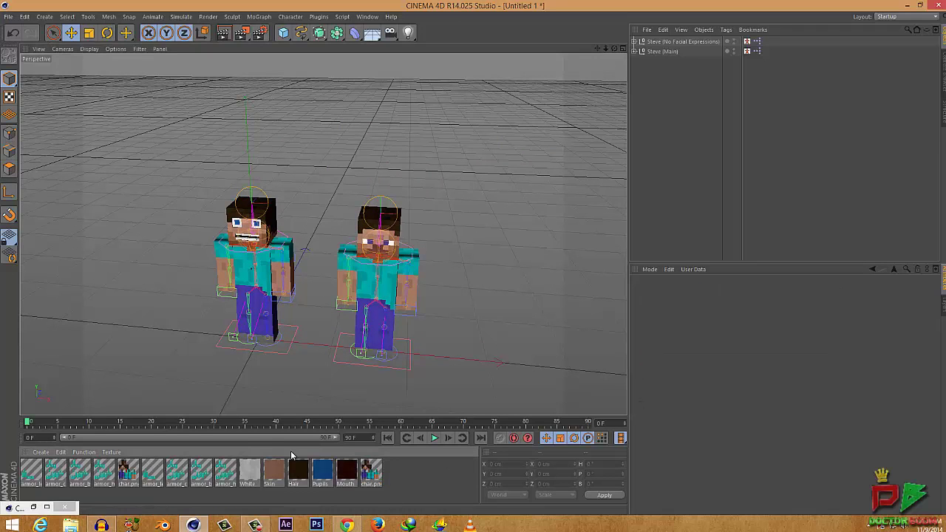
{"action": "left_click", "coordinate": [377, 473]}
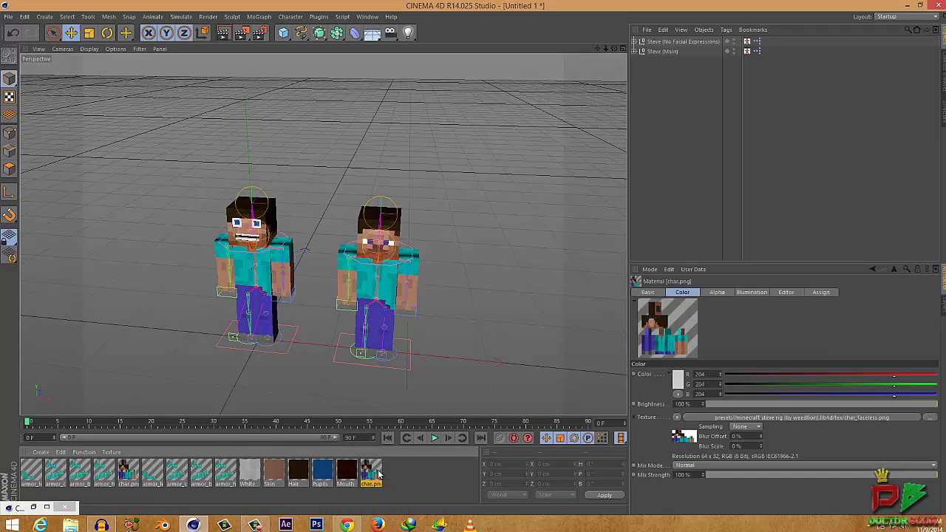
{"action": "left_click", "coordinate": [127, 472]}
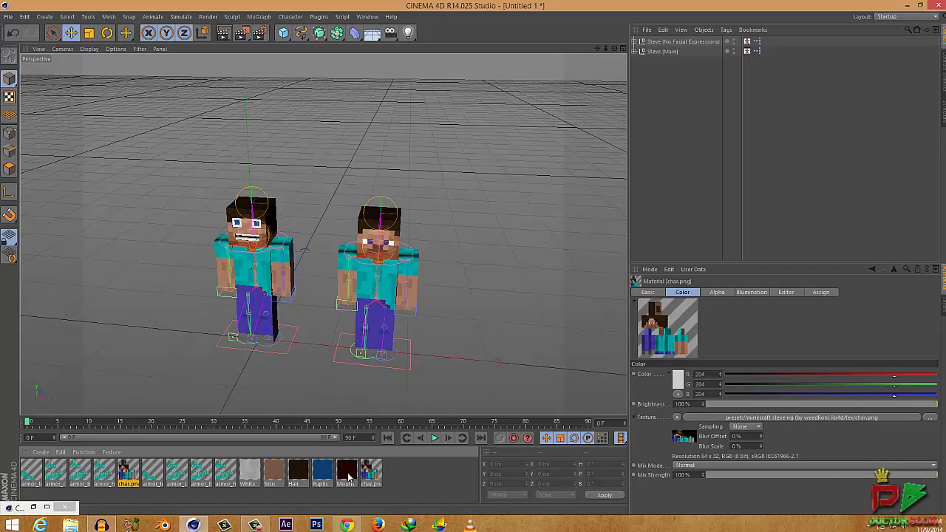
{"action": "left_click_drag", "start_coordinate": [141, 475], "coordinate": [382, 299]}
{"action": "left_click", "coordinate": [380, 471]}
{"action": "mouse_move", "coordinate": [379, 471]}
{"action": "left_mouse_down"}
{"action": "mouse_move", "coordinate": [255, 234]}
{"action": "mouse_move", "coordinate": [272, 403]}
{"action": "mouse_move", "coordinate": [294, 394]}
{"action": "left_mouse_up"}
Load Skin.png from the desktop as the first char.png material's color texture without copying it to the project, and minimize the Material Editor.
{"action": "left_click", "coordinate": [128, 482]}
{"action": "double_click", "coordinate": [124, 477]}
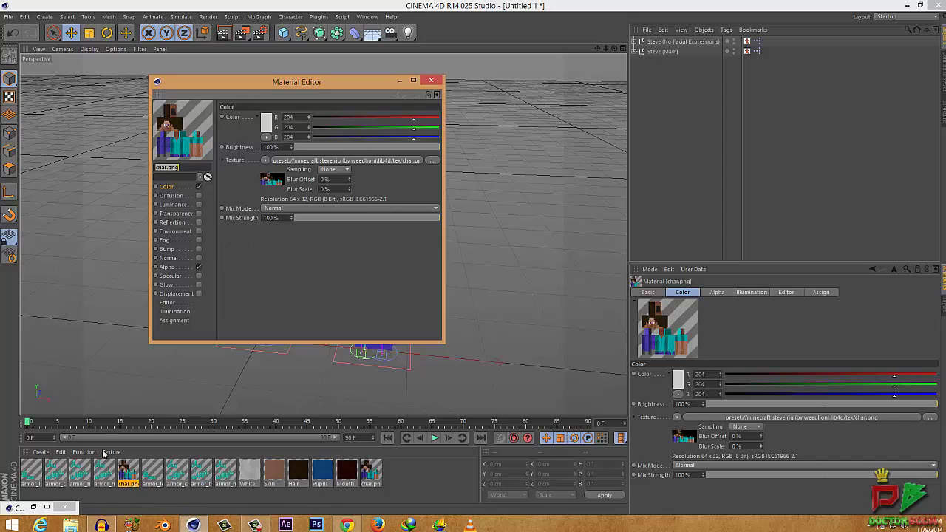
{"action": "left_click", "coordinate": [175, 189]}
{"action": "left_click", "coordinate": [266, 161]}
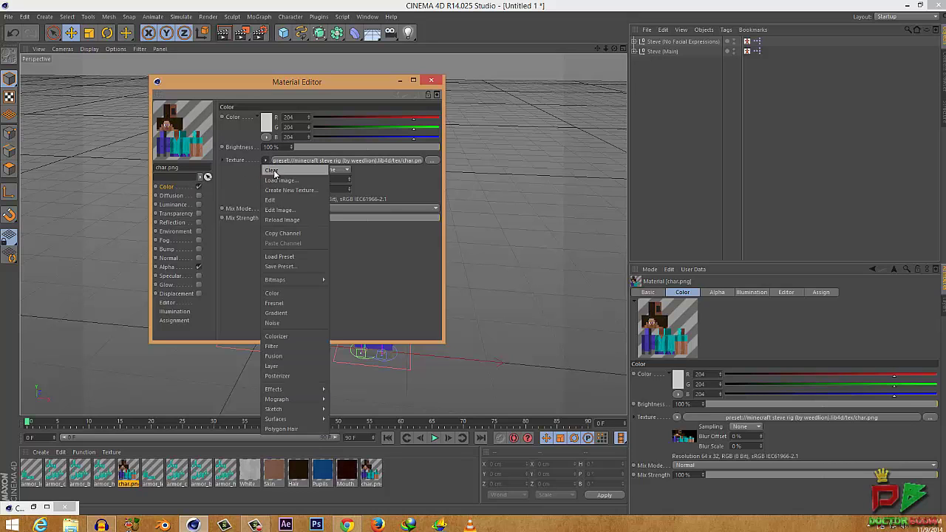
{"action": "left_click", "coordinate": [297, 181]}
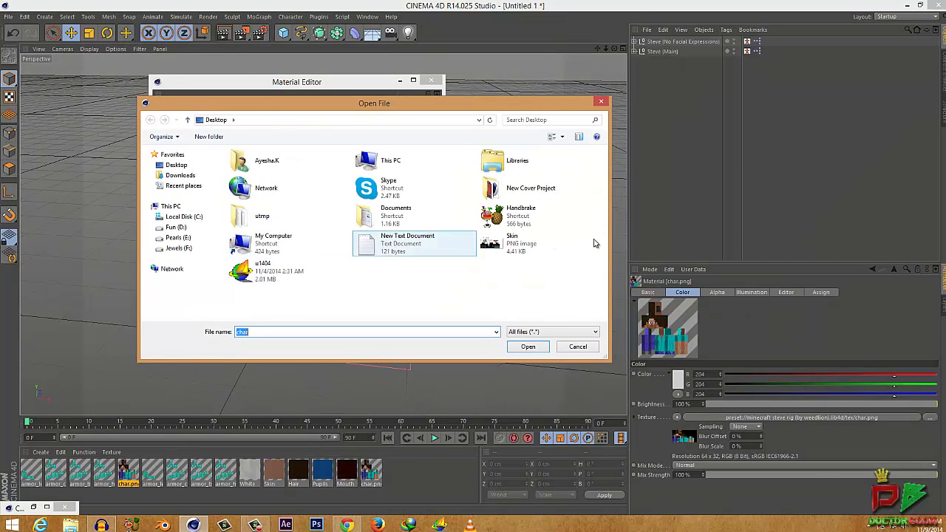
{"action": "double_click", "coordinate": [500, 246]}
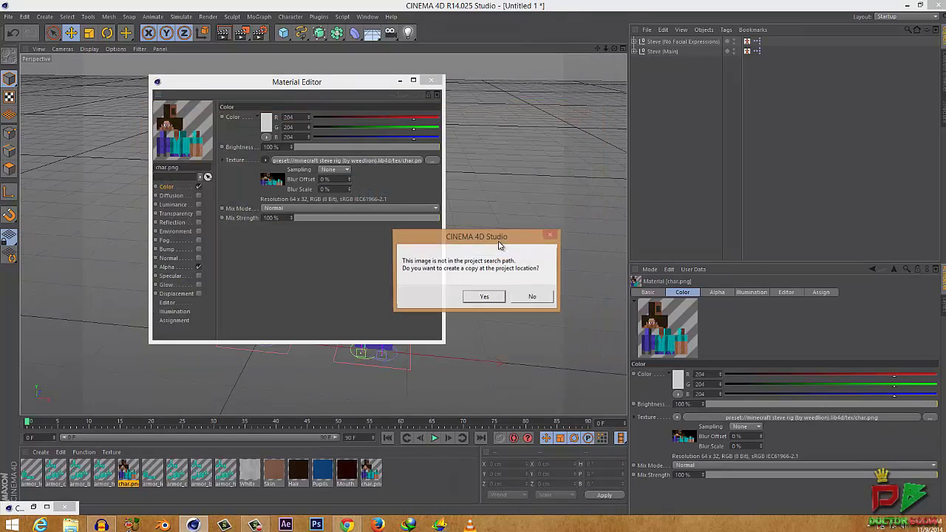
{"action": "left_click", "coordinate": [528, 299]}
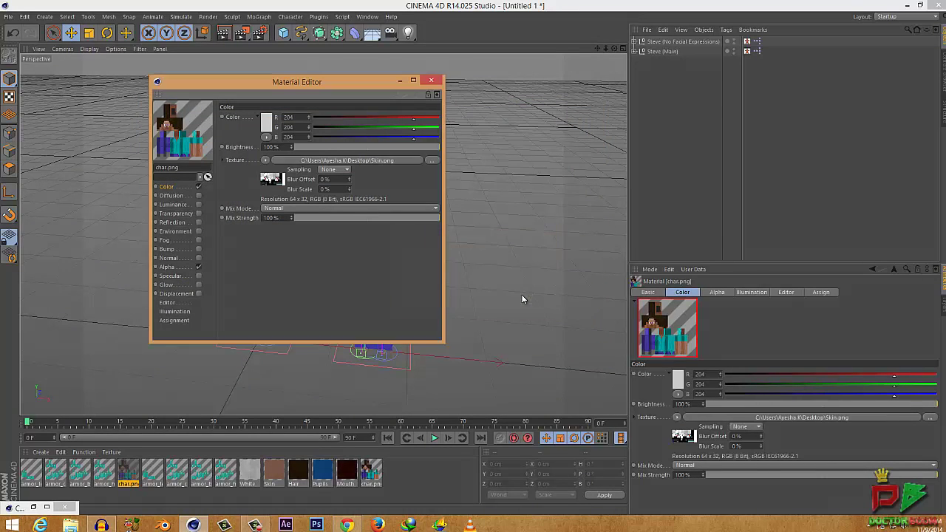
{"action": "left_click", "coordinate": [400, 80]}
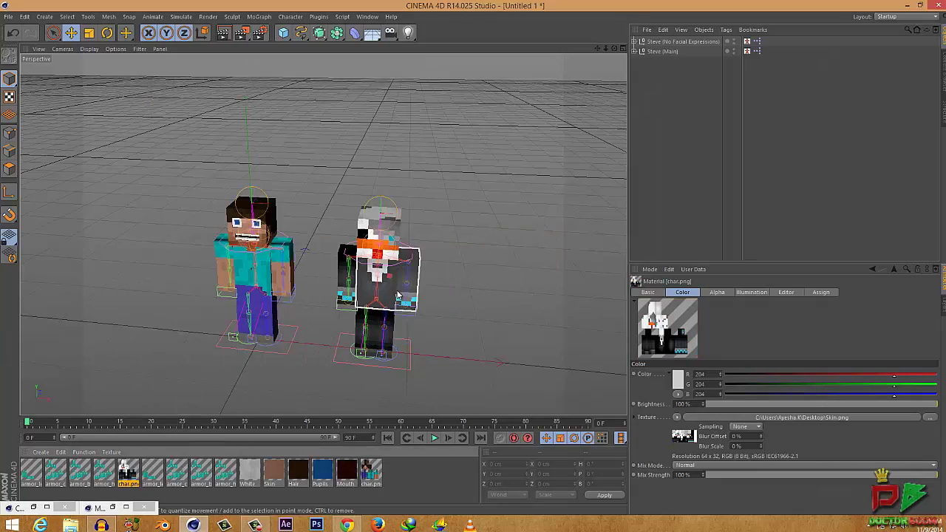
Load Skin.png from the desktop as the second char.png material's color texture without copying it to the project, and minimize the Material Editor.
{"action": "scroll", "coordinate": [385, 286], "scroll_direction": "up", "scroll_amount": 2}
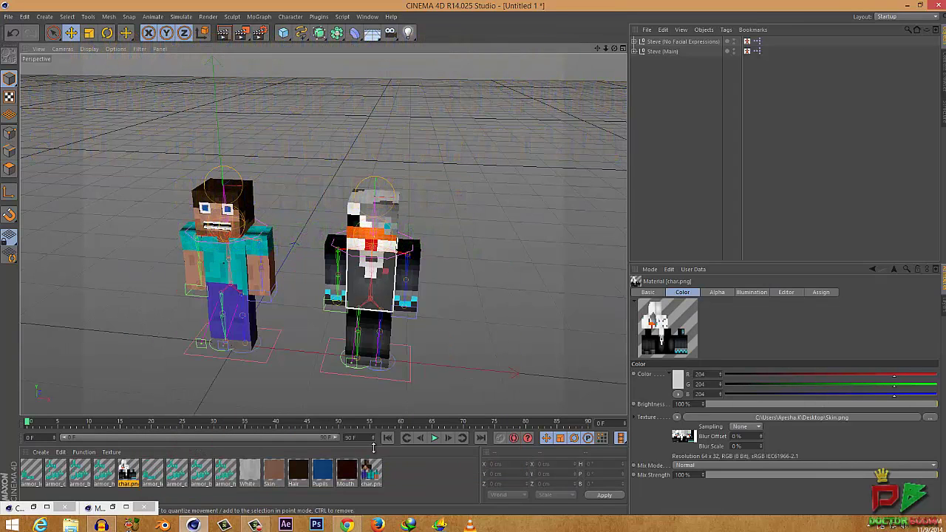
{"action": "double_click", "coordinate": [371, 479]}
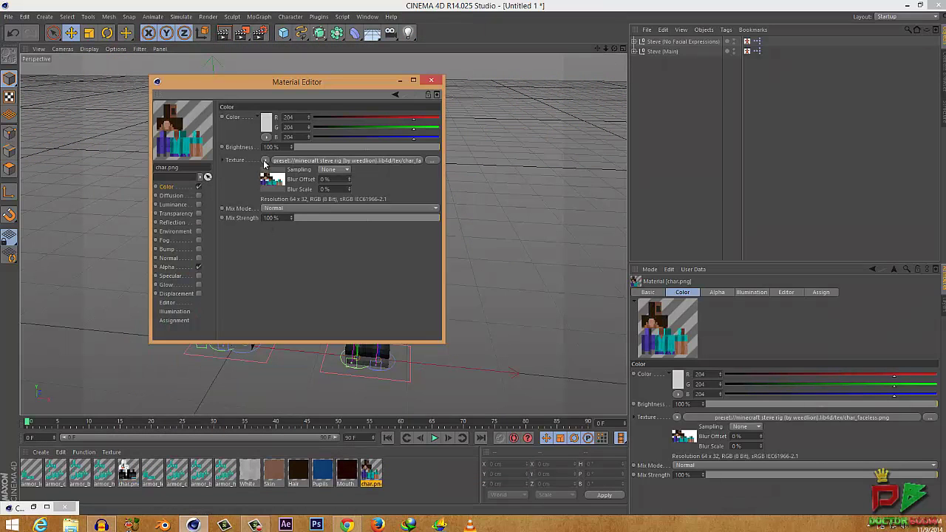
{"action": "left_click", "coordinate": [264, 162]}
{"action": "left_click", "coordinate": [272, 171]}
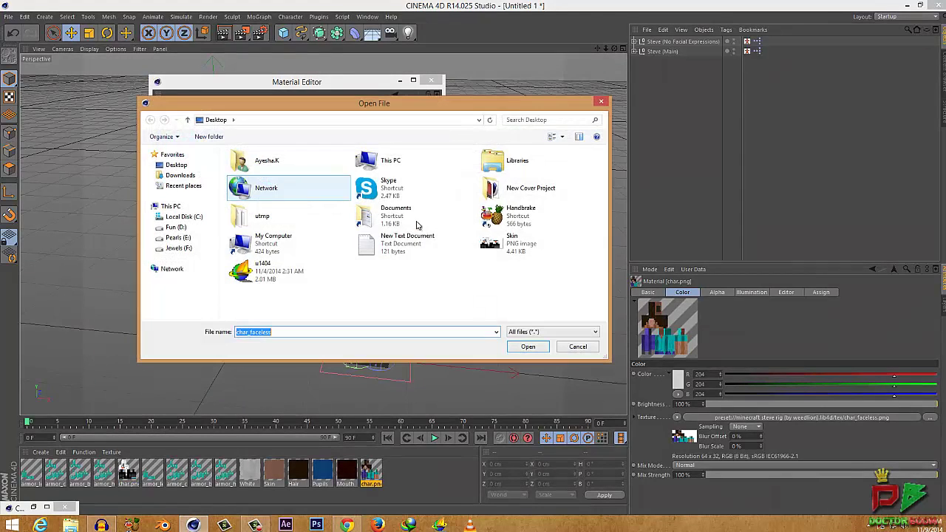
{"action": "double_click", "coordinate": [510, 242]}
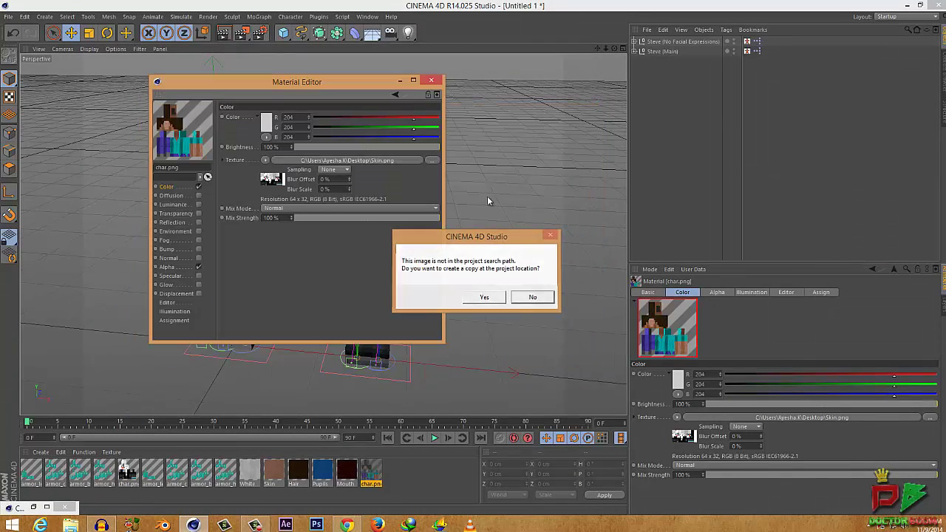
{"action": "left_click", "coordinate": [526, 299]}
{"action": "left_click", "coordinate": [431, 80]}
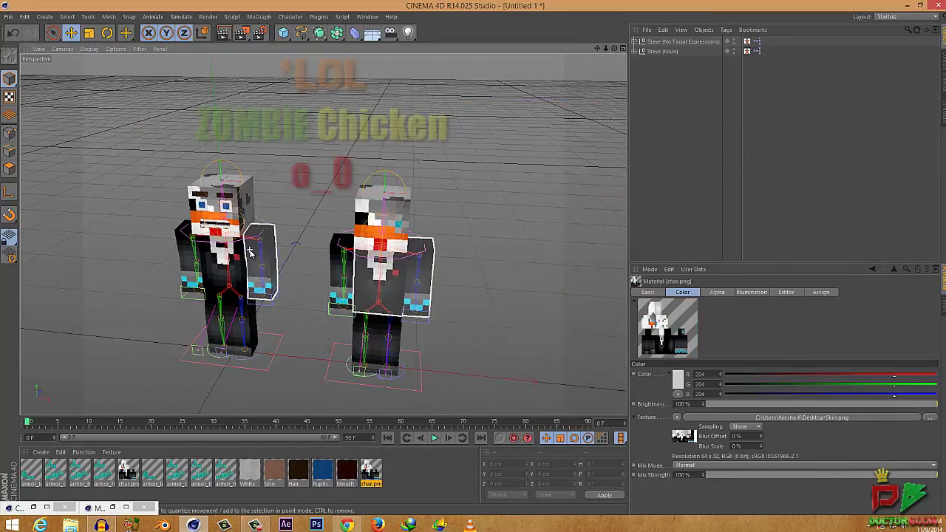
Inspect the skinned Steve (Main) rig's face up close, and undo the texture change on the second char.png material.
{"action": "scroll", "coordinate": [264, 253], "scroll_direction": "up", "scroll_amount": 3}
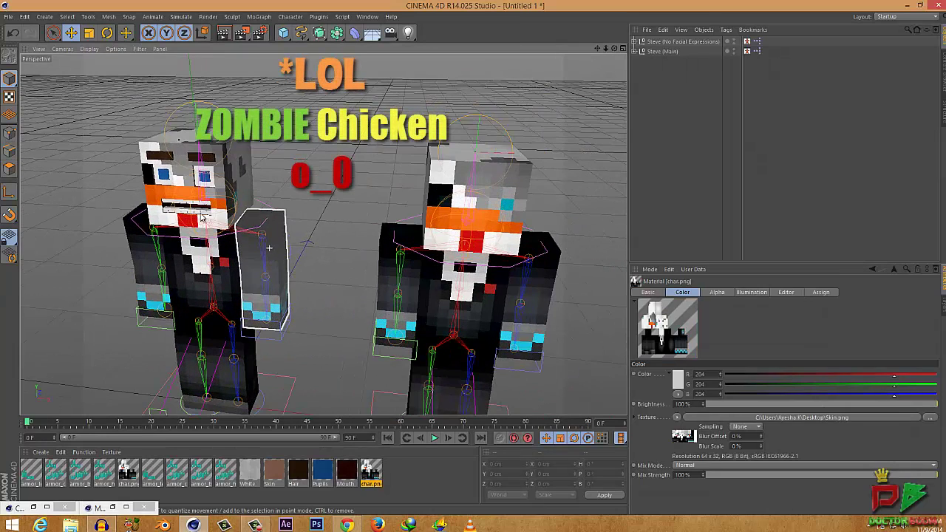
{"action": "scroll", "coordinate": [201, 216], "scroll_direction": "up", "scroll_amount": 2}
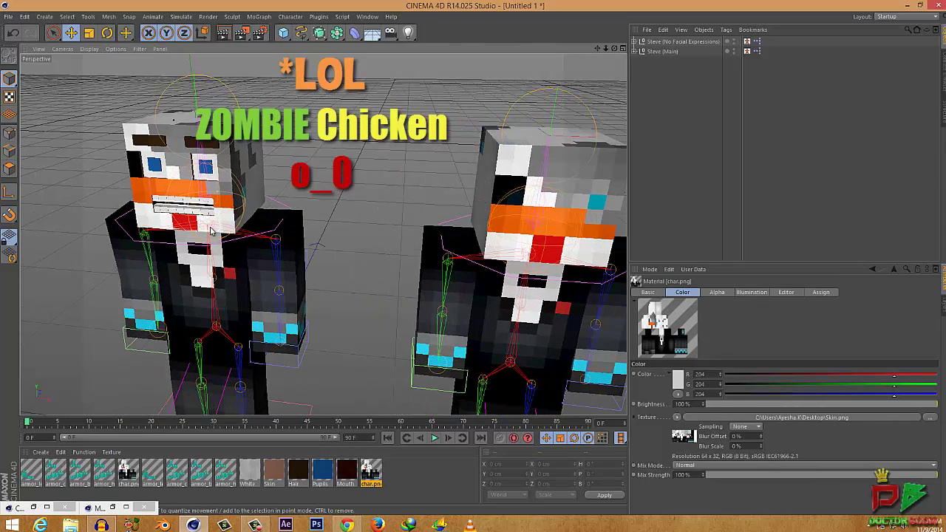
{"action": "left_click", "coordinate": [371, 479]}
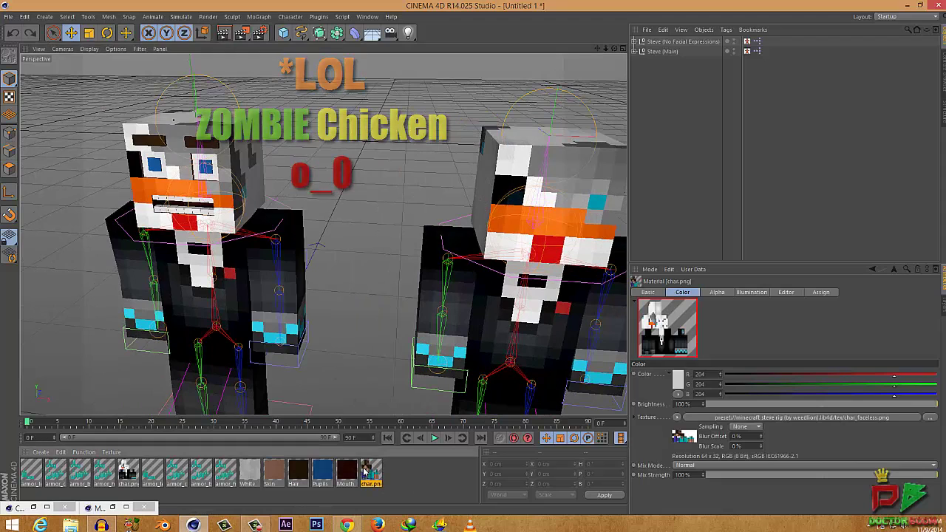
{"action": "key", "text": "ctrl+z"}
Compare the default-textured Steve (Main) rig with the reskinned Steve (No Facial Expressions) rig at close and wide range in the perspective view.
{"action": "scroll", "coordinate": [262, 273], "scroll_direction": "down", "scroll_amount": 3}
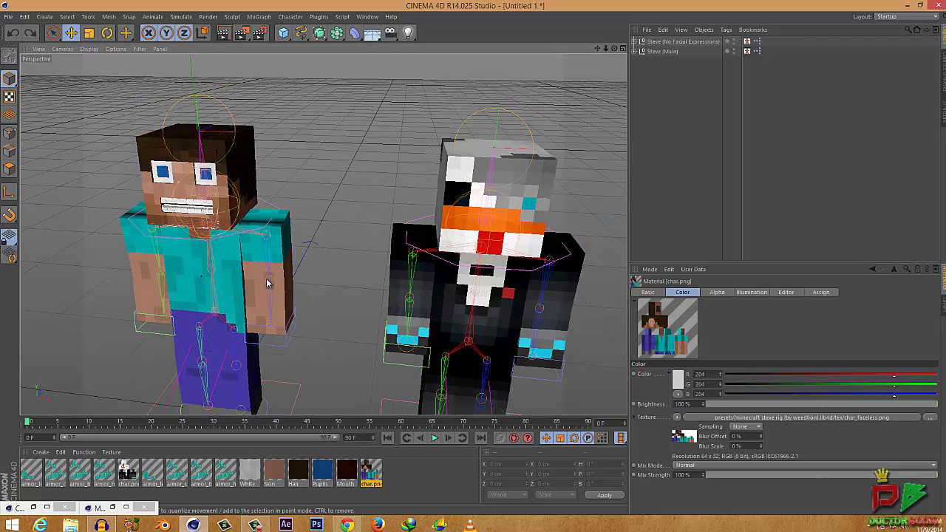
{"action": "left_click", "coordinate": [278, 285]}
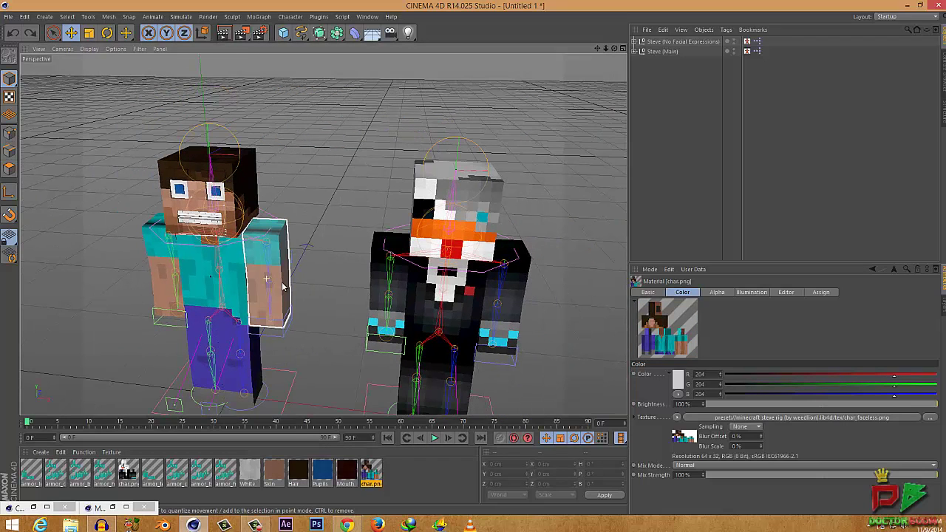
{"action": "left_click", "coordinate": [435, 226]}
{"action": "scroll", "coordinate": [467, 295], "scroll_direction": "down", "scroll_amount": 3}
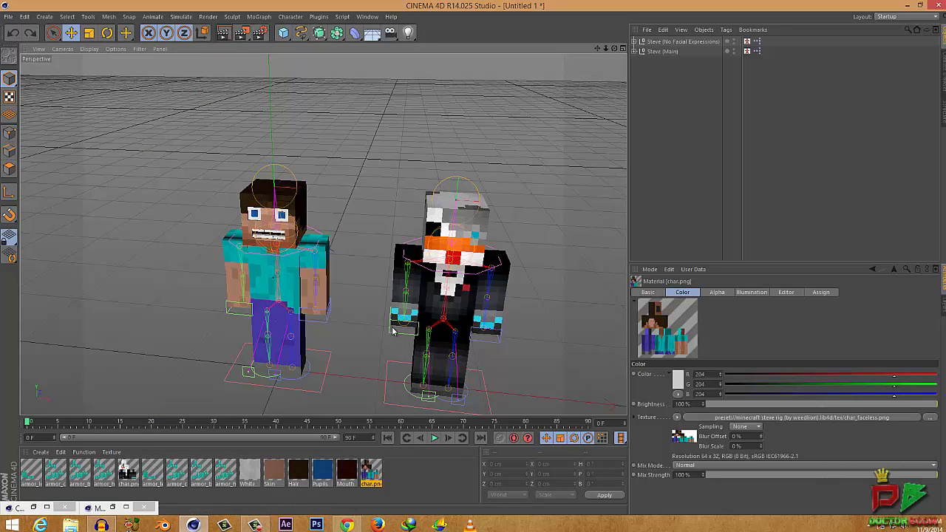
{"action": "left_click", "coordinate": [470, 263]}
{"action": "left_click", "coordinate": [464, 285]}
{"action": "scroll", "coordinate": [464, 284], "scroll_direction": "up", "scroll_amount": 5}
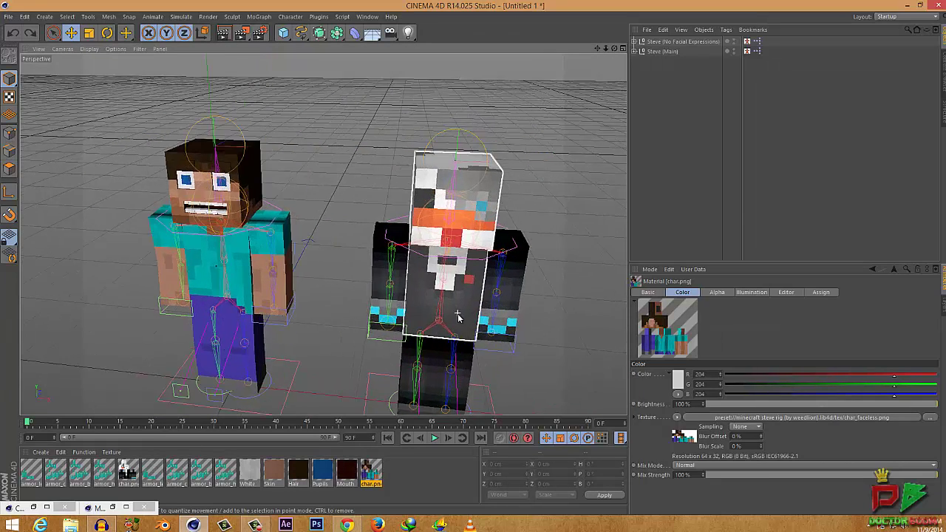
{"action": "scroll", "coordinate": [454, 292], "scroll_direction": "down", "scroll_amount": 7}
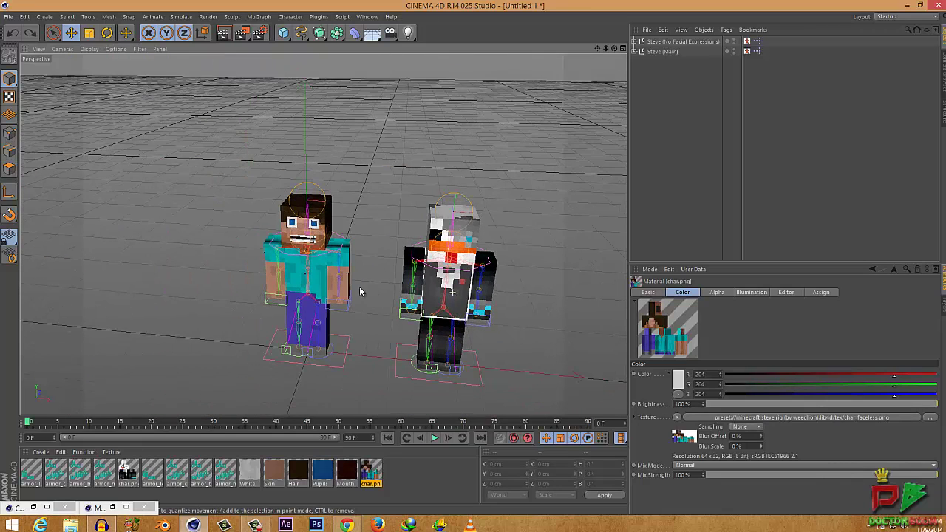
{"action": "scroll", "coordinate": [364, 294], "scroll_direction": "up", "scroll_amount": 2}
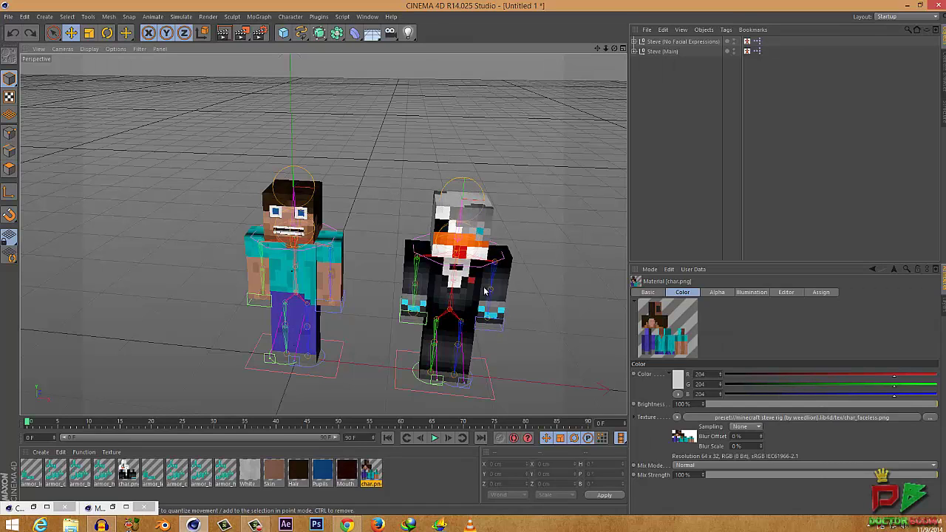
{"action": "scroll", "coordinate": [353, 314], "scroll_direction": "up", "scroll_amount": 2}
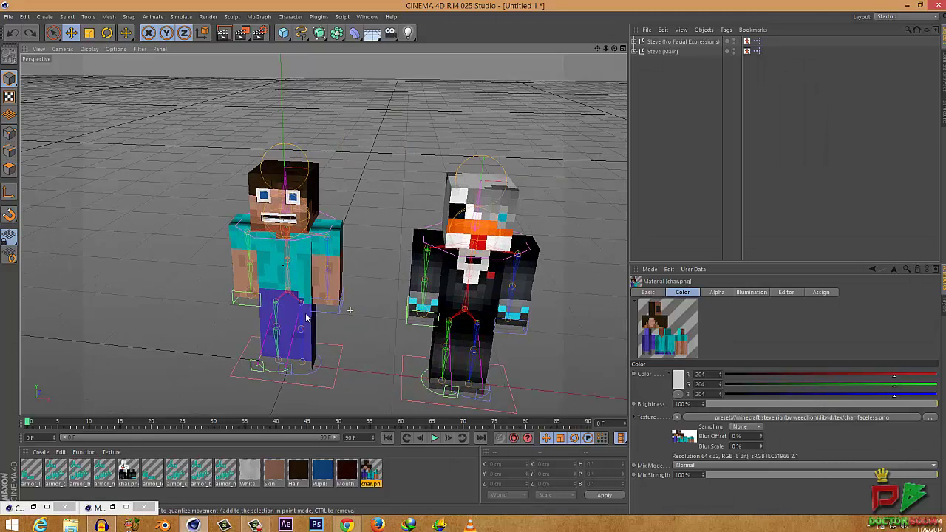
{"action": "scroll", "coordinate": [291, 317], "scroll_direction": "up", "scroll_amount": 2}
{"action": "scroll", "coordinate": [346, 317], "scroll_direction": "down", "scroll_amount": 4}
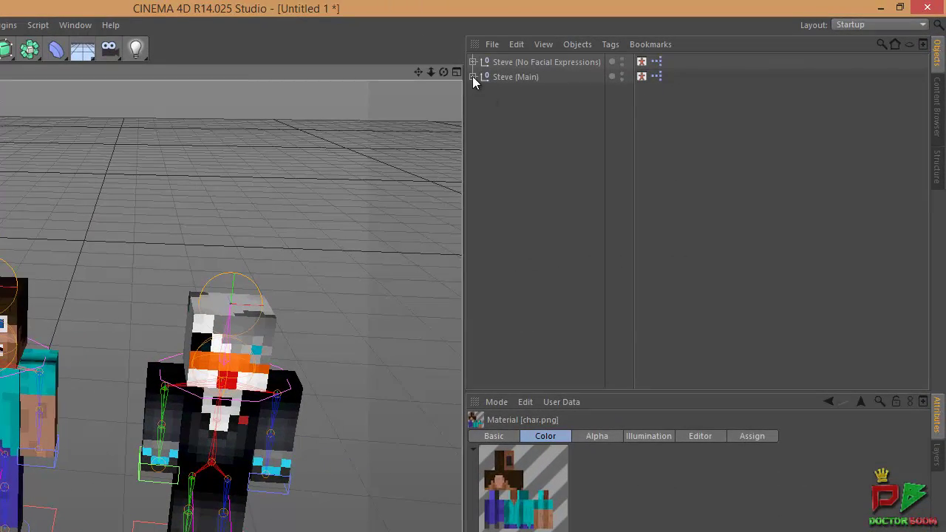
Expand Steve (Main) and its Bones group to view the rig hierarchy, and collapse both again.
{"action": "left_click", "coordinate": [473, 77]}
{"action": "left_click", "coordinate": [480, 106]}
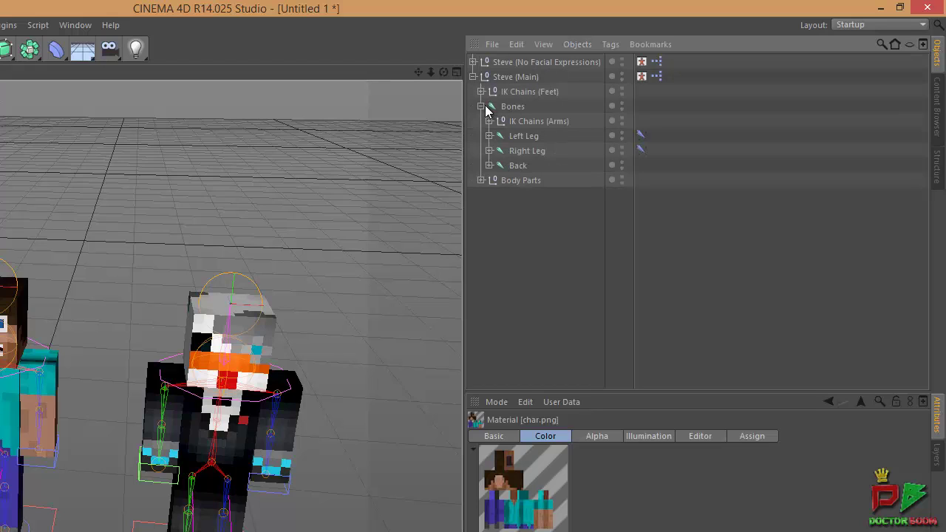
{"action": "left_click", "coordinate": [481, 106]}
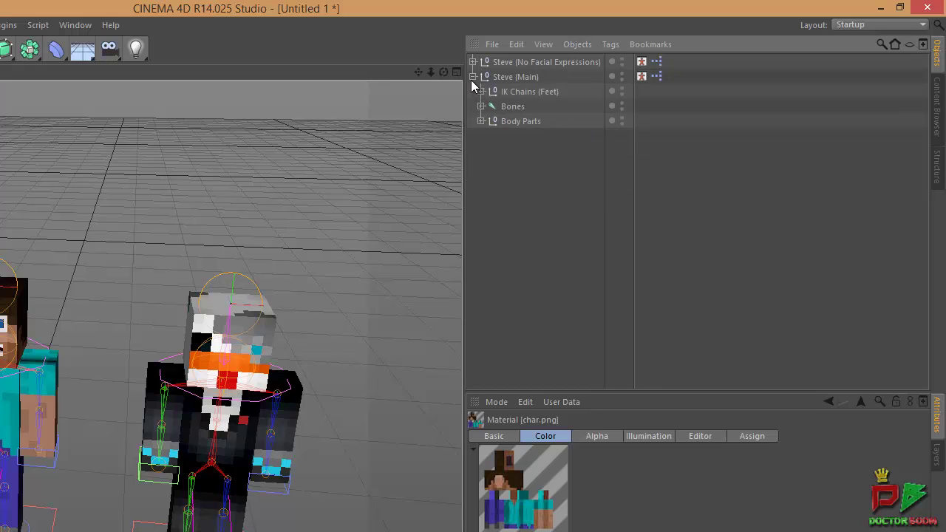
{"action": "left_click", "coordinate": [473, 77]}
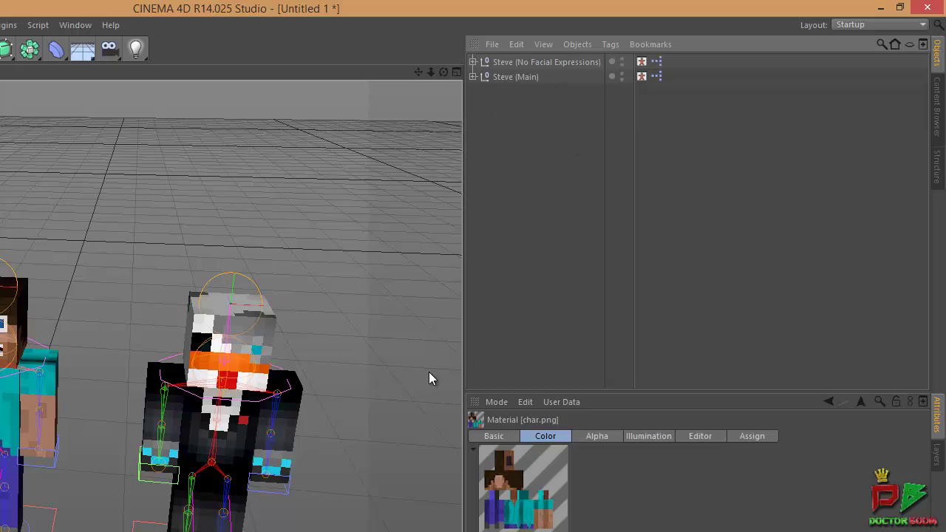
{"action": "scroll", "coordinate": [429, 372], "scroll_direction": "up", "scroll_amount": 3}
{"action": "scroll", "coordinate": [429, 372], "scroll_direction": "down", "scroll_amount": 3}
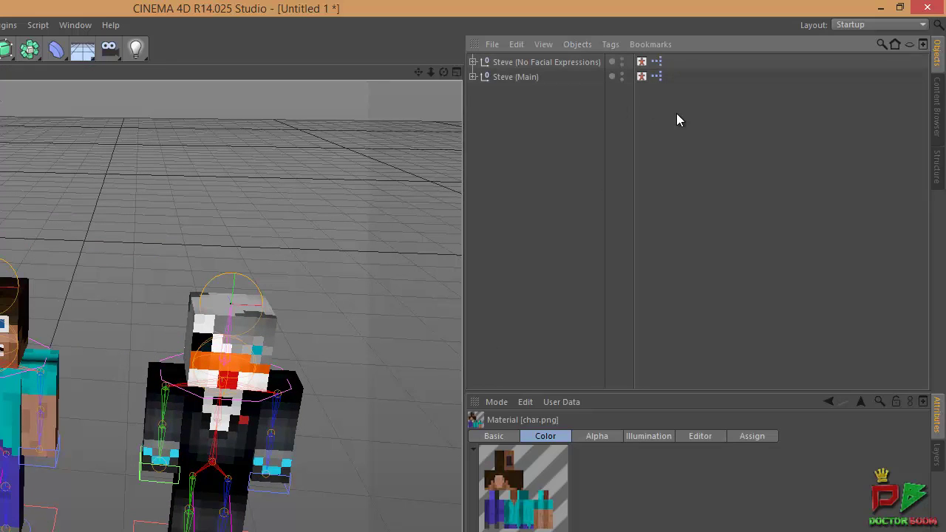
Open the Visual Selector of Steve (Main), enlarge its window and fit the complete bones and IK diagram in view.
{"action": "double_click", "coordinate": [641, 77]}
{"action": "left_click_drag", "start_coordinate": [572, 5], "coordinate": [522, 78]}
{"action": "scroll", "coordinate": [615, 312], "scroll_direction": "up", "scroll_amount": 3}
{"action": "scroll", "coordinate": [616, 312], "scroll_direction": "down", "scroll_amount": 4}
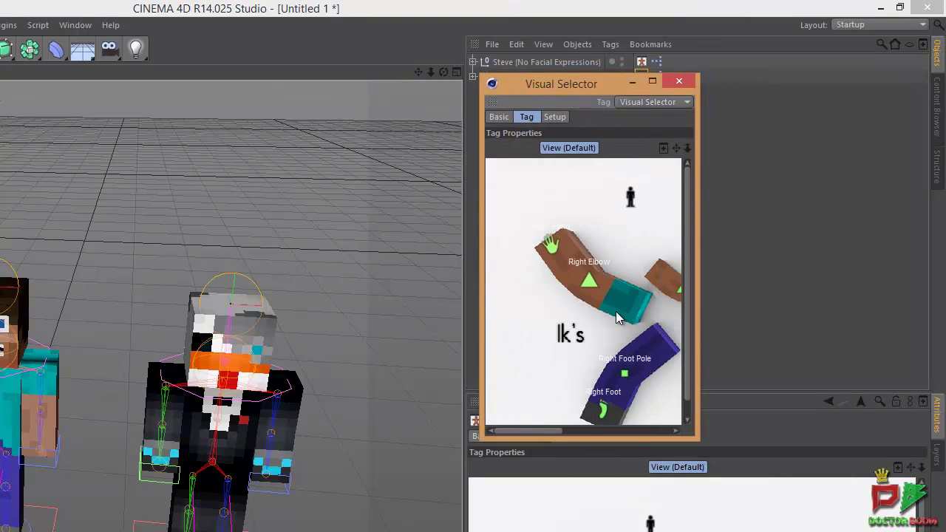
{"action": "scroll", "coordinate": [601, 331], "scroll_direction": "down", "scroll_amount": 5}
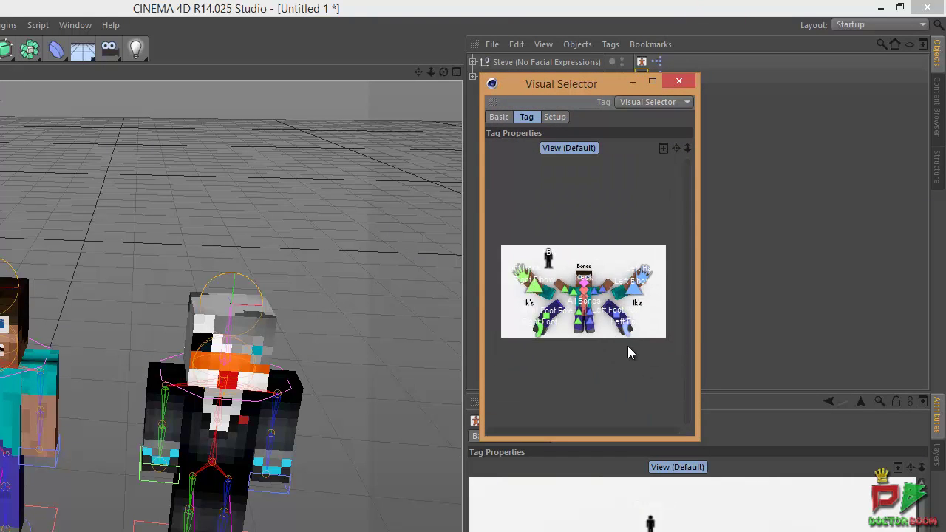
{"action": "scroll", "coordinate": [628, 346], "scroll_direction": "up", "scroll_amount": 5}
{"action": "left_click_drag", "start_coordinate": [478, 73], "coordinate": [323, 42]}
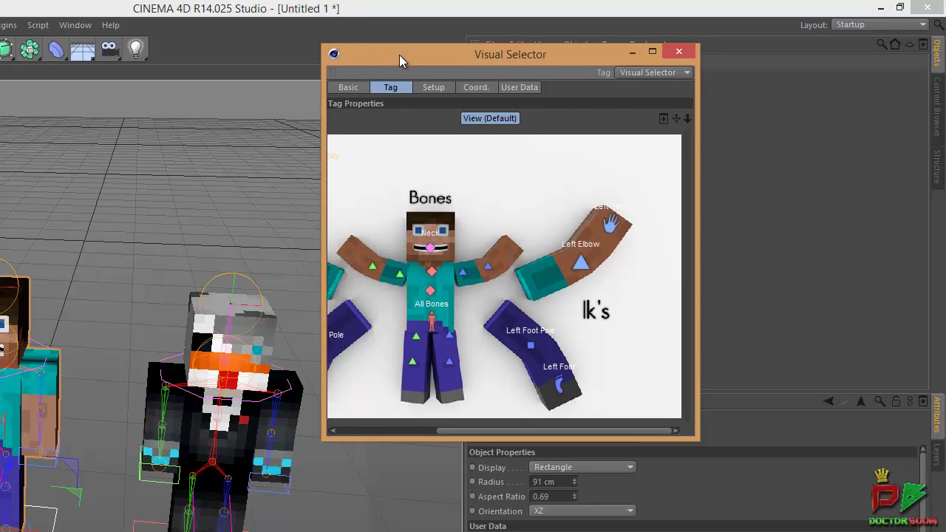
{"action": "left_click_drag", "start_coordinate": [397, 53], "coordinate": [448, 80]}
{"action": "scroll", "coordinate": [571, 362], "scroll_direction": "down", "scroll_amount": 2}
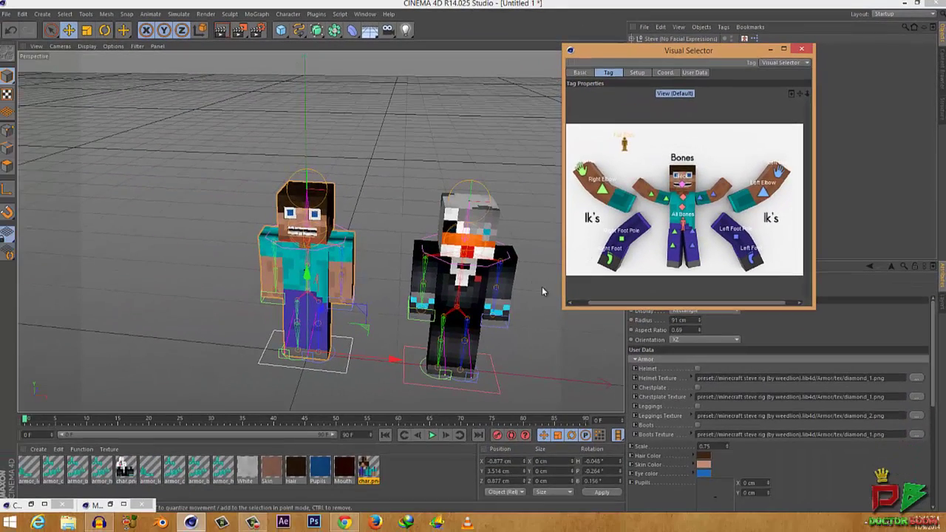
Select the right foot and left hand IK controllers through the Visual Selector diagram, and minimize its window.
{"action": "left_click", "coordinate": [610, 259]}
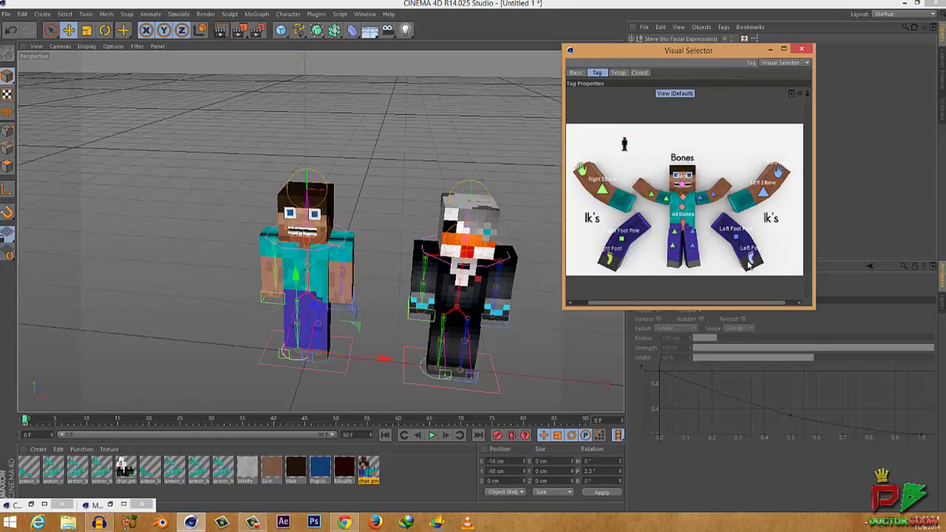
{"action": "left_click", "coordinate": [778, 171]}
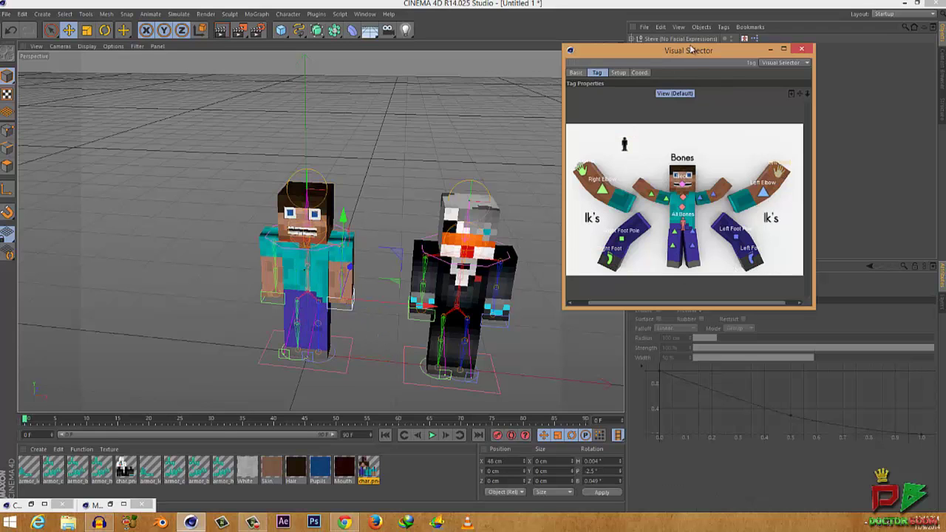
{"action": "left_click_drag", "start_coordinate": [688, 51], "coordinate": [707, 156]}
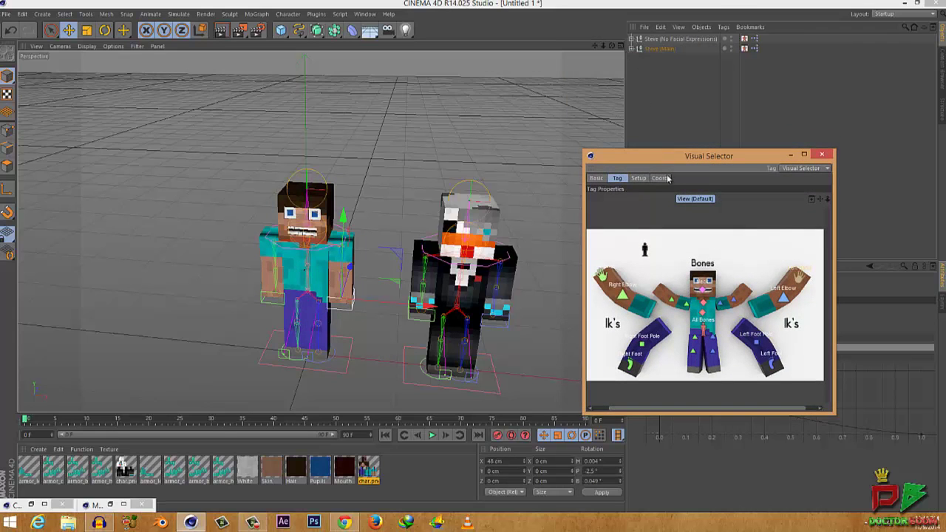
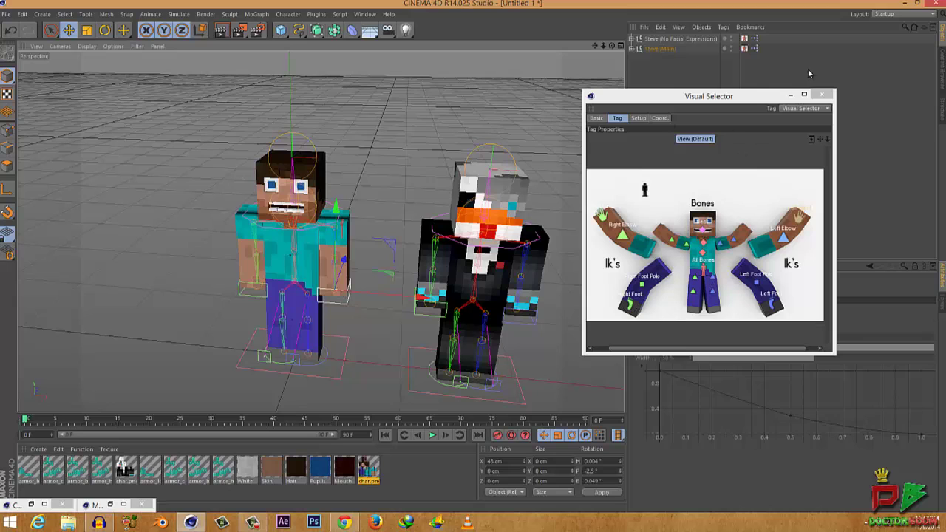
{"action": "left_click", "coordinate": [821, 94]}
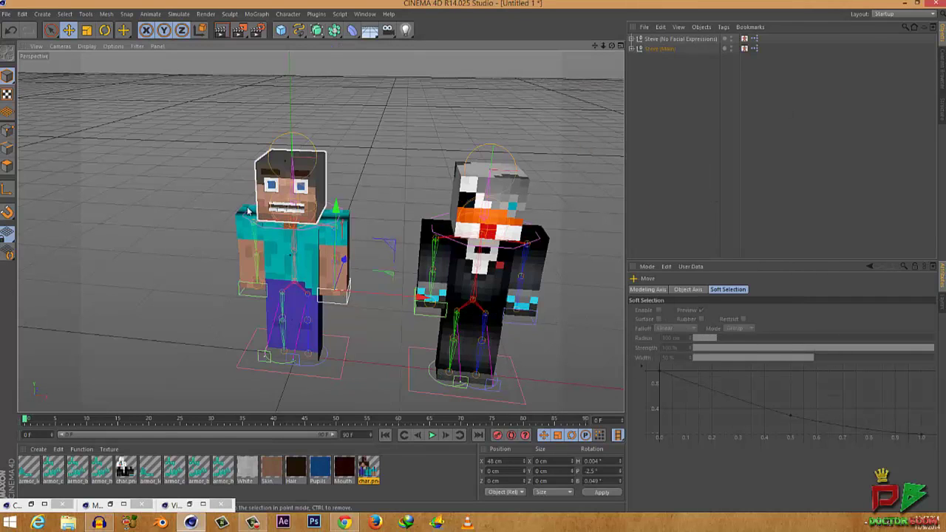
Show the user data of Steve (No Facial Expressions) and examine that rig's face up close.
{"action": "left_click", "coordinate": [657, 39]}
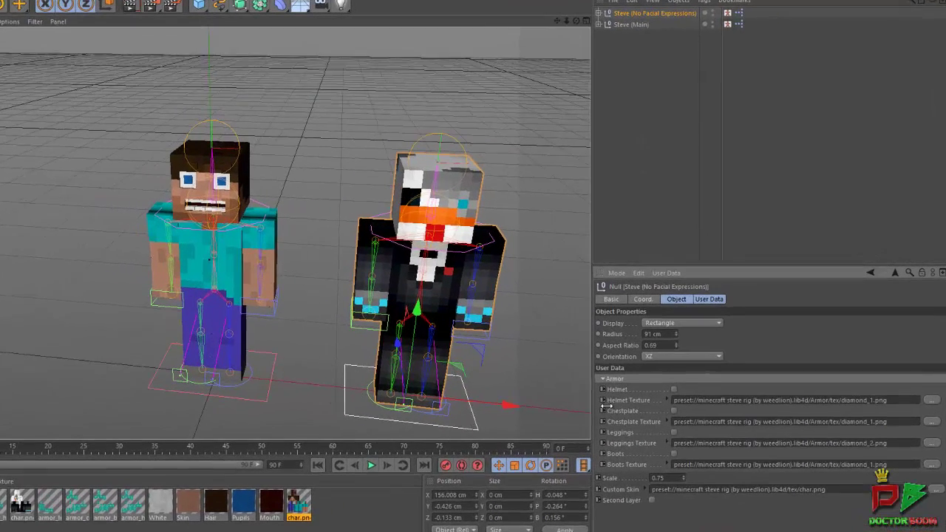
{"action": "scroll", "coordinate": [429, 221], "scroll_direction": "up", "scroll_amount": 5}
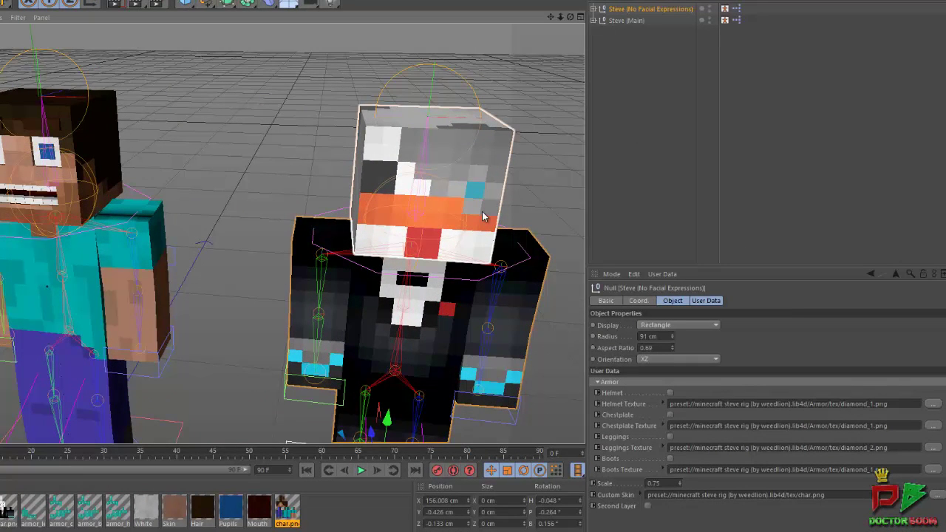
{"action": "scroll", "coordinate": [482, 212], "scroll_direction": "down", "scroll_amount": 5}
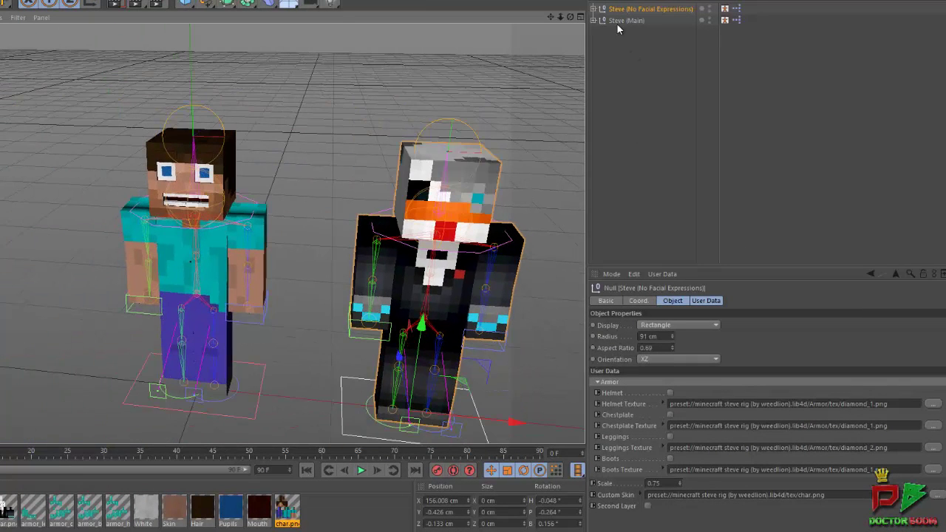
Show the user data of Steve (Main) and set its eyebrow rotation to -2°.
{"action": "left_click", "coordinate": [619, 22]}
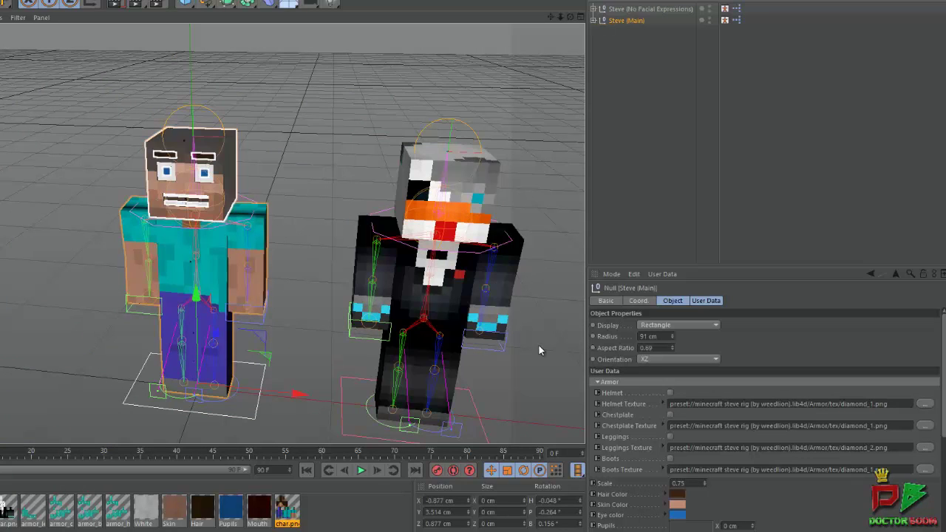
{"action": "scroll", "coordinate": [698, 367], "scroll_direction": "down", "scroll_amount": 3}
{"action": "scroll", "coordinate": [692, 401], "scroll_direction": "up", "scroll_amount": 3}
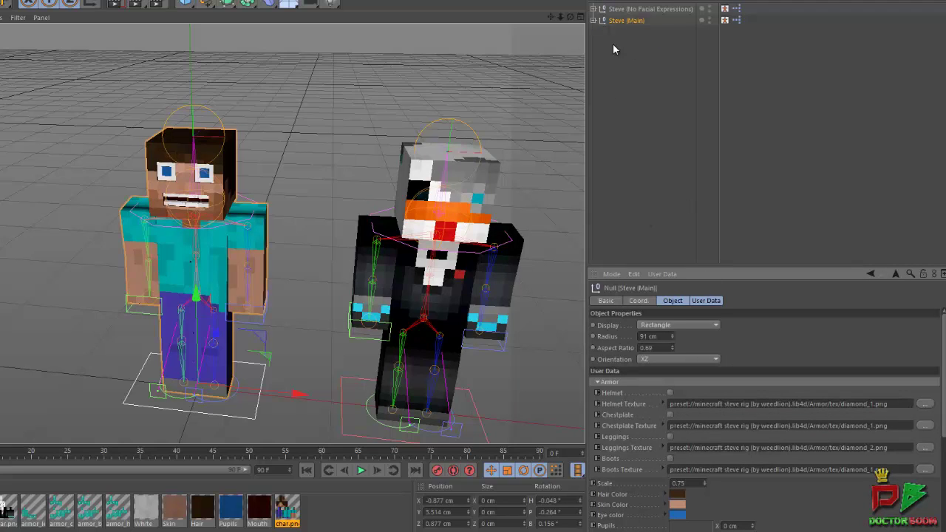
{"action": "scroll", "coordinate": [685, 447], "scroll_direction": "down", "scroll_amount": 2}
{"action": "scroll", "coordinate": [689, 443], "scroll_direction": "down", "scroll_amount": 2}
{"action": "double_click", "coordinate": [688, 443]}
{"action": "type", "text": "-1"}
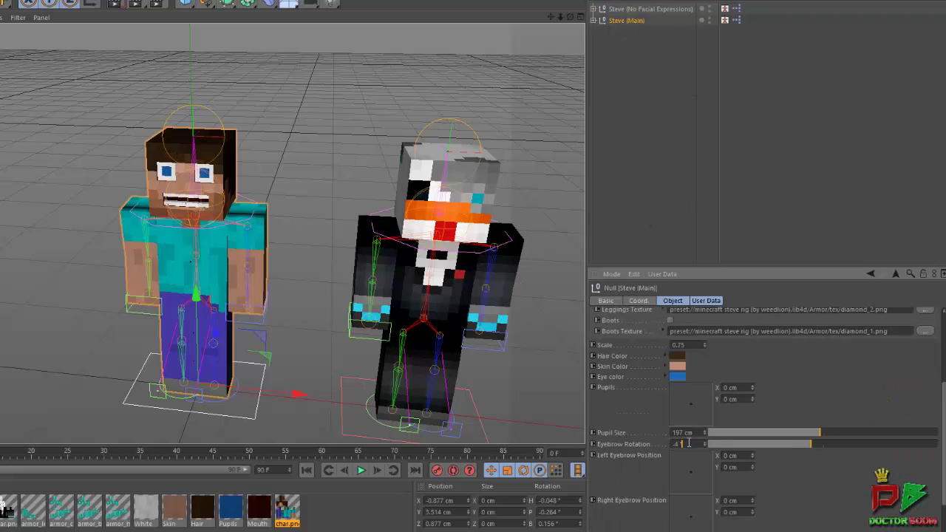
{"action": "scroll", "coordinate": [740, 397], "scroll_direction": "up", "scroll_amount": 1}
{"action": "scroll", "coordinate": [741, 353], "scroll_direction": "up", "scroll_amount": 4}
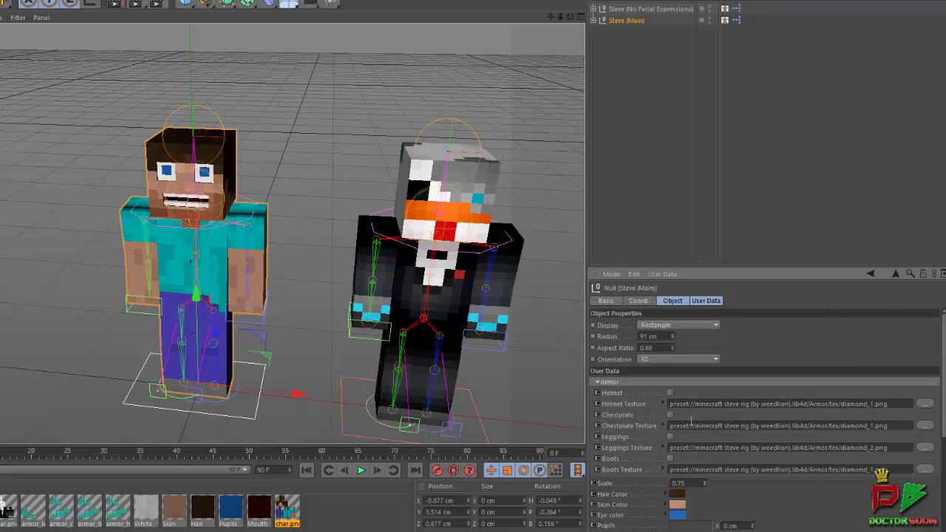
Switch the helmet, chestplate and boots armor pieces of Steve (Main) on and off again.
{"action": "scroll", "coordinate": [668, 392], "scroll_direction": "down", "scroll_amount": 2}
{"action": "scroll", "coordinate": [667, 392], "scroll_direction": "up", "scroll_amount": 2}
{"action": "left_click", "coordinate": [670, 394]}
{"action": "left_click", "coordinate": [670, 393]}
{"action": "left_click", "coordinate": [671, 414]}
{"action": "left_click", "coordinate": [670, 414]}
{"action": "left_click", "coordinate": [670, 459]}
{"action": "left_click", "coordinate": [670, 459]}
{"action": "scroll", "coordinate": [684, 474], "scroll_direction": "down", "scroll_amount": 3}
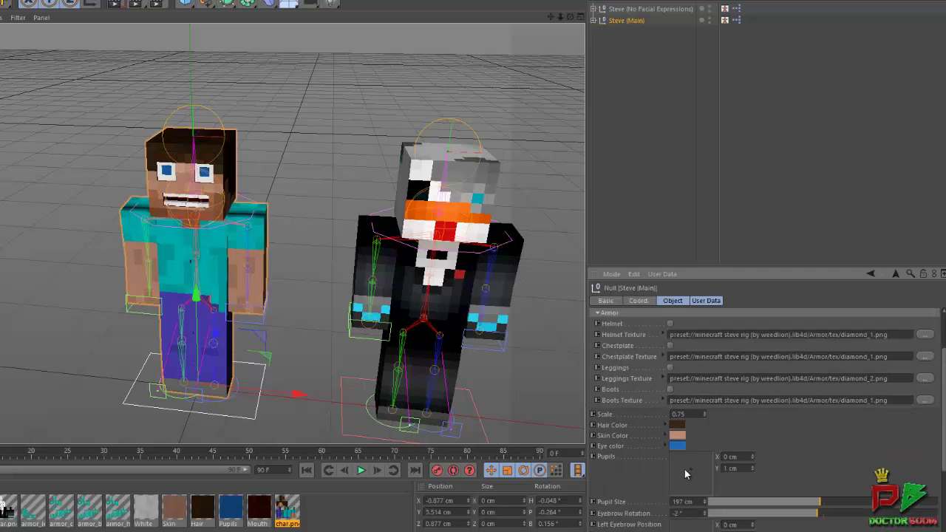
Try a bright orange hair color on Steve (Main) and undo it.
{"action": "left_click", "coordinate": [677, 433]}
{"action": "left_click", "coordinate": [747, 365]}
{"action": "left_click", "coordinate": [684, 434]}
{"action": "left_click_drag", "start_coordinate": [689, 437], "coordinate": [686, 400]}
{"action": "left_click", "coordinate": [661, 483]}
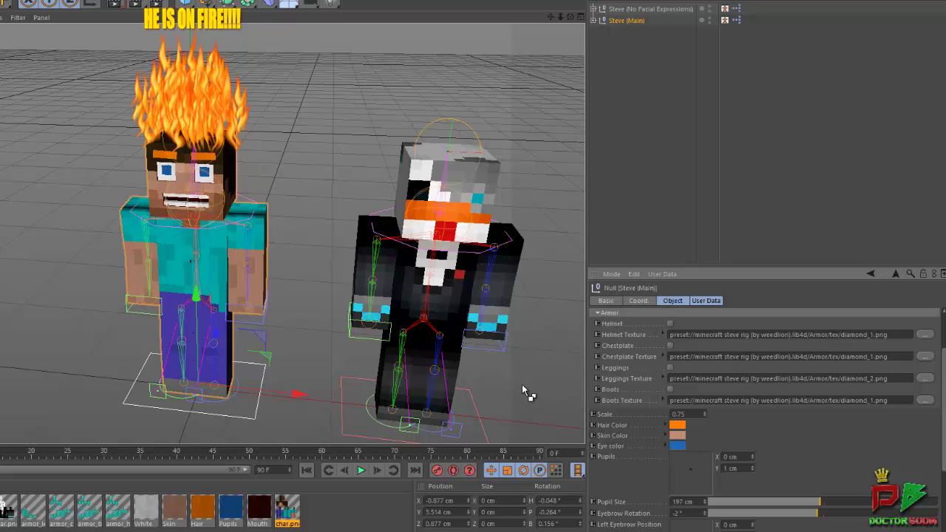
{"action": "key", "text": "ctrl+z"}
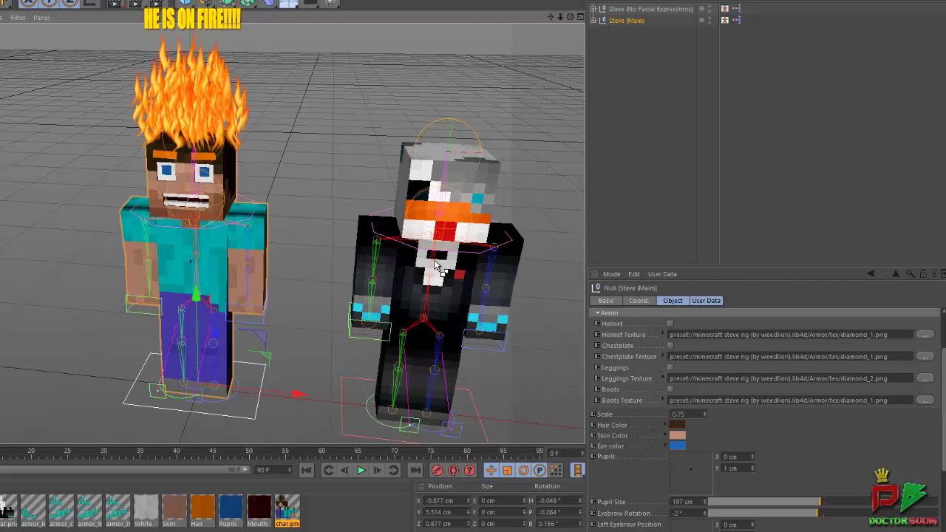
Set the skin color of Steve (Main) to a near-black brown with RGB 15, 5, 1.
{"action": "left_click", "coordinate": [677, 437]}
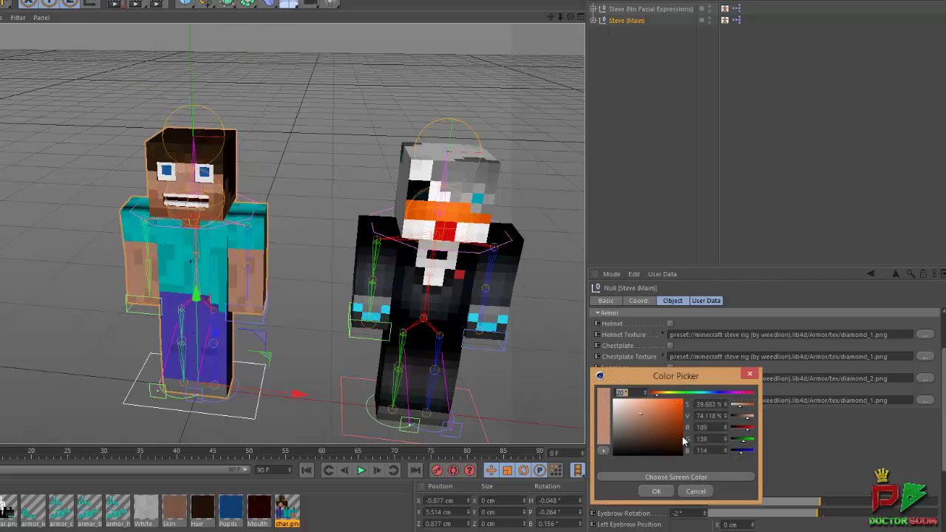
{"action": "left_click", "coordinate": [693, 492]}
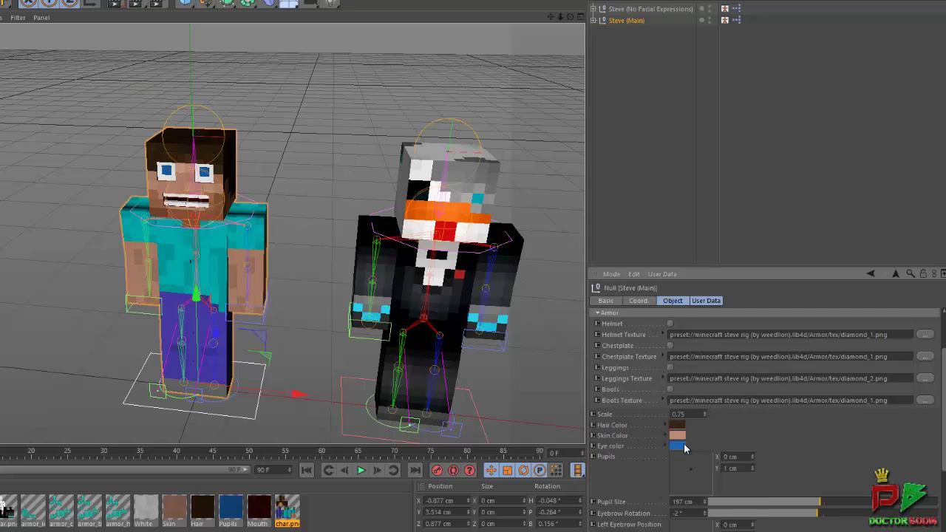
{"action": "left_click", "coordinate": [678, 436]}
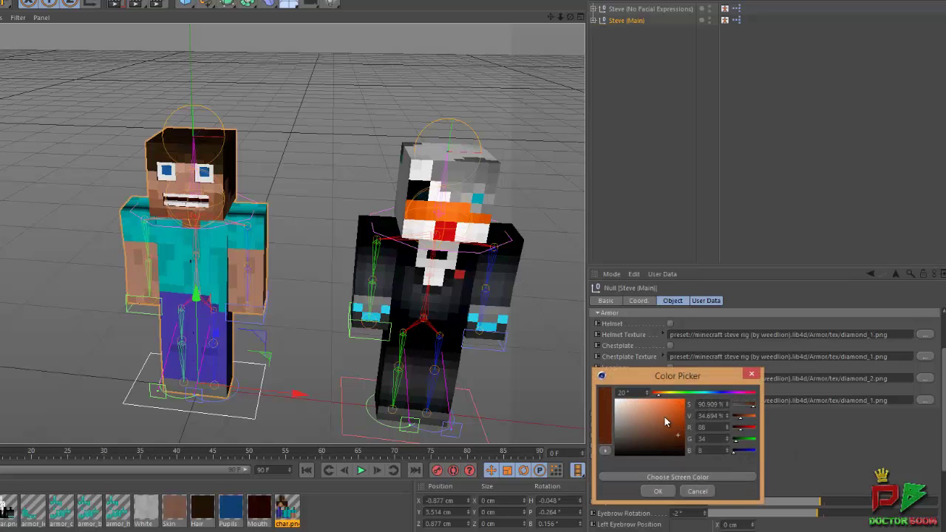
{"action": "left_click_drag", "start_coordinate": [676, 436], "coordinate": [681, 456]}
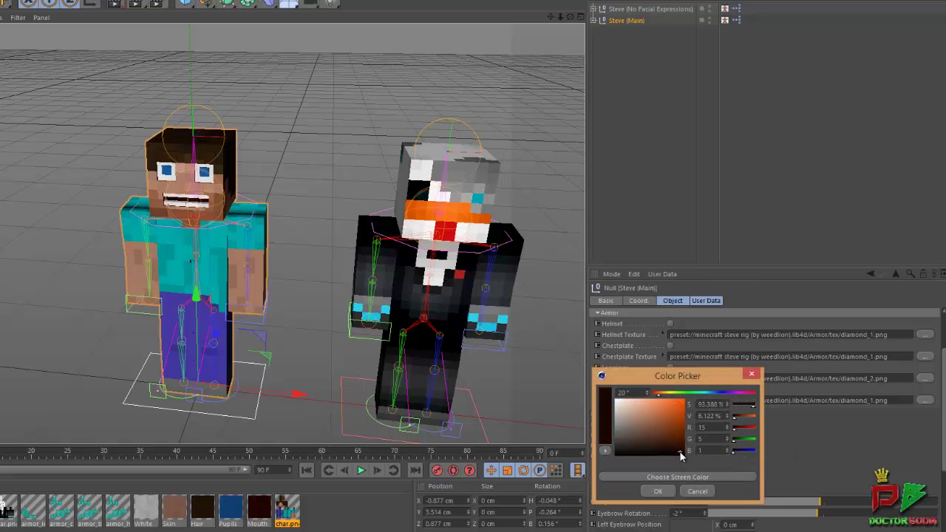
{"action": "left_click", "coordinate": [657, 492]}
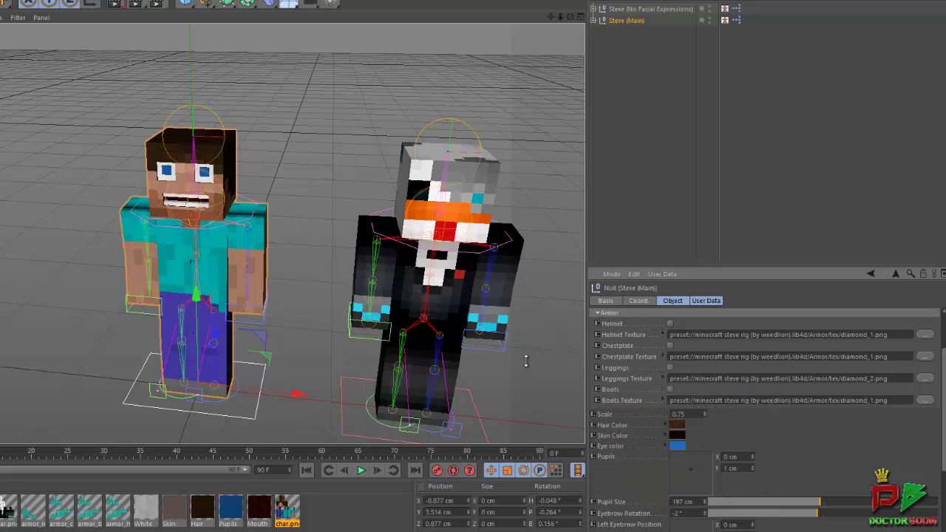
Set the eye color of Steve (Main) to bright green with RGB 0, 255, 21.
{"action": "left_click", "coordinate": [676, 447]}
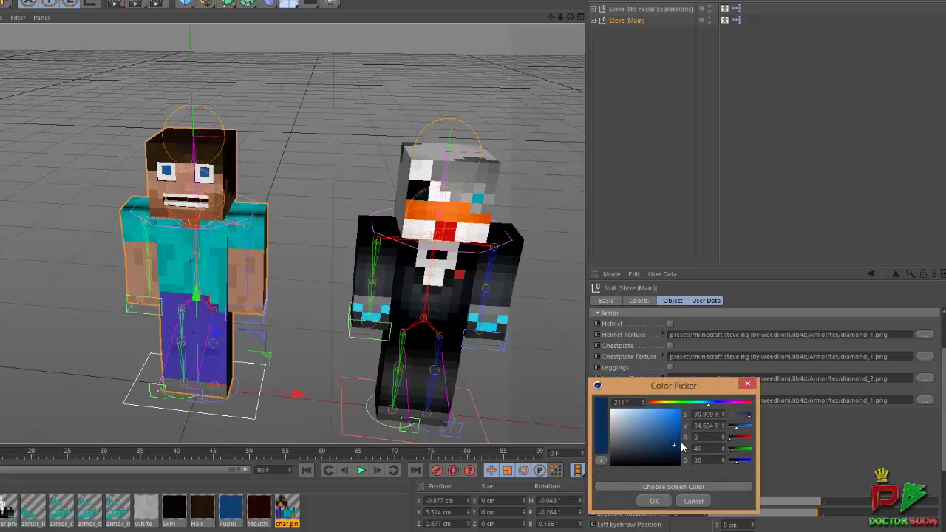
{"action": "left_click_drag", "start_coordinate": [677, 446], "coordinate": [695, 411]}
{"action": "left_click", "coordinate": [683, 402]}
{"action": "left_click", "coordinate": [679, 409]}
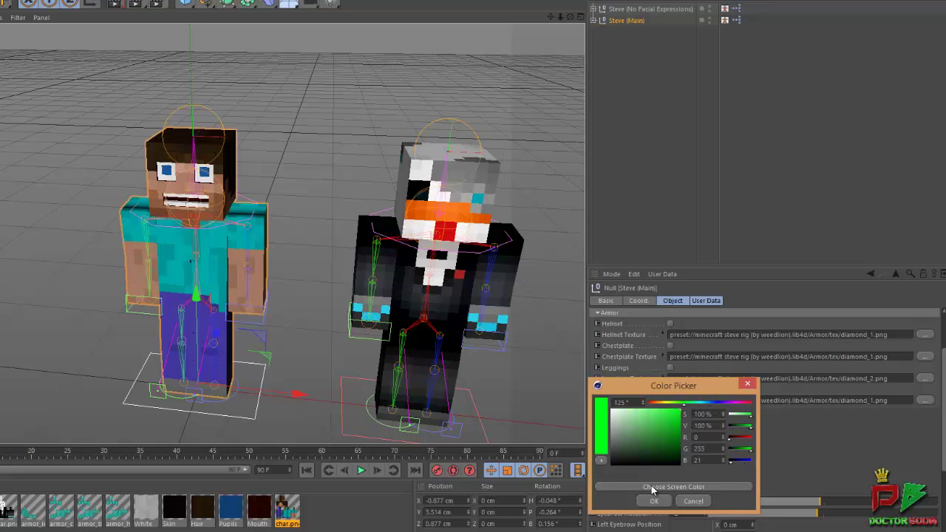
{"action": "left_click", "coordinate": [654, 502]}
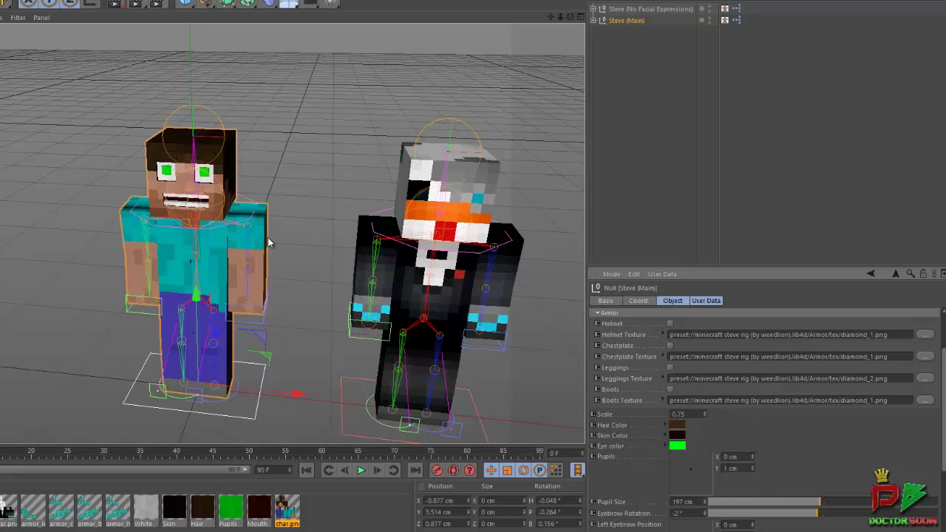
Shift the pupils to about X -0.97 cm, Y 0.67 cm and set the pupil size to about 187 cm.
{"action": "scroll", "coordinate": [196, 181], "scroll_direction": "up", "scroll_amount": 2}
{"action": "scroll", "coordinate": [196, 181], "scroll_direction": "up", "scroll_amount": 3}
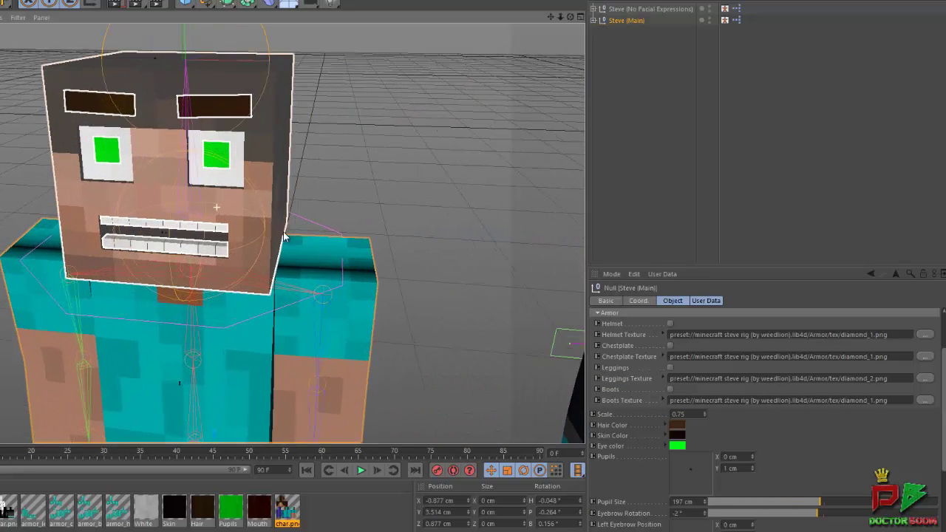
{"action": "scroll", "coordinate": [473, 257], "scroll_direction": "down", "scroll_amount": 1}
{"action": "scroll", "coordinate": [473, 257], "scroll_direction": "down", "scroll_amount": 2}
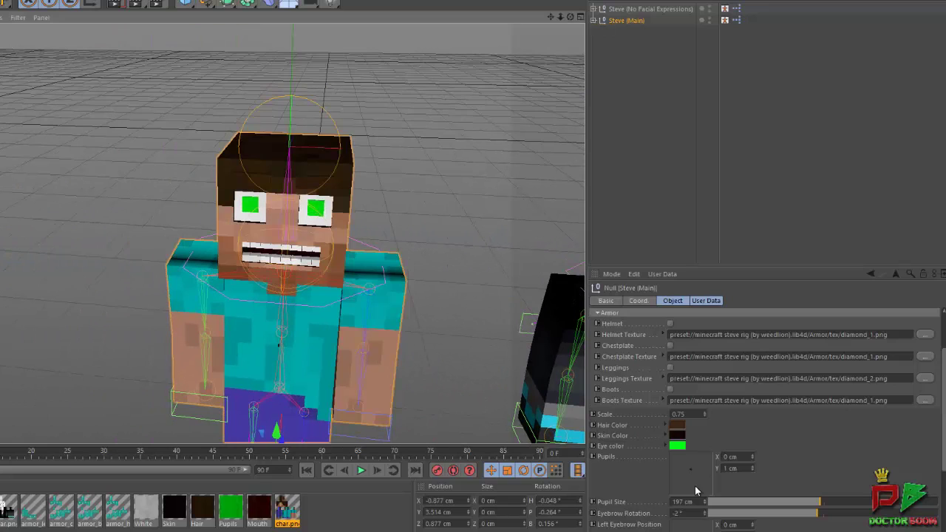
{"action": "left_click_drag", "start_coordinate": [696, 471], "coordinate": [733, 421]}
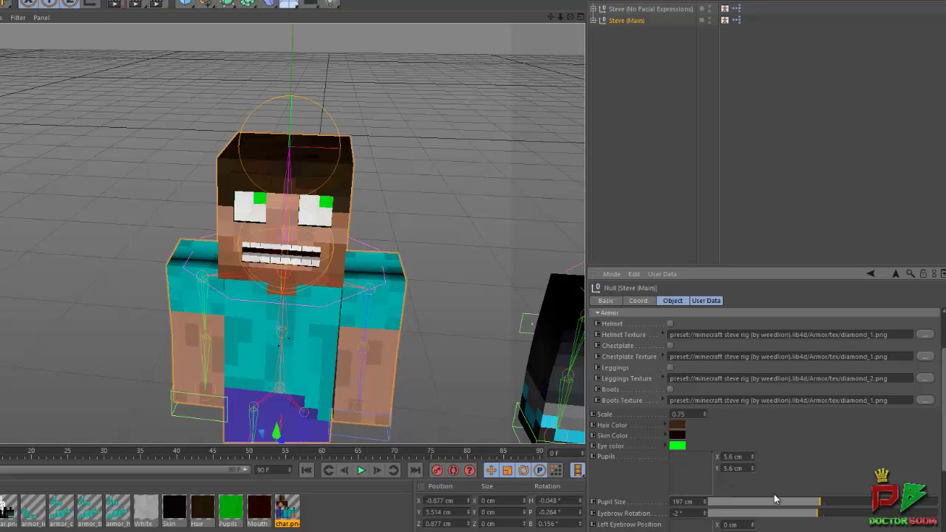
{"action": "left_click_drag", "start_coordinate": [712, 452], "coordinate": [692, 470]}
{"action": "scroll", "coordinate": [692, 470], "scroll_direction": "down", "scroll_amount": 3}
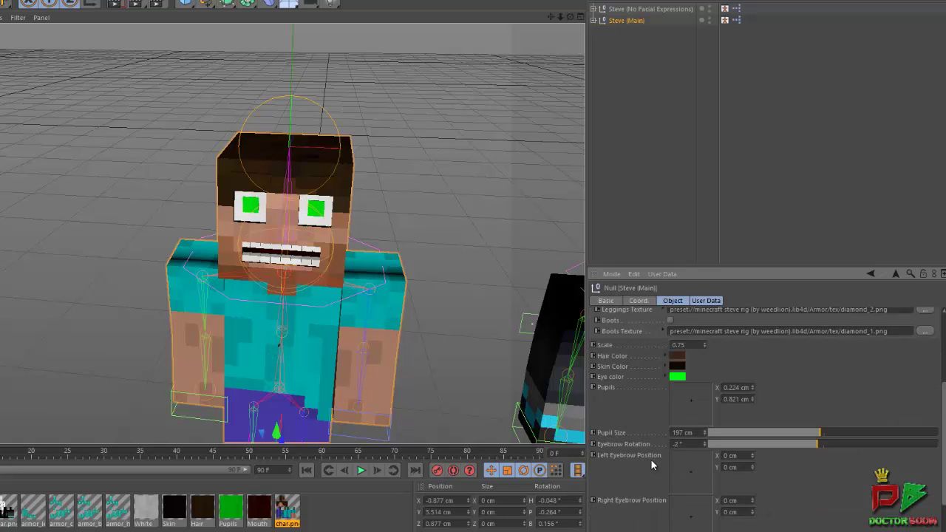
{"action": "left_click_drag", "start_coordinate": [699, 408], "coordinate": [689, 477]}
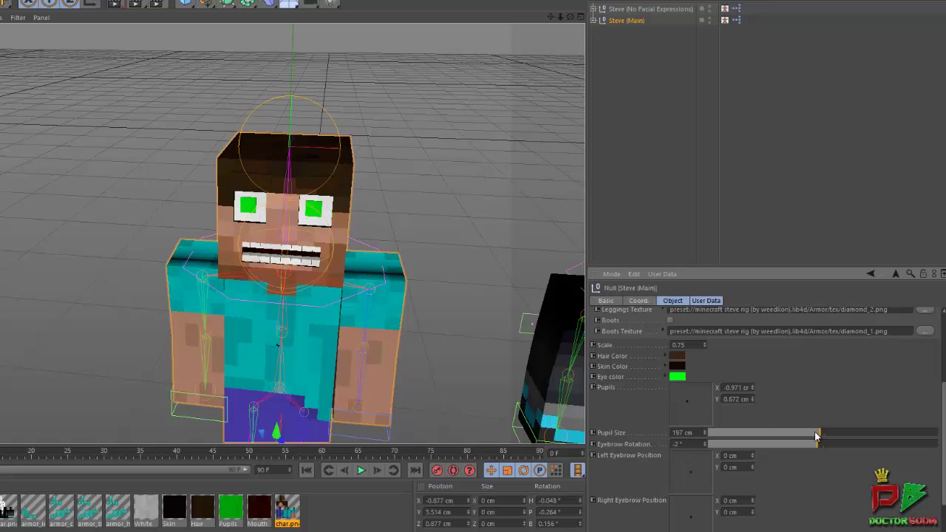
{"action": "left_click_drag", "start_coordinate": [816, 438], "coordinate": [640, 446]}
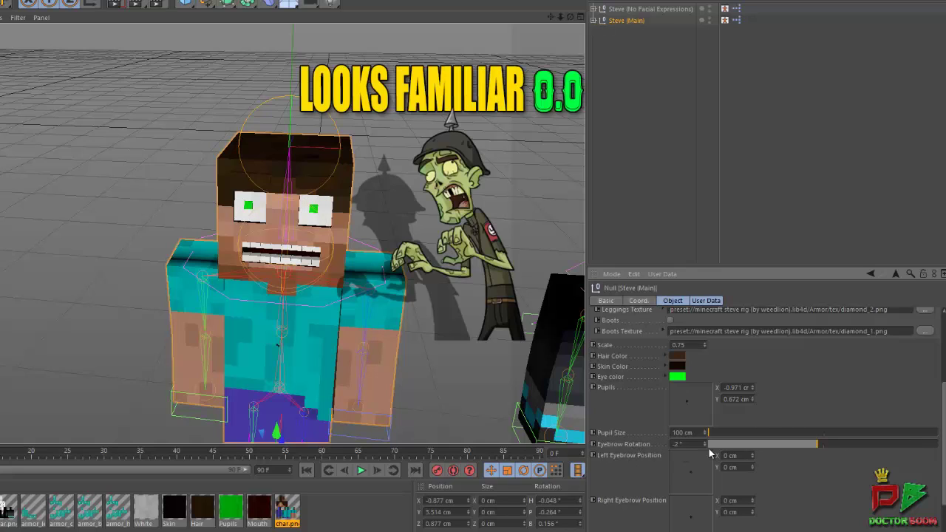
{"action": "left_click_drag", "start_coordinate": [708, 431], "coordinate": [808, 432]}
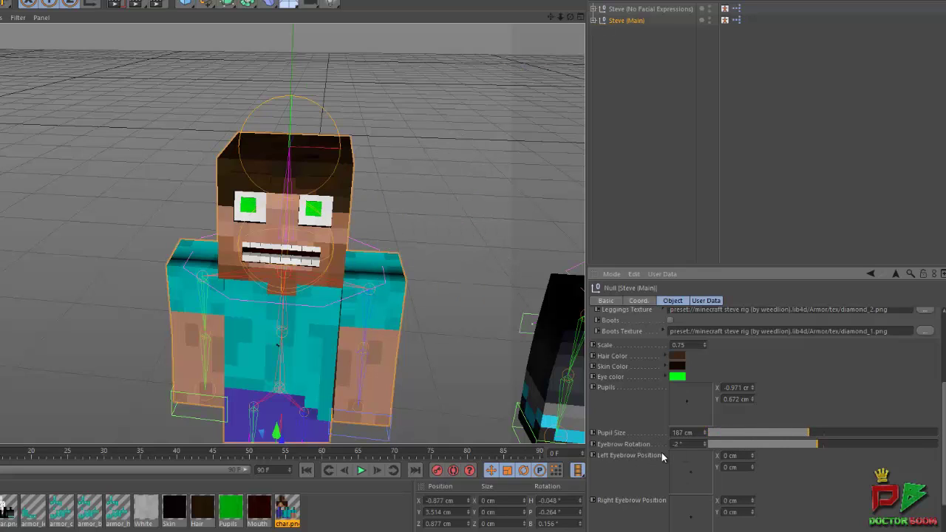
Set the eyebrow rotation to -35° and lower the left eyebrow to about Y -3.3 cm and the right to about Y -3.9 cm.
{"action": "scroll", "coordinate": [698, 452], "scroll_direction": "down", "scroll_amount": 3}
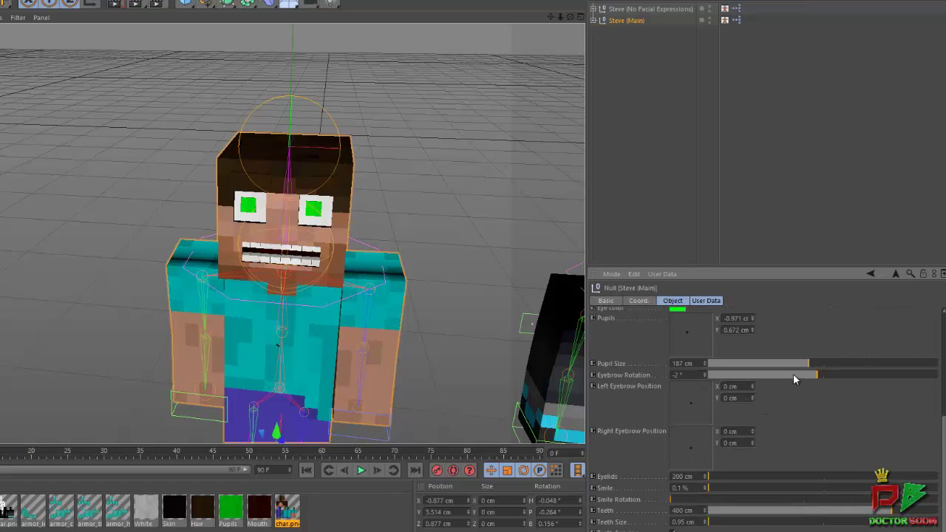
{"action": "left_click_drag", "start_coordinate": [815, 378], "coordinate": [717, 377]}
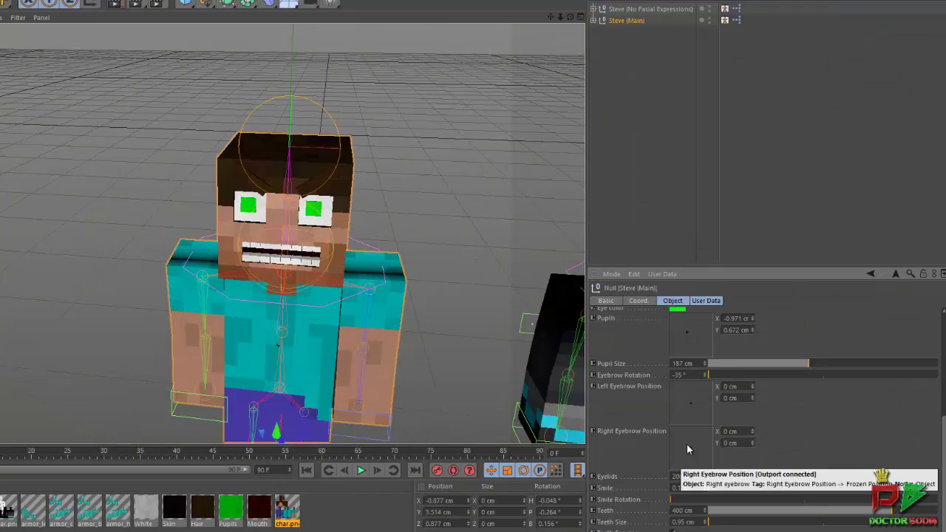
{"action": "mouse_move", "coordinate": [692, 403]}
{"action": "left_mouse_down"}
{"action": "mouse_move", "coordinate": [693, 423]}
{"action": "mouse_move", "coordinate": [688, 416]}
{"action": "left_mouse_up"}
{"action": "left_click_drag", "start_coordinate": [682, 449], "coordinate": [689, 470]}
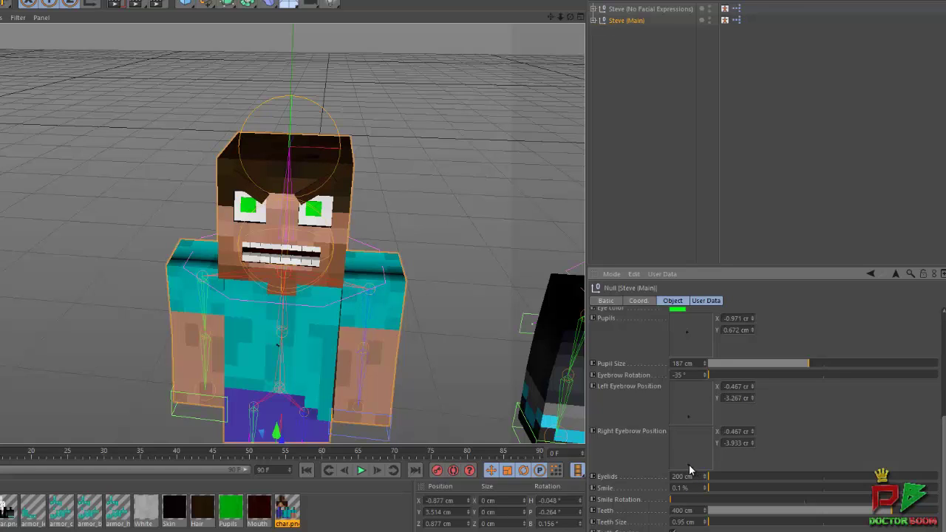
Set the eyelids to about 356 cm and the smile to 30% on Steve (Main).
{"action": "scroll", "coordinate": [731, 469], "scroll_direction": "down", "scroll_amount": 1}
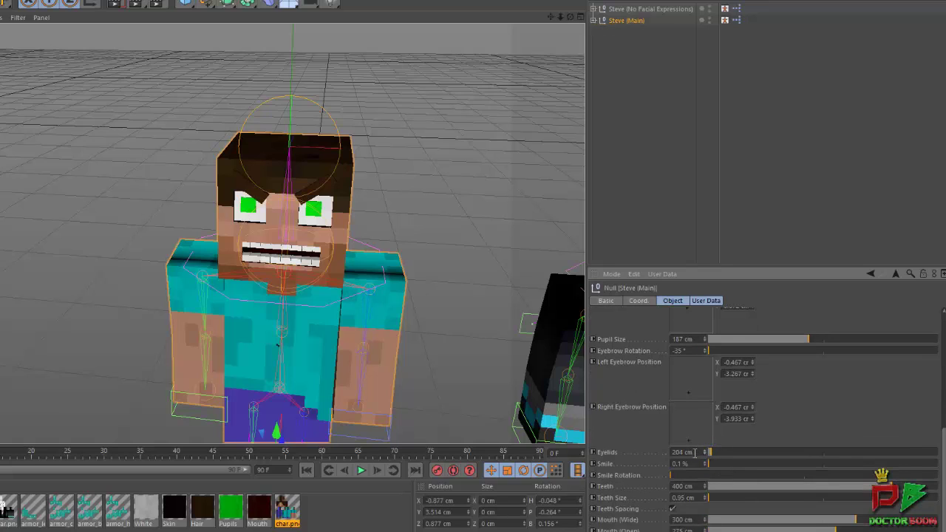
{"action": "left_click_drag", "start_coordinate": [710, 453], "coordinate": [807, 453]}
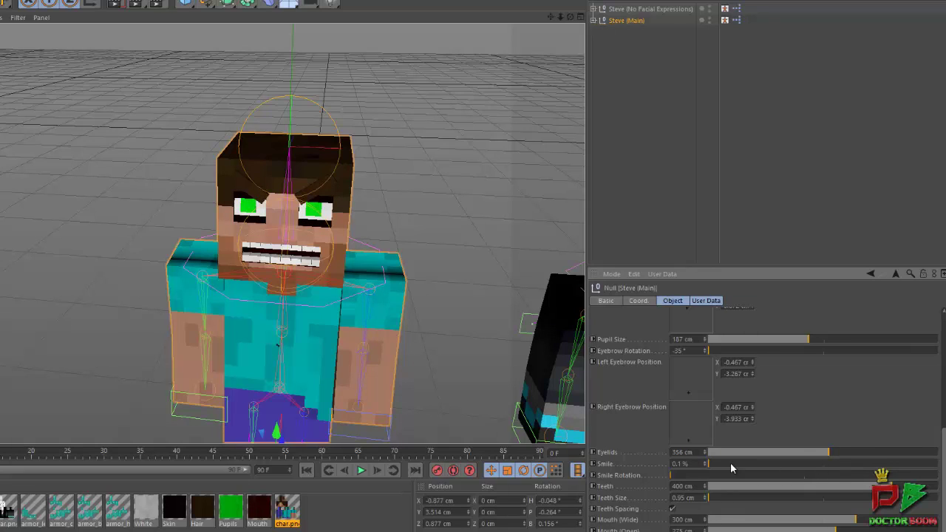
{"action": "left_click_drag", "start_coordinate": [720, 464], "coordinate": [866, 464]}
{"action": "left_click_drag", "start_coordinate": [902, 413], "coordinate": [918, 415]}
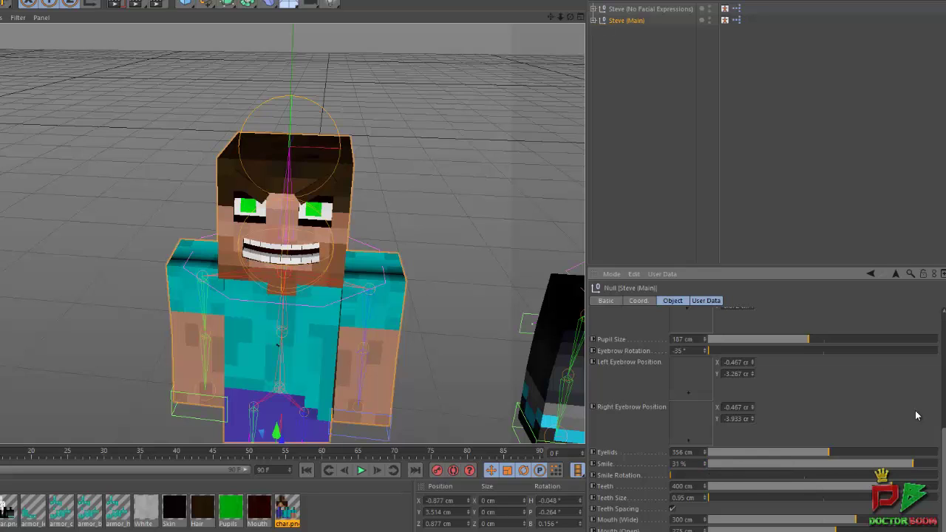
{"action": "scroll", "coordinate": [414, 297], "scroll_direction": "down", "scroll_amount": 4}
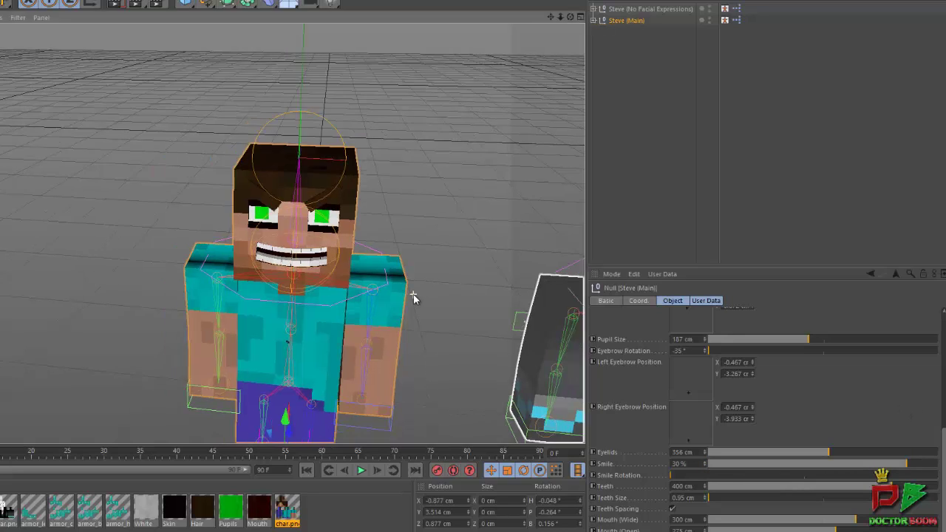
{"action": "scroll", "coordinate": [414, 296], "scroll_direction": "up", "scroll_amount": 3}
{"action": "scroll", "coordinate": [413, 296], "scroll_direction": "up", "scroll_amount": 2}
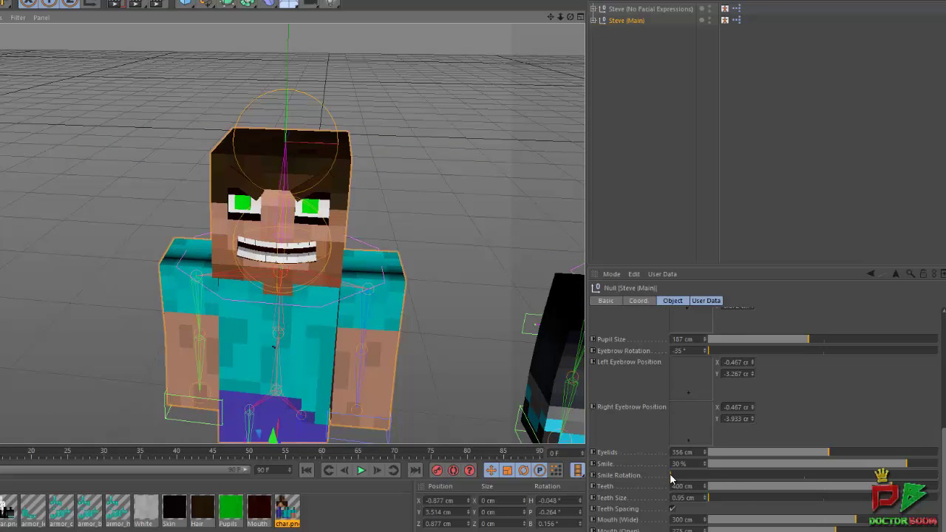
Try adjusting the smile rotation, set the teeth value to about 380 cm, and view the whole face from further away.
{"action": "left_click_drag", "start_coordinate": [808, 475], "coordinate": [743, 486]}
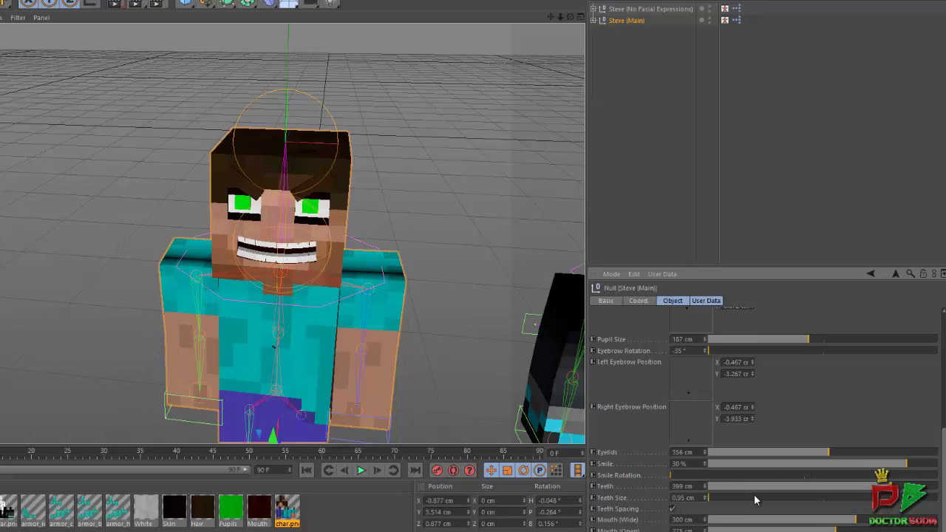
{"action": "left_click_drag", "start_coordinate": [891, 486], "coordinate": [796, 489]}
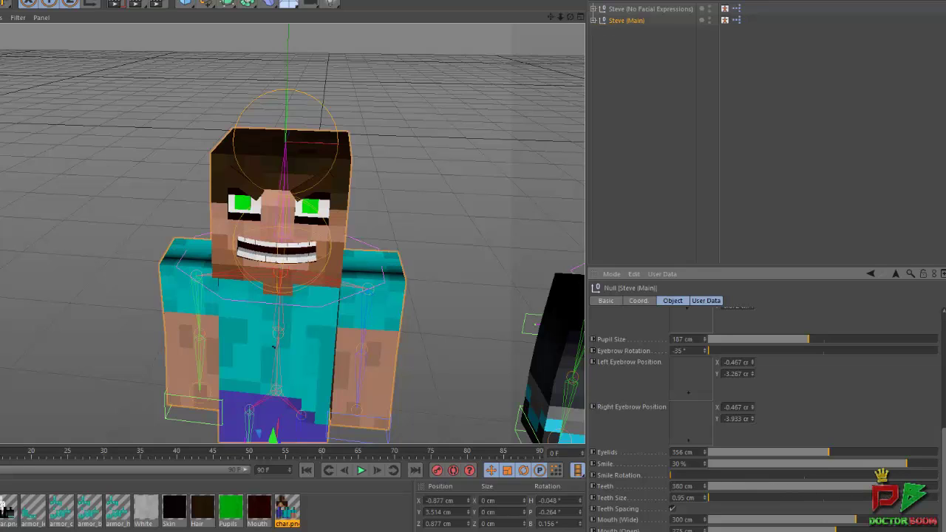
{"action": "left_click_drag", "start_coordinate": [943, 448], "coordinate": [907, 222]}
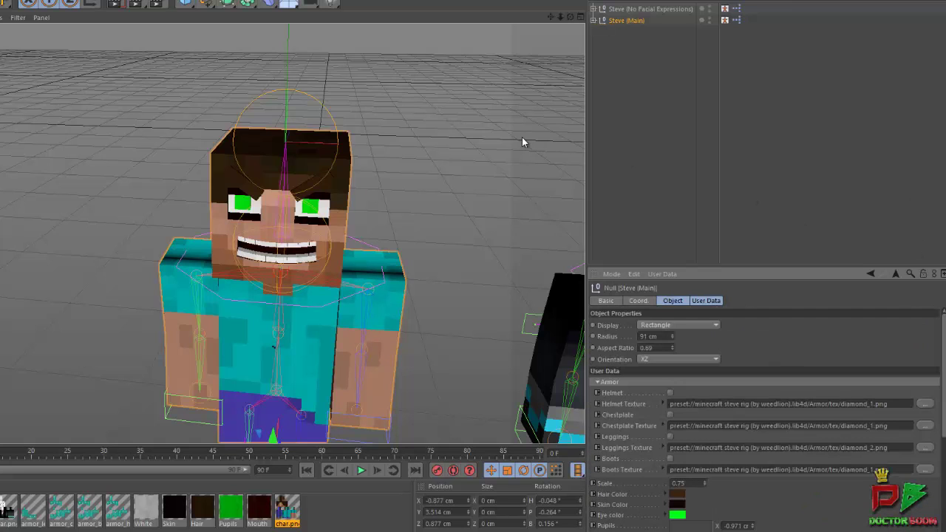
{"action": "scroll", "coordinate": [414, 334], "scroll_direction": "down", "scroll_amount": 5}
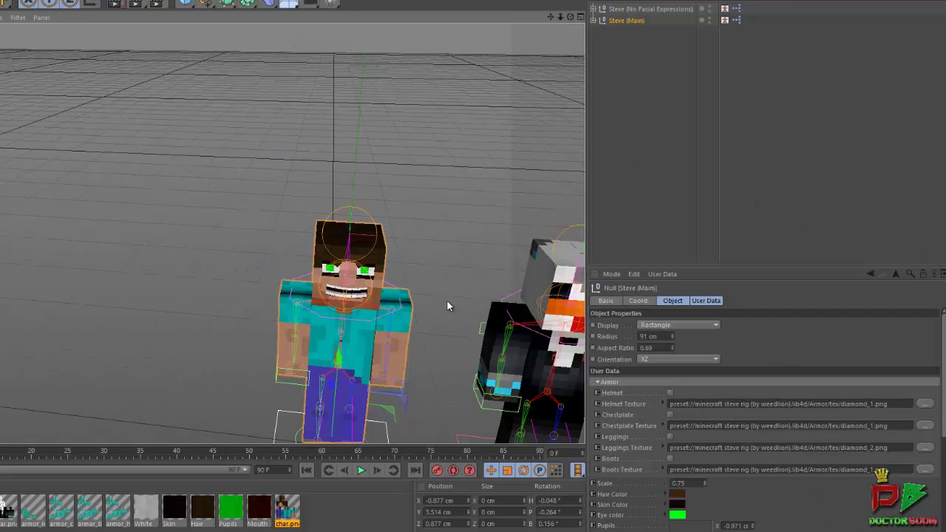
{"action": "mouse_move", "coordinate": [456, 300]}
{"action": "left_mouse_down", "text": "alt"}
{"action": "mouse_move", "coordinate": [454, 178]}
{"action": "mouse_move", "coordinate": [459, 300]}
{"action": "left_mouse_up", "text": "alt"}
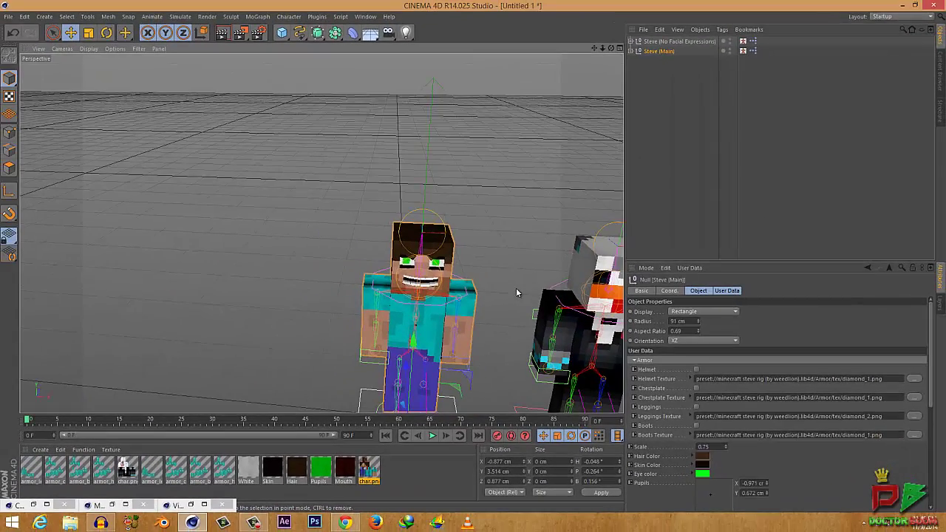
Close the Material Editor and show Steve (Main)'s Visual Selector as a floating window beside the rigs.
{"action": "left_click_drag", "start_coordinate": [516, 287], "coordinate": [506, 186], "text": "alt"}
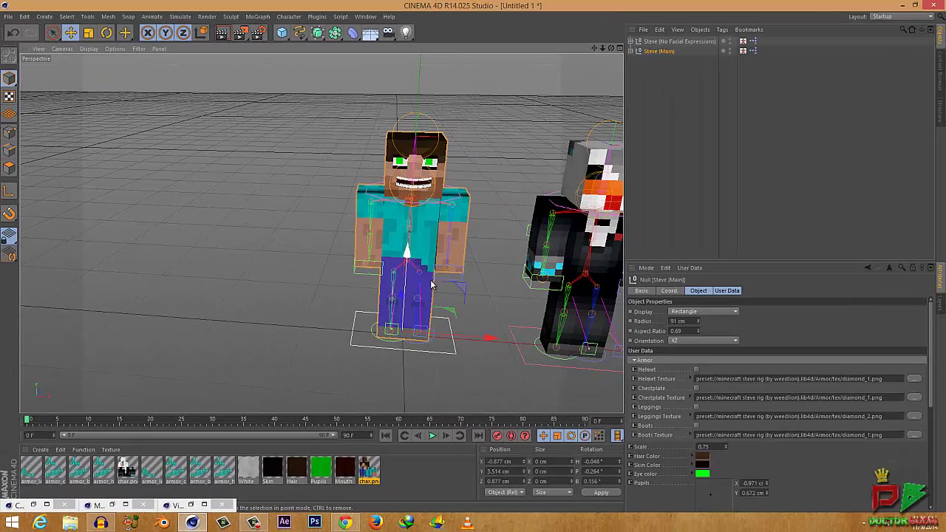
{"action": "left_click", "coordinate": [742, 51]}
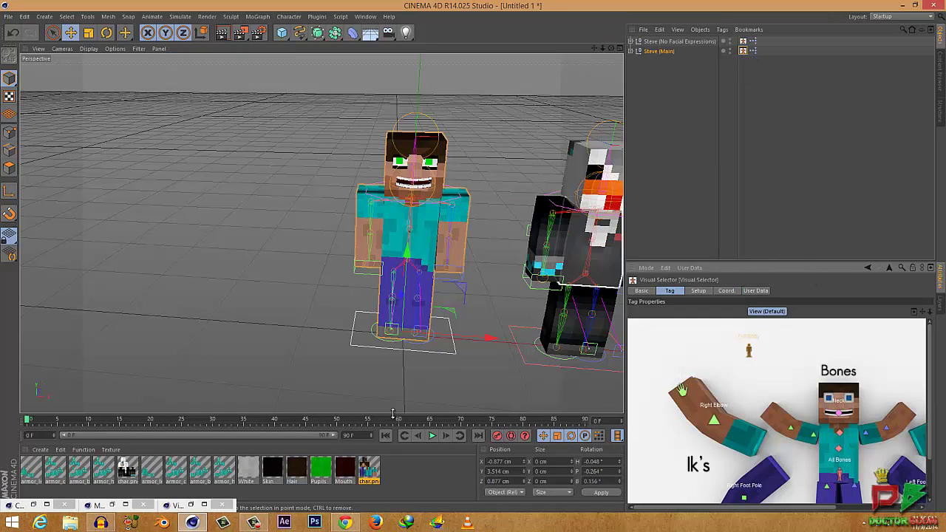
{"action": "left_click", "coordinate": [118, 504]}
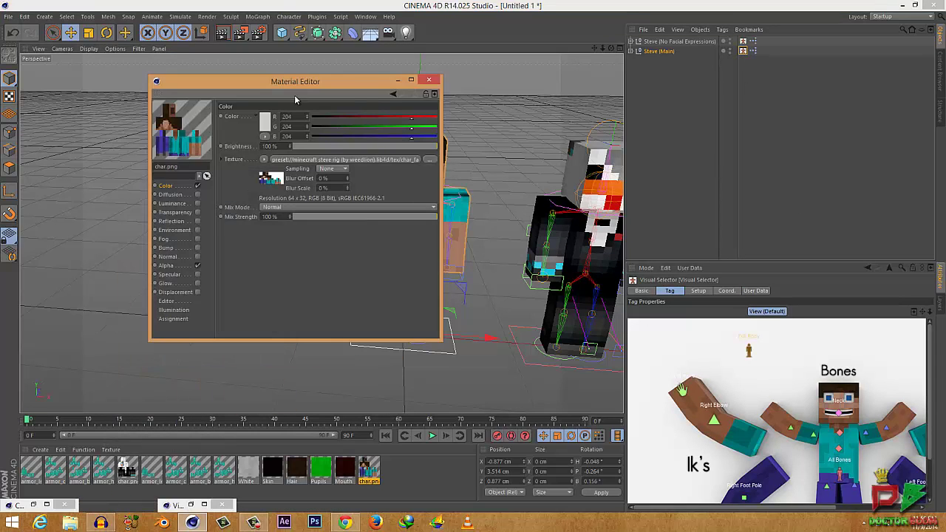
{"action": "left_click", "coordinate": [429, 80]}
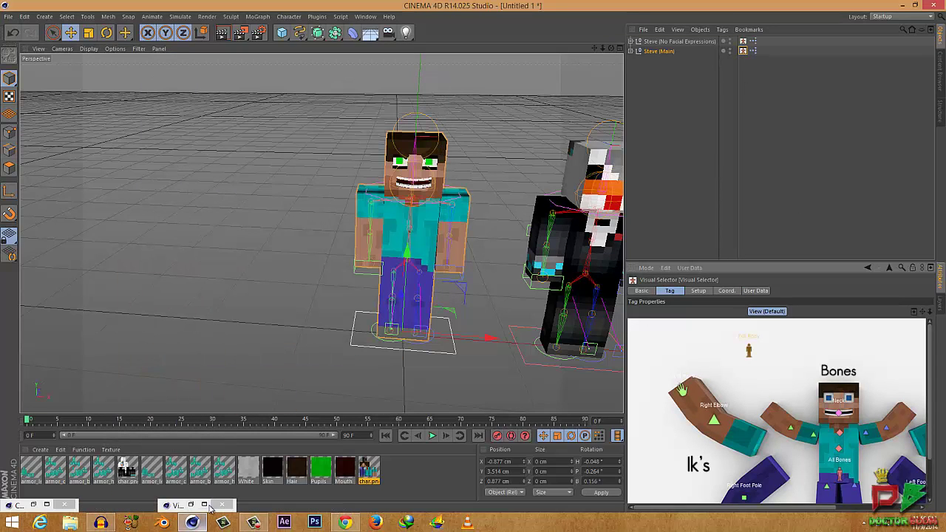
{"action": "left_click", "coordinate": [201, 506]}
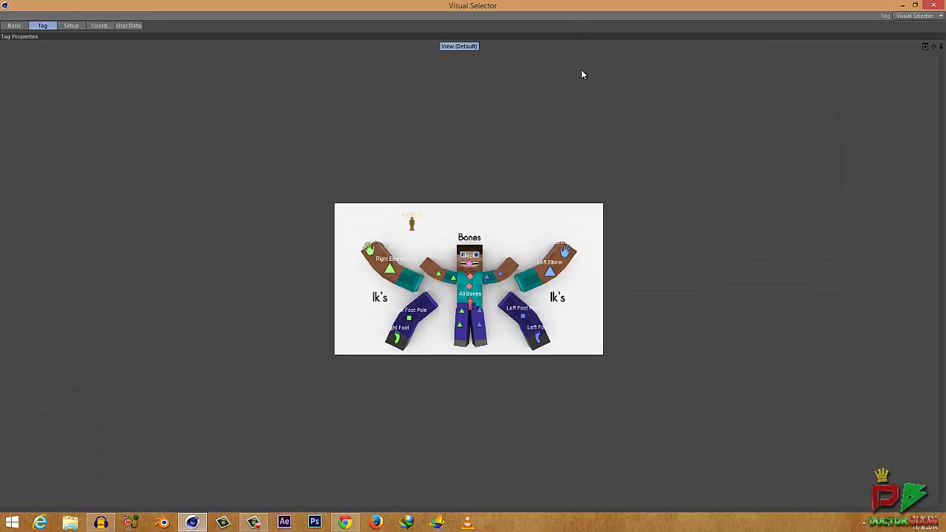
{"action": "left_click_drag", "start_coordinate": [578, 7], "coordinate": [772, 89]}
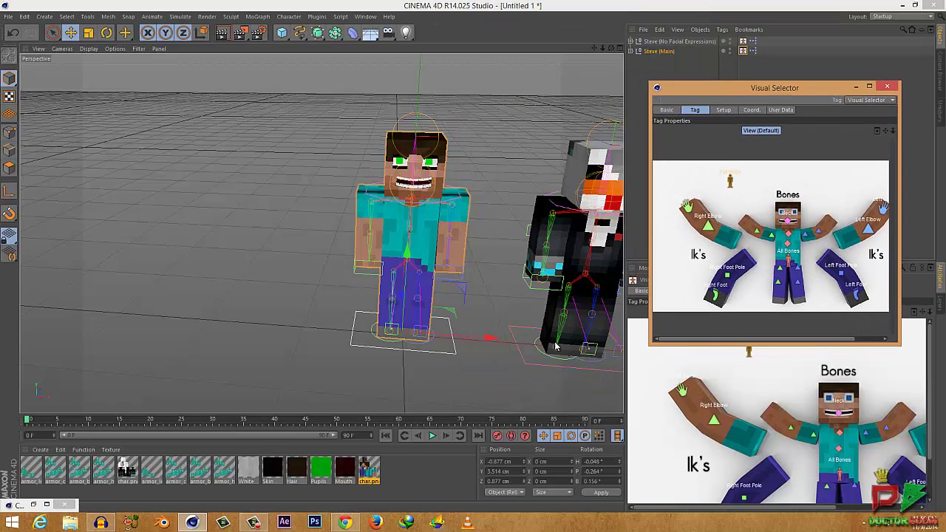
Move Steve's right foot IK control outward and raise it to about Y -28 cm.
{"action": "left_click", "coordinate": [716, 299]}
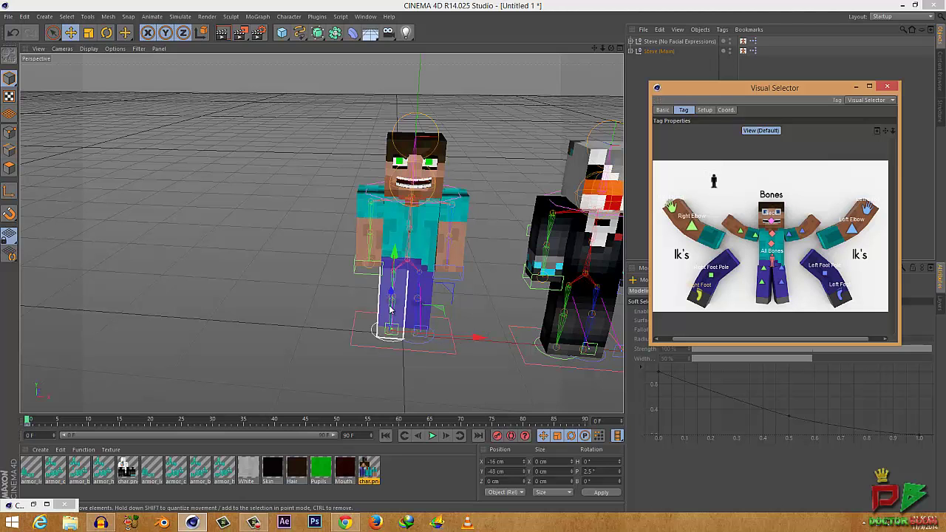
{"action": "left_click", "coordinate": [546, 326]}
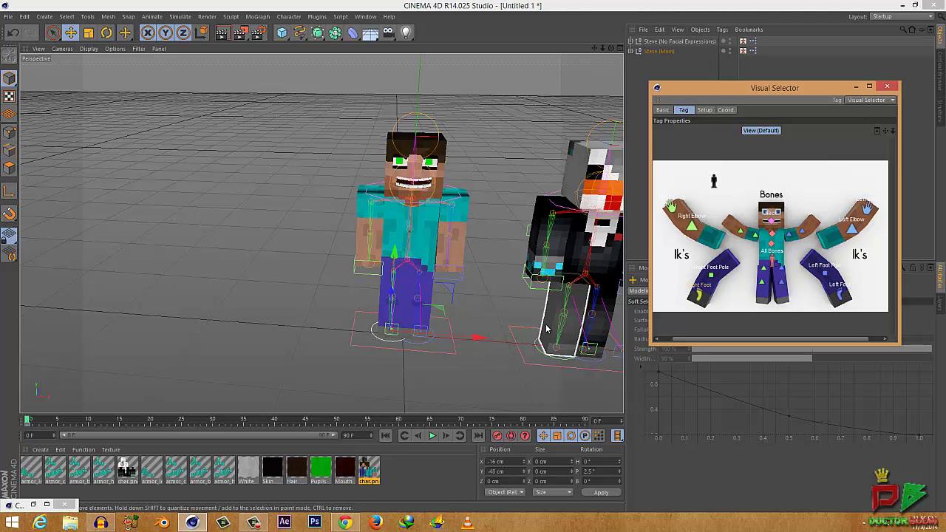
{"action": "left_click_drag", "start_coordinate": [484, 316], "coordinate": [460, 339], "text": "alt"}
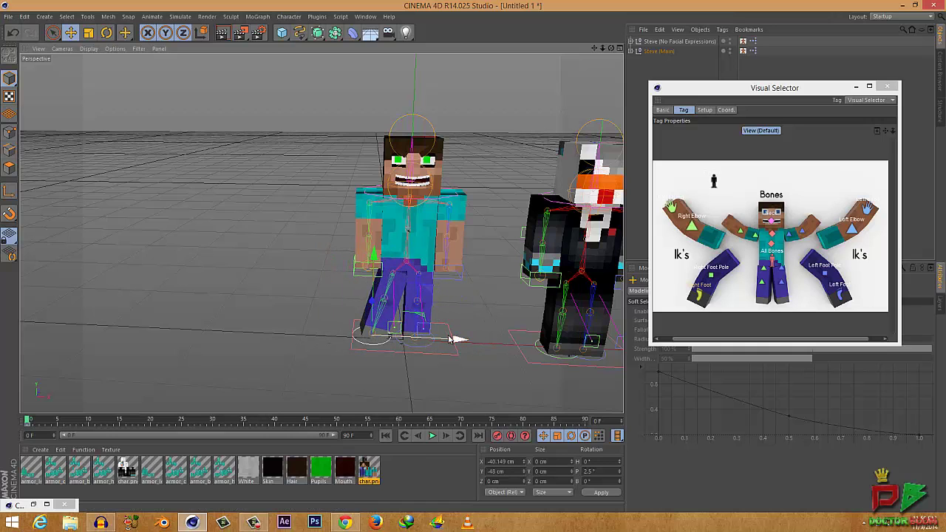
{"action": "left_click_drag", "start_coordinate": [373, 255], "coordinate": [420, 328]}
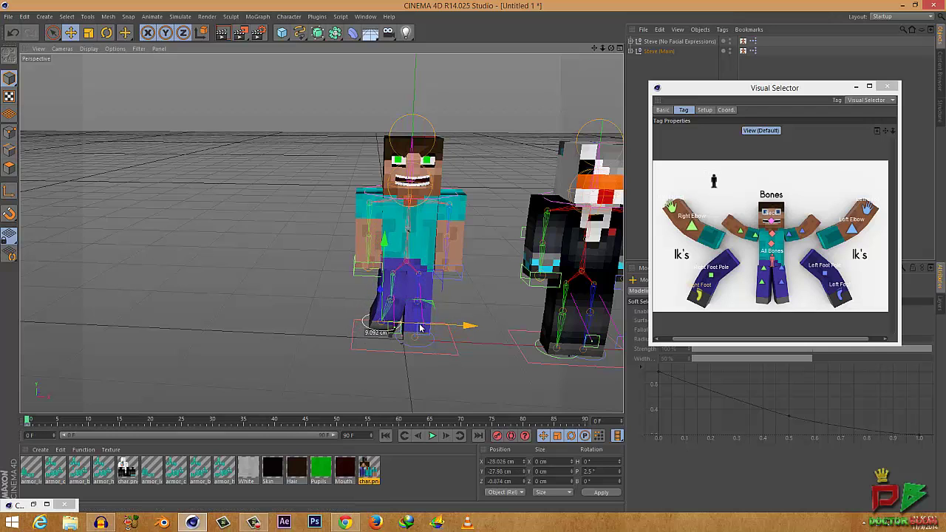
Move Steve's left foot IK control outward and up to about X 36 cm, Y -29 cm.
{"action": "left_click", "coordinate": [840, 298]}
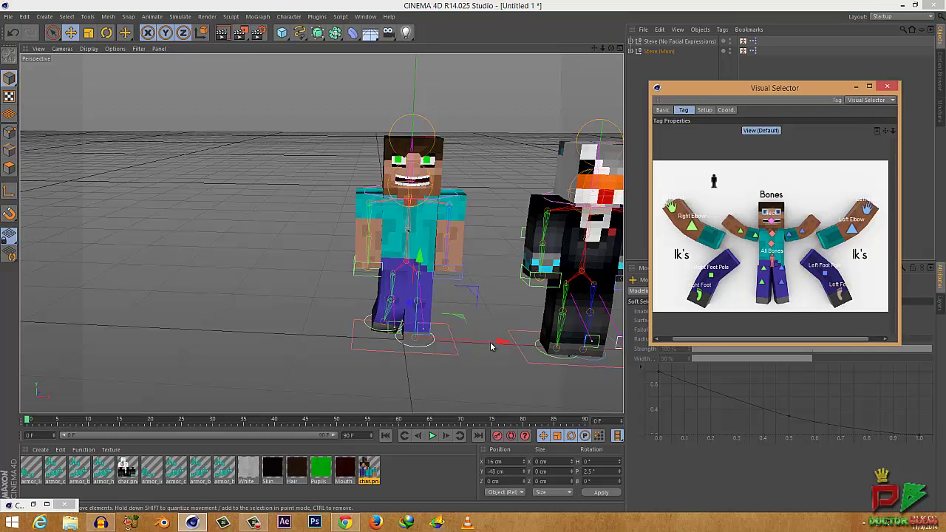
{"action": "left_click_drag", "start_coordinate": [495, 344], "coordinate": [471, 345]}
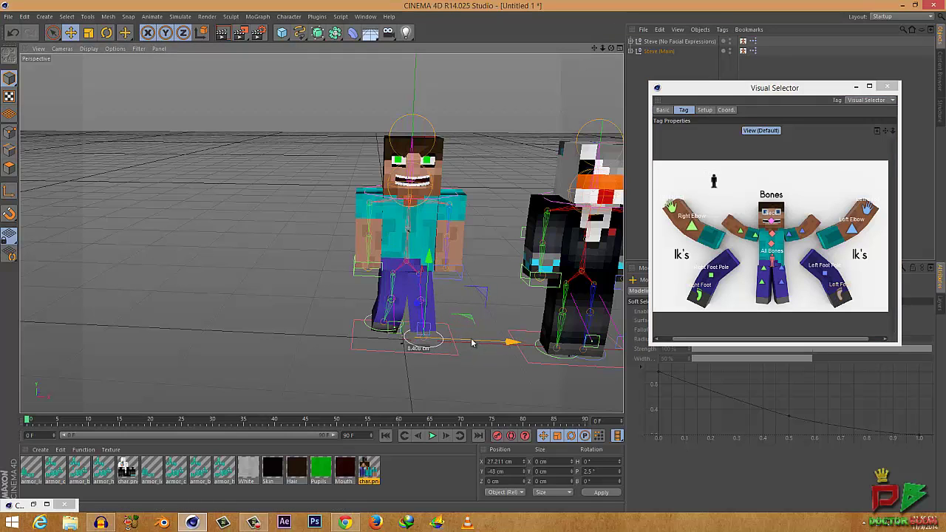
{"action": "left_click_drag", "start_coordinate": [426, 274], "coordinate": [426, 247]}
{"action": "left_click_drag", "start_coordinate": [446, 325], "coordinate": [455, 326]}
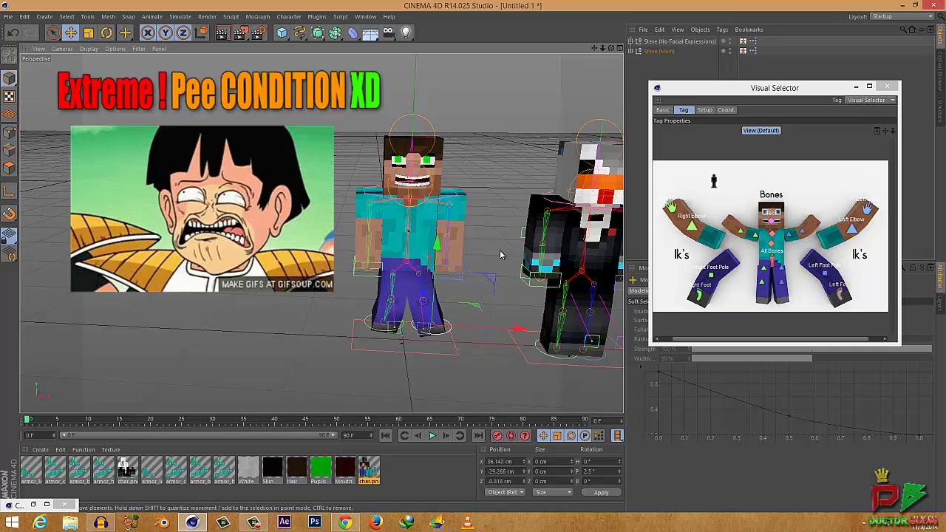
{"action": "mouse_move", "coordinate": [447, 235]}
{"action": "left_mouse_down", "text": "alt"}
{"action": "mouse_move", "coordinate": [401, 229]}
{"action": "mouse_move", "coordinate": [412, 251]}
{"action": "mouse_move", "coordinate": [446, 235]}
{"action": "mouse_move", "coordinate": [459, 240]}
{"action": "left_mouse_up", "text": "alt"}
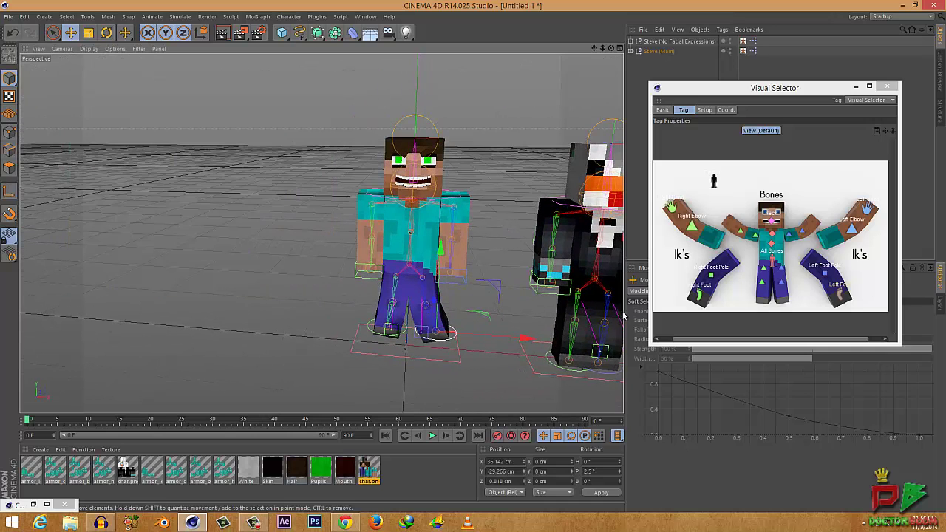
Raise Steve's left hand IK control out to about X 102 cm, Y 98 cm so the arm bends.
{"action": "left_click", "coordinate": [867, 209]}
{"action": "left_click_drag", "start_coordinate": [492, 278], "coordinate": [538, 277]}
{"action": "left_click_drag", "start_coordinate": [505, 203], "coordinate": [496, 118]}
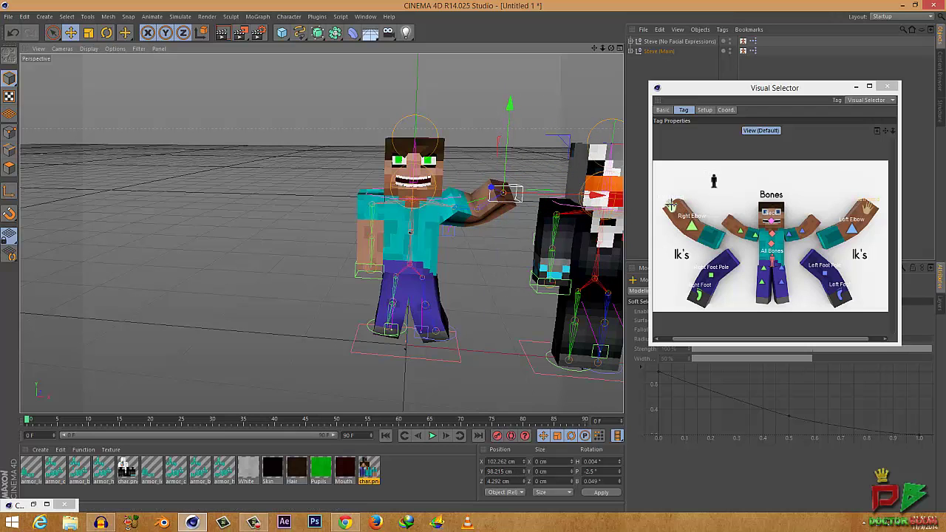
Move Steve's right hand IK control out and up to about X -101 cm, Y 49 cm.
{"action": "left_click", "coordinate": [394, 272]}
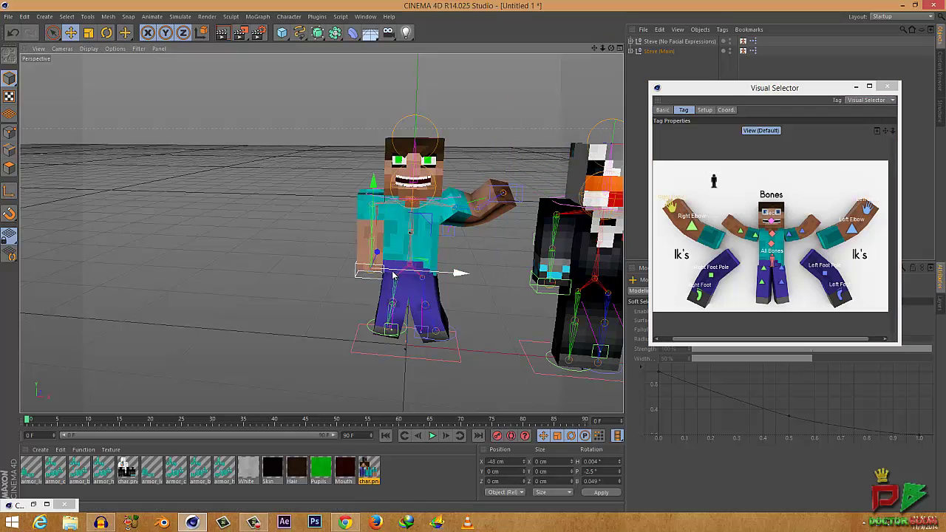
{"action": "left_click_drag", "start_coordinate": [377, 252], "coordinate": [352, 252]}
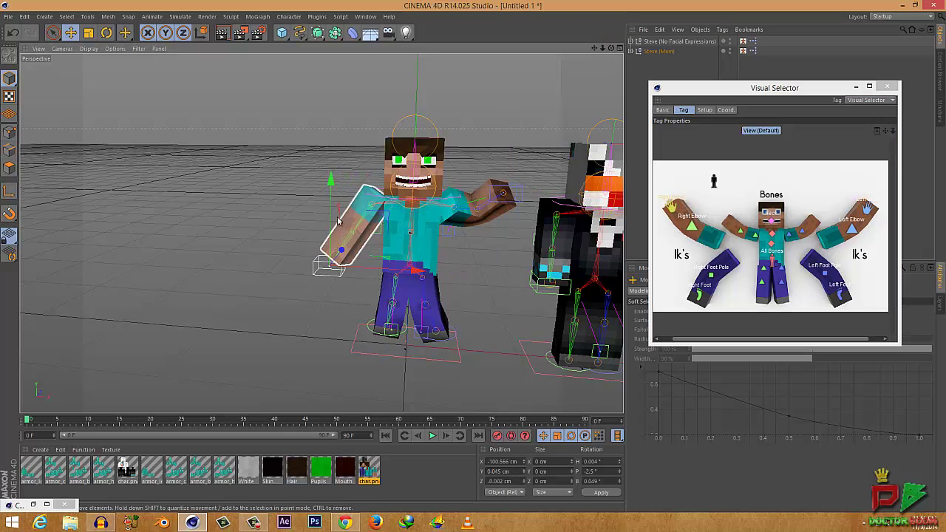
{"action": "left_click_drag", "start_coordinate": [330, 194], "coordinate": [331, 155]}
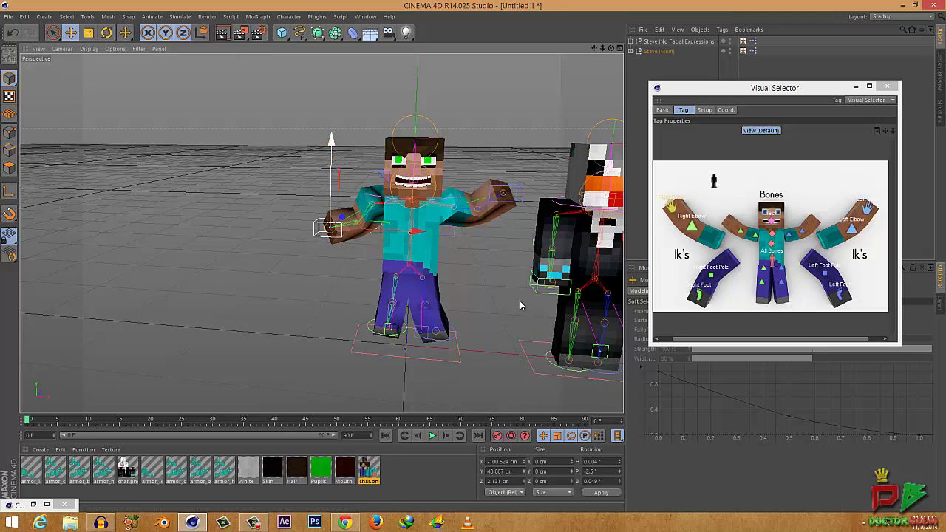
Raise the right elbow IK control and shift it to about X -40 cm, Y 125 cm.
{"action": "left_click", "coordinate": [693, 229]}
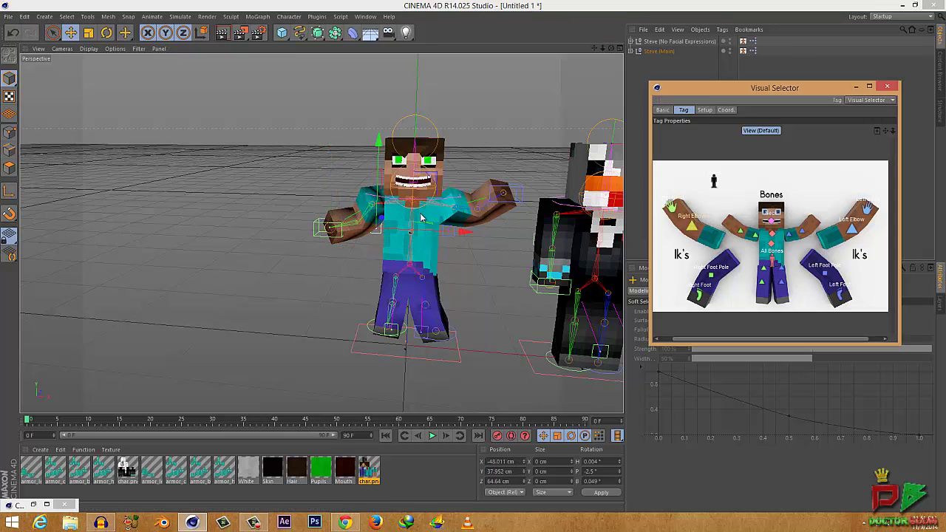
{"action": "left_click_drag", "start_coordinate": [380, 145], "coordinate": [377, 52]}
{"action": "left_click", "coordinate": [411, 172]}
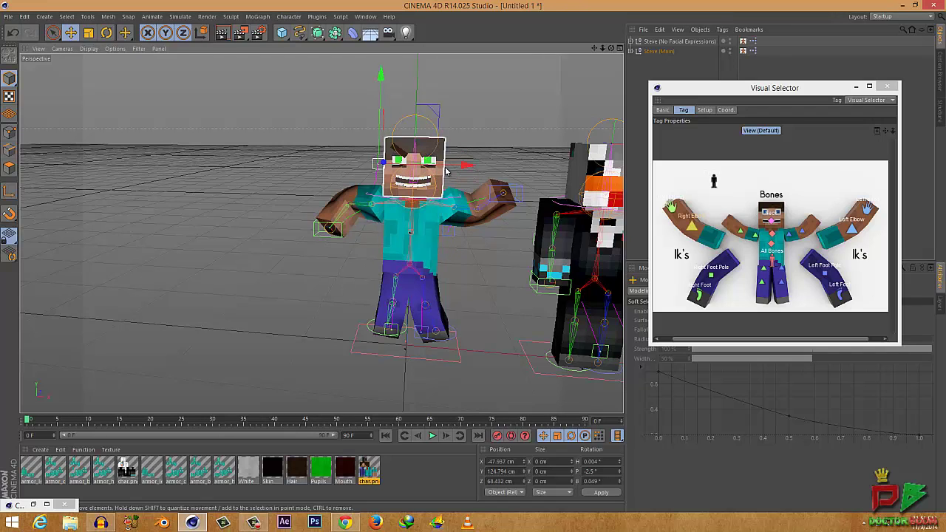
{"action": "mouse_move", "coordinate": [455, 169]}
{"action": "left_mouse_down"}
{"action": "mouse_move", "coordinate": [392, 171]}
{"action": "mouse_move", "coordinate": [455, 170]}
{"action": "mouse_move", "coordinate": [370, 185]}
{"action": "mouse_move", "coordinate": [448, 172]}
{"action": "left_mouse_up"}
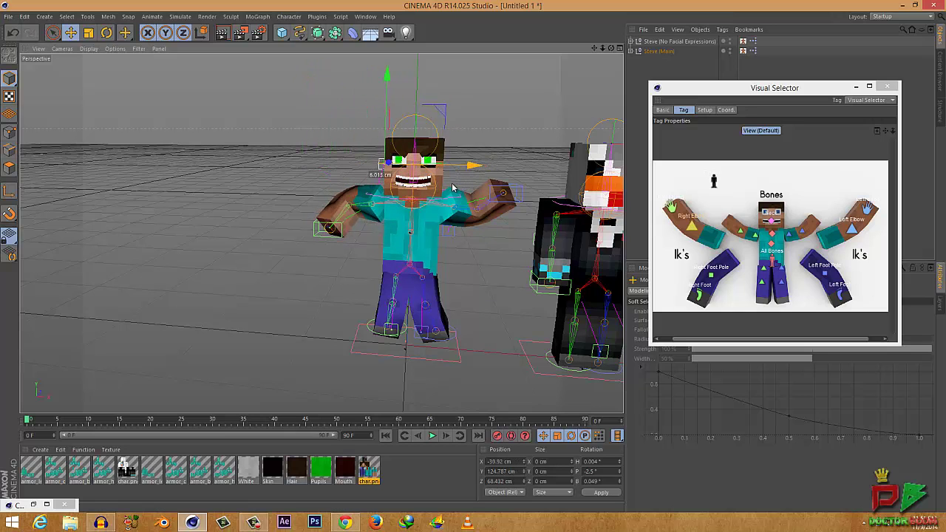
Select the root bone of Steve's body and raise it slightly to about Y 108 cm.
{"action": "left_click", "coordinate": [788, 261]}
{"action": "mouse_move", "coordinate": [419, 188]}
{"action": "left_mouse_down"}
{"action": "mouse_move", "coordinate": [426, 218]}
{"action": "mouse_move", "coordinate": [421, 62]}
{"action": "mouse_move", "coordinate": [417, 222]}
{"action": "mouse_move", "coordinate": [414, 188]}
{"action": "left_mouse_up"}
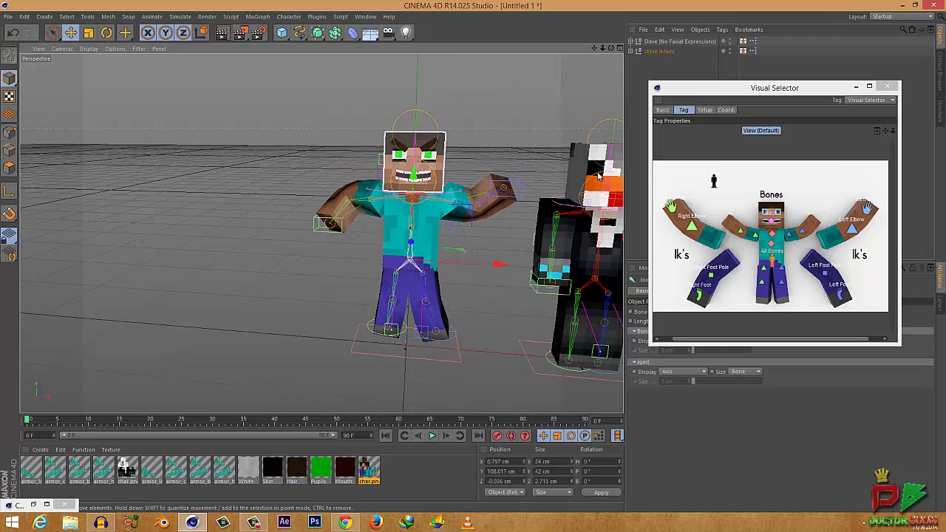
Try rotating Steve's head with the neck bone, and undo the rotation.
{"action": "left_click", "coordinate": [771, 220]}
{"action": "key", "text": "r"}
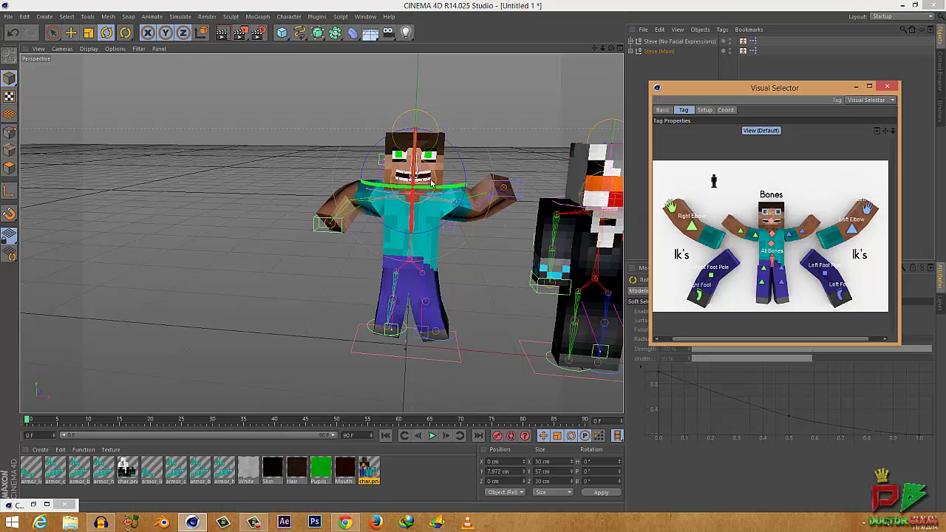
{"action": "left_click_drag", "start_coordinate": [414, 180], "coordinate": [409, 161]}
{"action": "key", "text": "ctrl+z"}
Clear the bone selection, close the Visual Selector and frame both rigs in the view.
{"action": "left_click", "coordinate": [662, 174]}
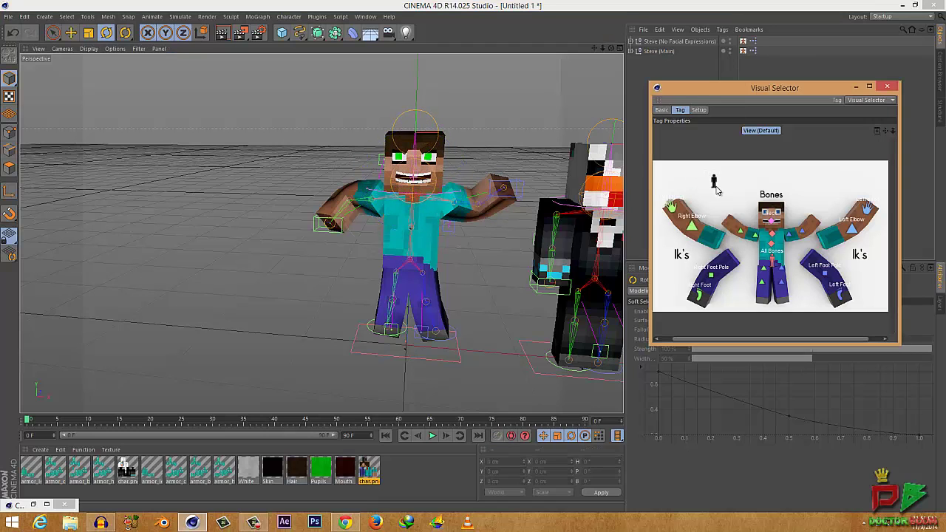
{"action": "left_click", "coordinate": [885, 89]}
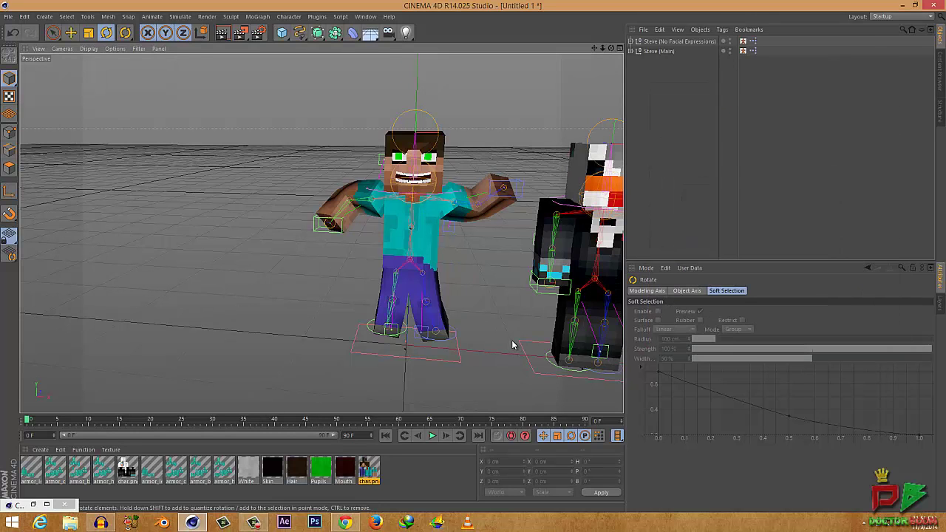
{"action": "left_click", "coordinate": [481, 368]}
{"action": "middle_click_drag", "start_coordinate": [482, 372], "coordinate": [342, 382], "text": "alt"}
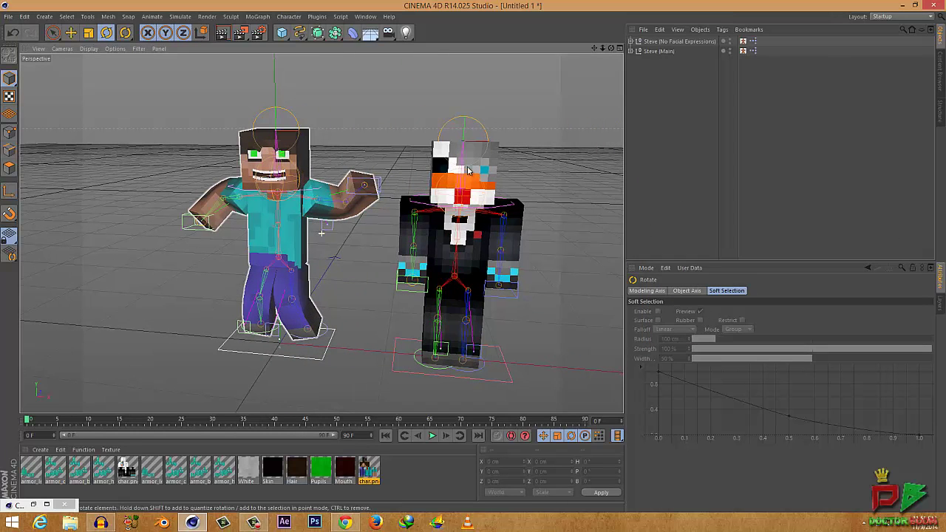
Examine the Visual Selector layout of Steve (No Facial Expressions) and close its window.
{"action": "left_click", "coordinate": [483, 362]}
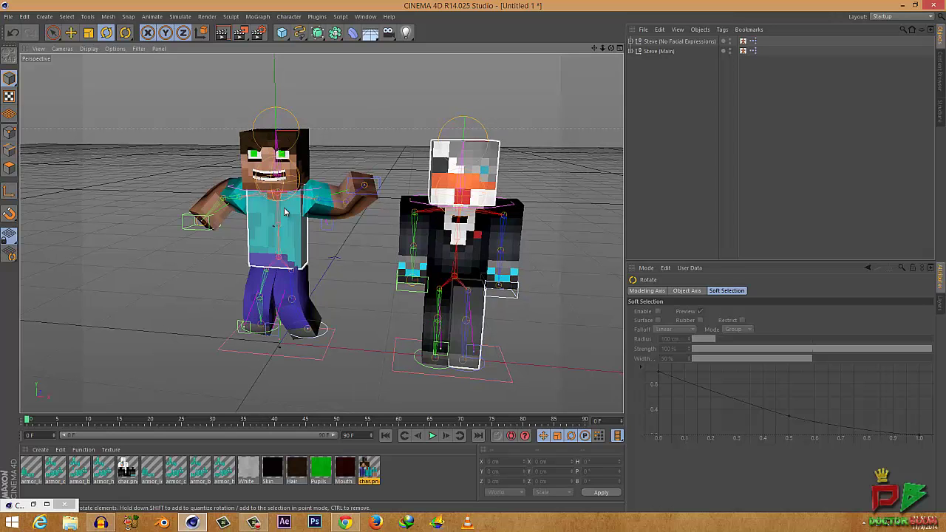
{"action": "left_click", "coordinate": [742, 42]}
{"action": "double_click", "coordinate": [743, 44]}
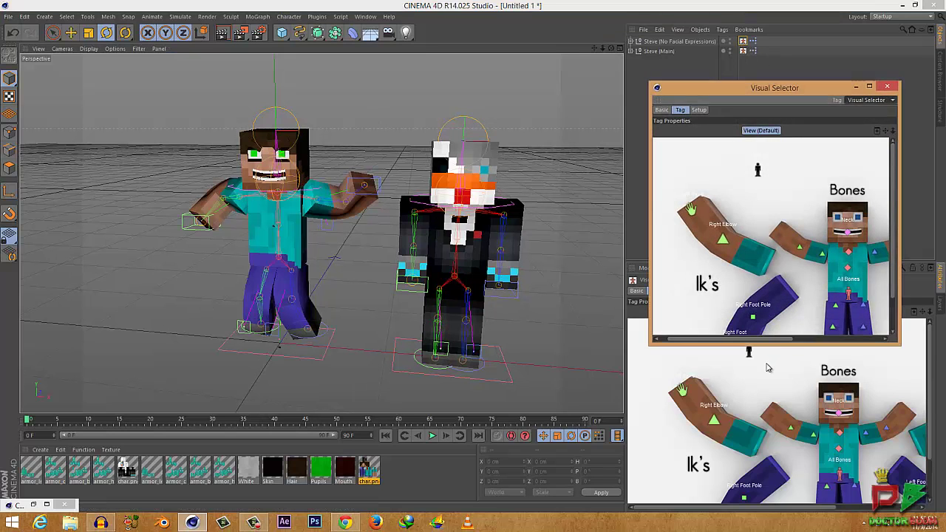
{"action": "left_click", "coordinate": [887, 89]}
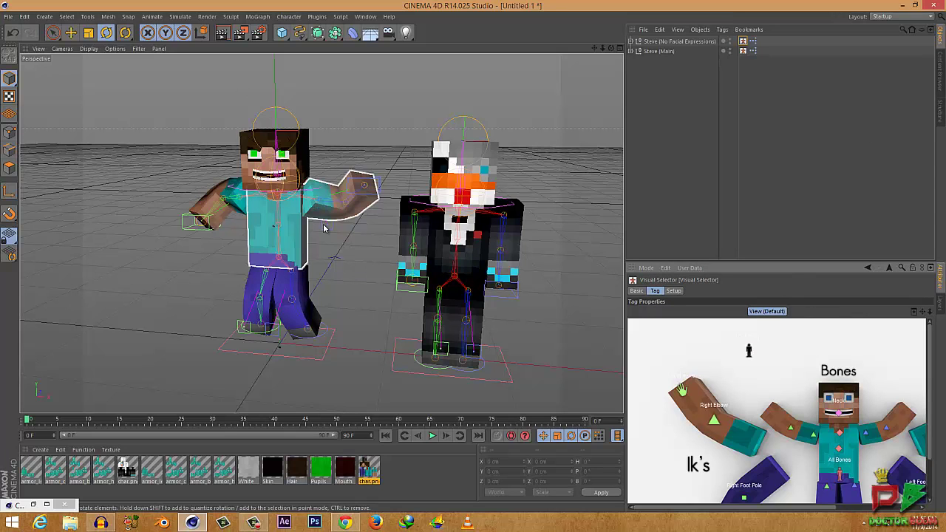
Delete the Steve (No Facial Expressions) rig so that only Steve (Main) is left in the scene.
{"action": "scroll", "coordinate": [321, 211], "scroll_direction": "up", "scroll_amount": 5}
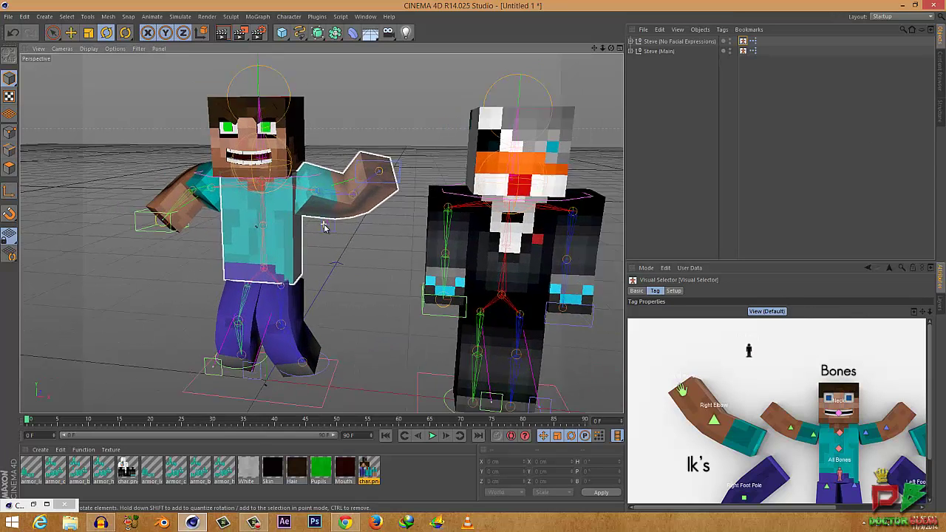
{"action": "scroll", "coordinate": [324, 227], "scroll_direction": "down", "scroll_amount": 2}
{"action": "scroll", "coordinate": [324, 227], "scroll_direction": "up", "scroll_amount": 4}
{"action": "scroll", "coordinate": [324, 227], "scroll_direction": "down", "scroll_amount": 5}
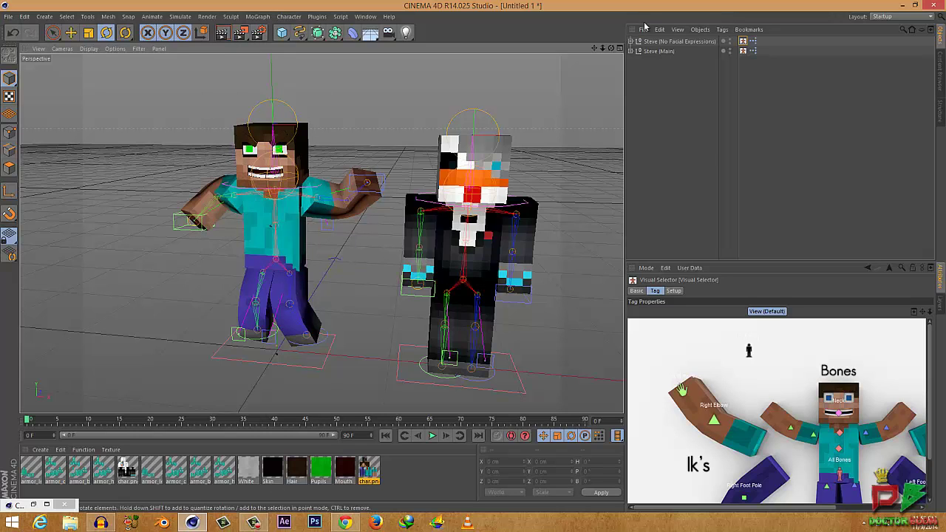
{"action": "left_click", "coordinate": [669, 43]}
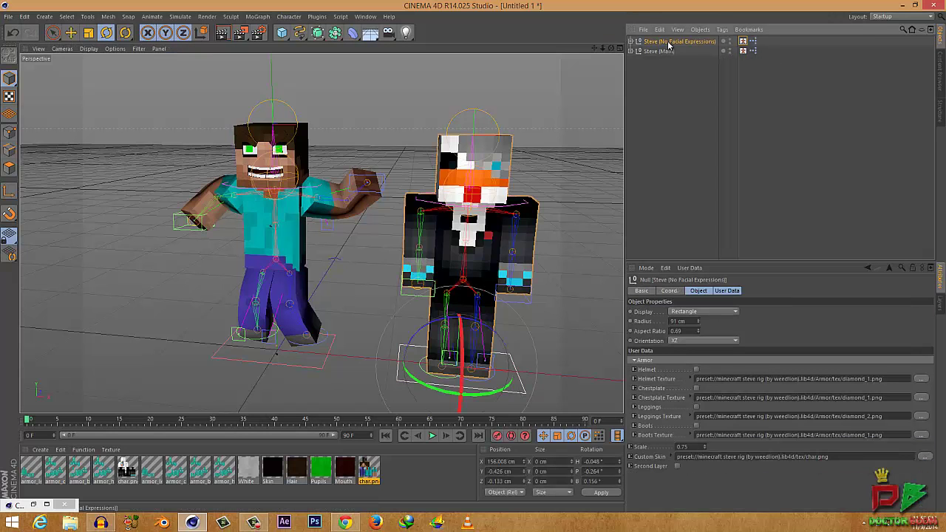
{"action": "key", "text": "Delete"}
{"action": "scroll", "coordinate": [252, 221], "scroll_direction": "up", "scroll_amount": 2}
{"action": "scroll", "coordinate": [252, 222], "scroll_direction": "down", "scroll_amount": 2}
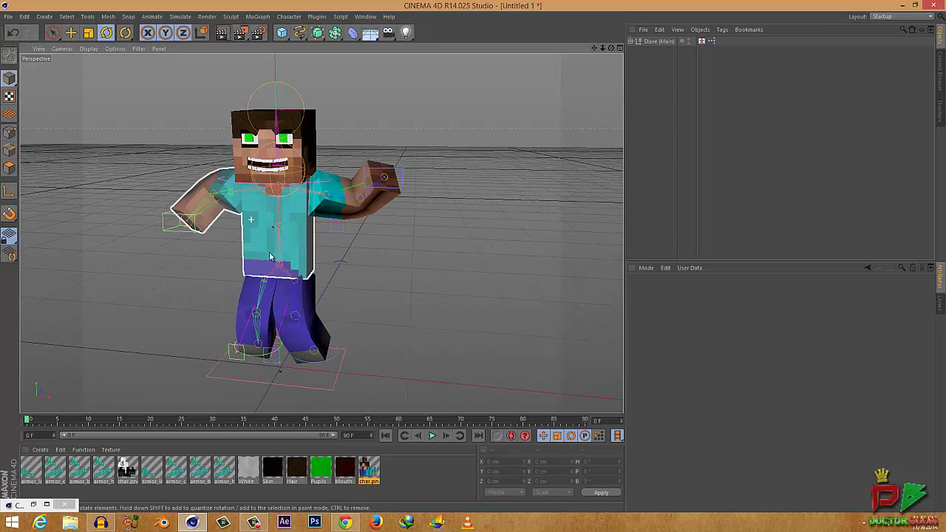
{"action": "scroll", "coordinate": [284, 282], "scroll_direction": "up", "scroll_amount": 2}
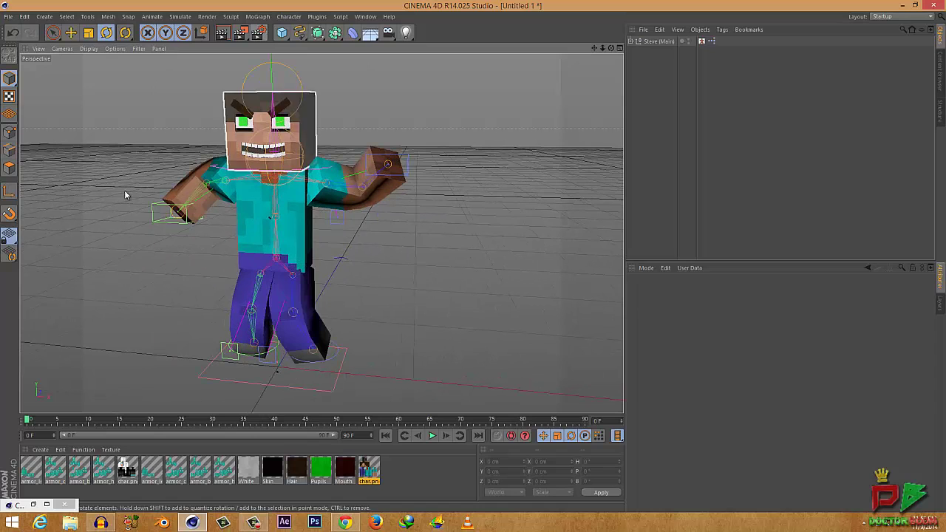
Set the render output size to 1280 x 720 pixels.
{"action": "left_click", "coordinate": [257, 35]}
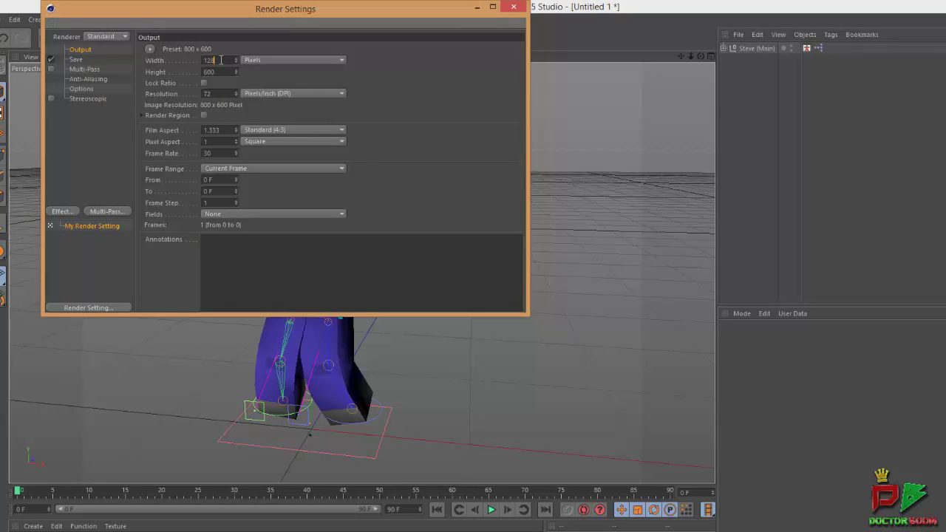
{"action": "left_click", "coordinate": [215, 72]}
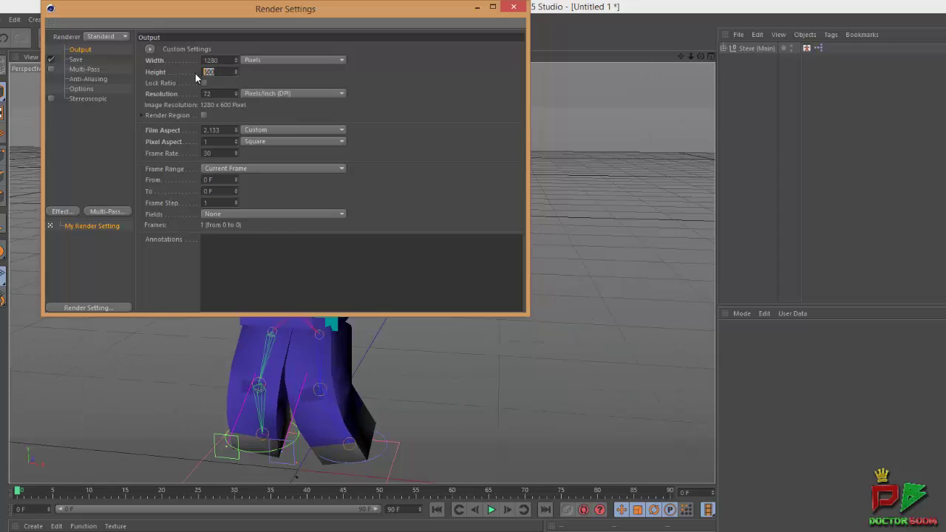
{"action": "type", "text": "720"}
{"action": "key", "text": "Return"}
Set the render save format to PNG and enable the alpha channel.
{"action": "left_click", "coordinate": [76, 59]}
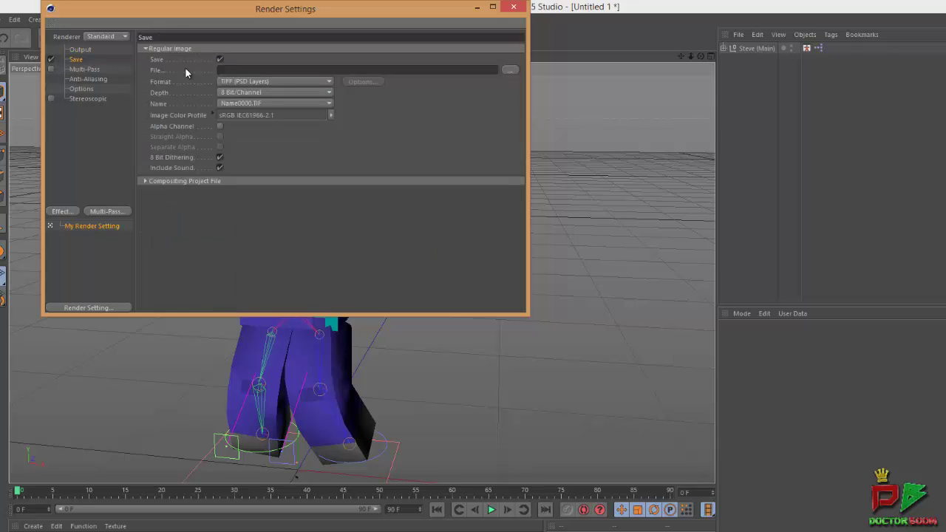
{"action": "left_click", "coordinate": [236, 82]}
{"action": "left_click", "coordinate": [234, 198]}
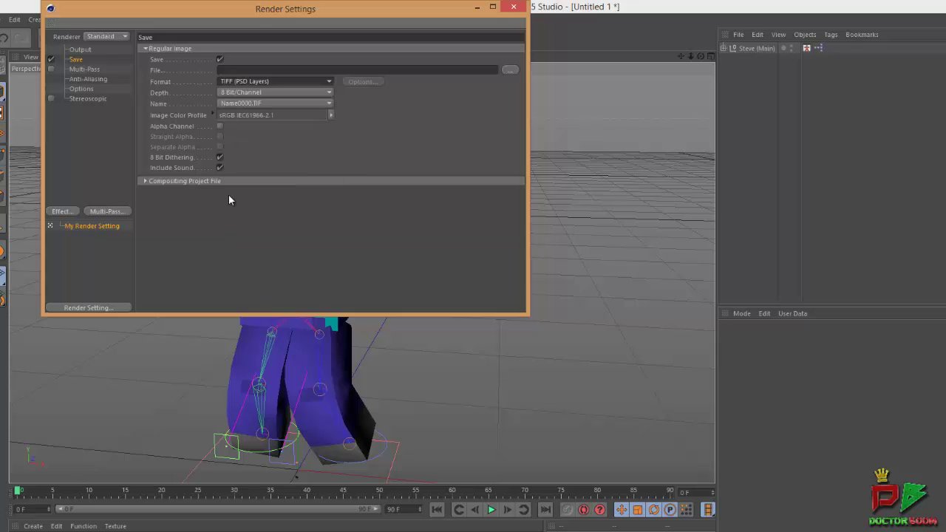
{"action": "left_click_drag", "start_coordinate": [248, 34], "coordinate": [429, 218]}
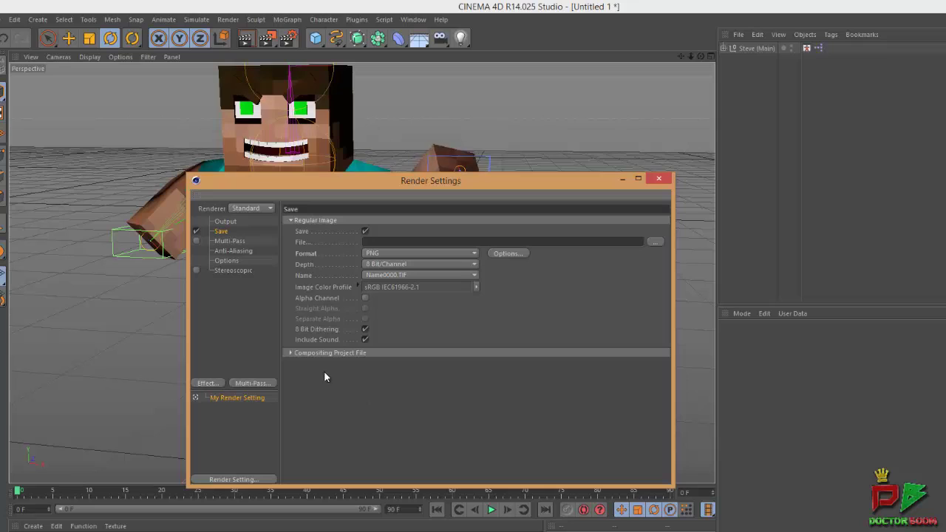
{"action": "left_click", "coordinate": [365, 298]}
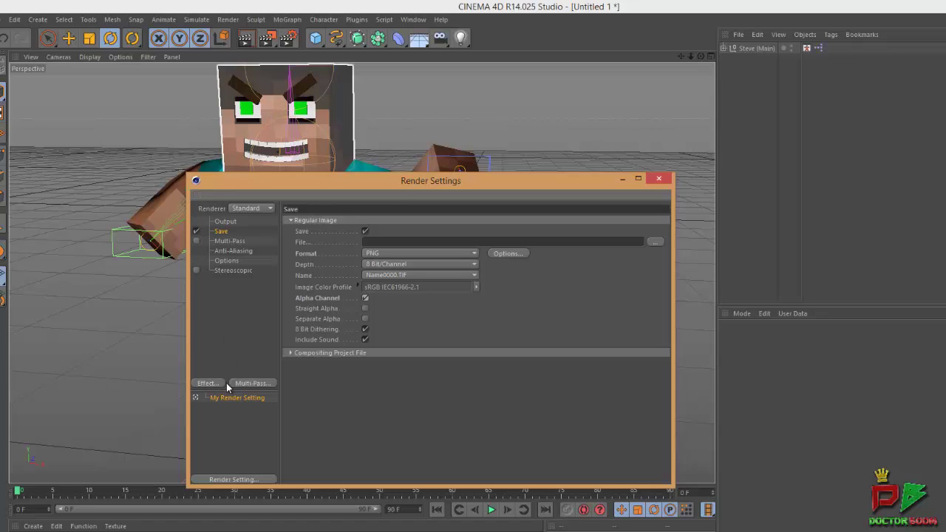
Add the Ambient Occlusion and Global Illumination effects to the render settings.
{"action": "left_click", "coordinate": [207, 384]}
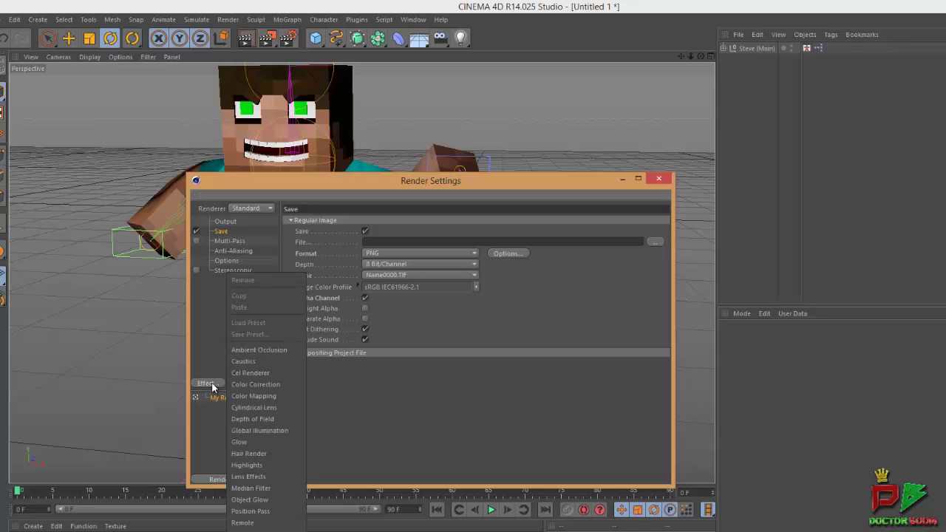
{"action": "left_click", "coordinate": [245, 350]}
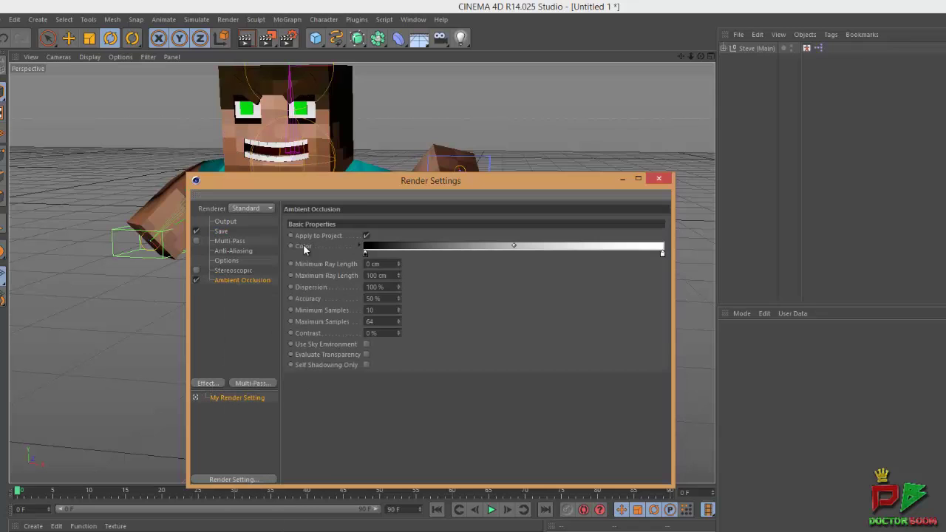
{"action": "left_click", "coordinate": [207, 383]}
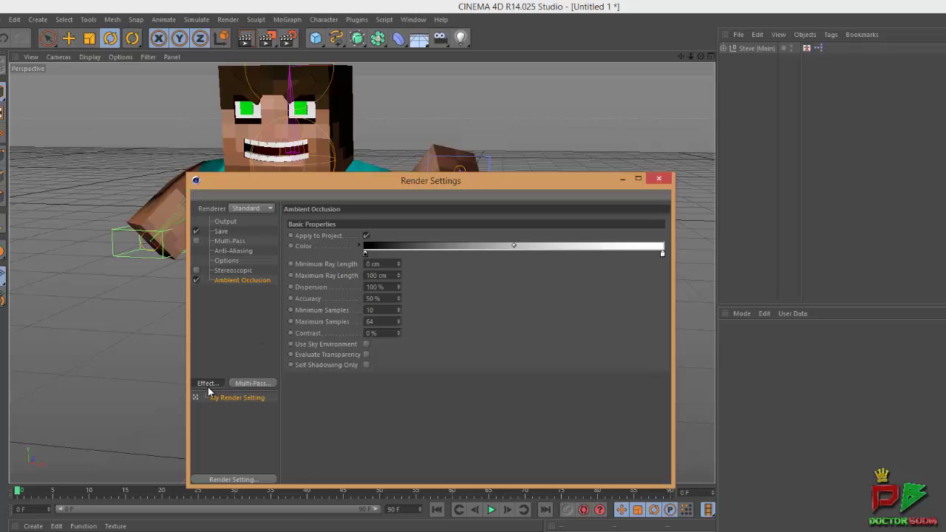
{"action": "left_click", "coordinate": [261, 430]}
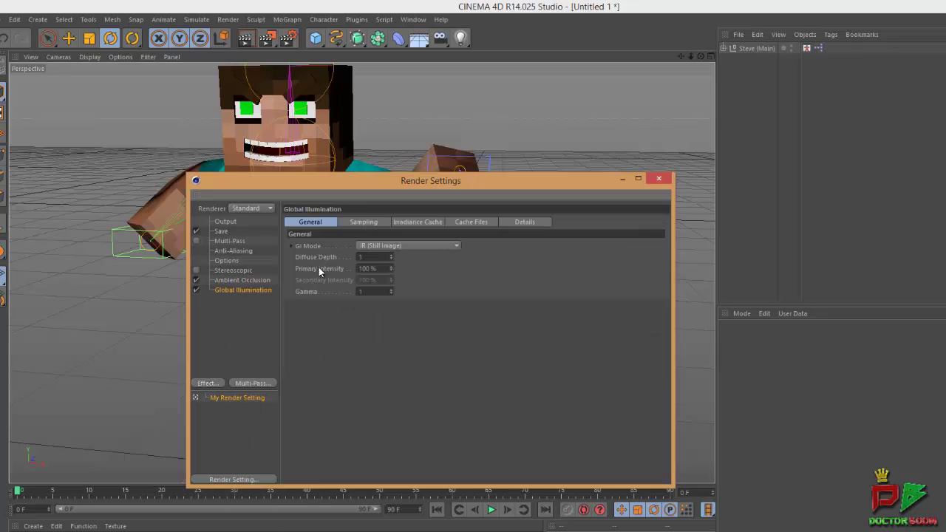
Choose the Global Illumination sample quality and set the irradiance cache record density to Low.
{"action": "left_click", "coordinate": [362, 224]}
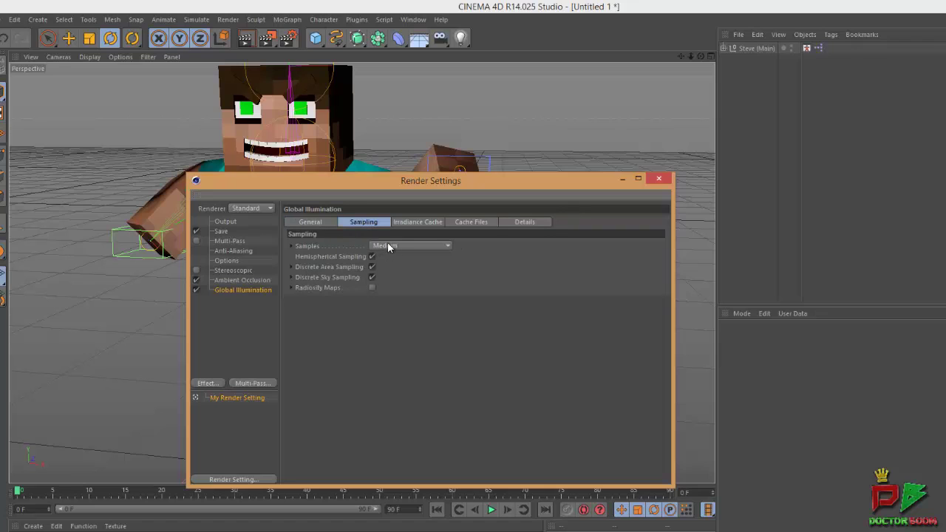
{"action": "left_click", "coordinate": [381, 245]}
{"action": "left_click", "coordinate": [382, 281]}
{"action": "left_click", "coordinate": [418, 221]}
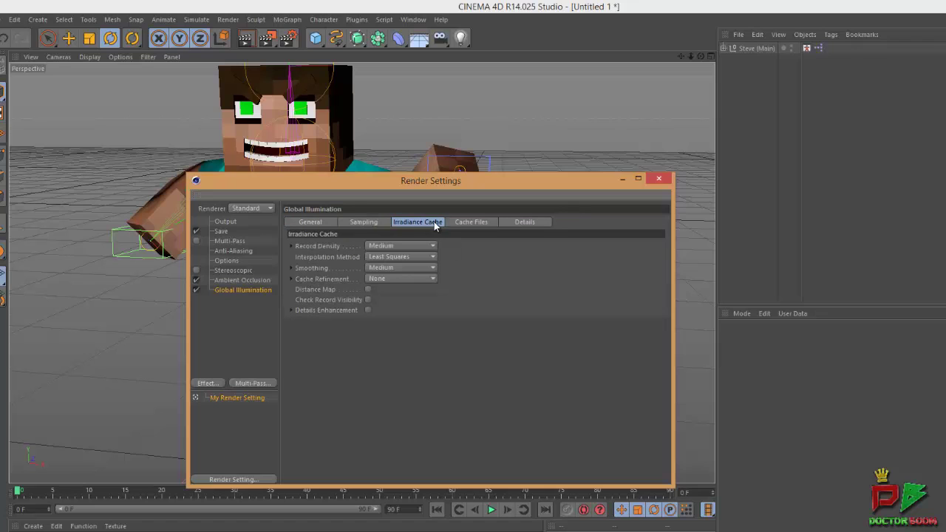
{"action": "left_click", "coordinate": [378, 249]}
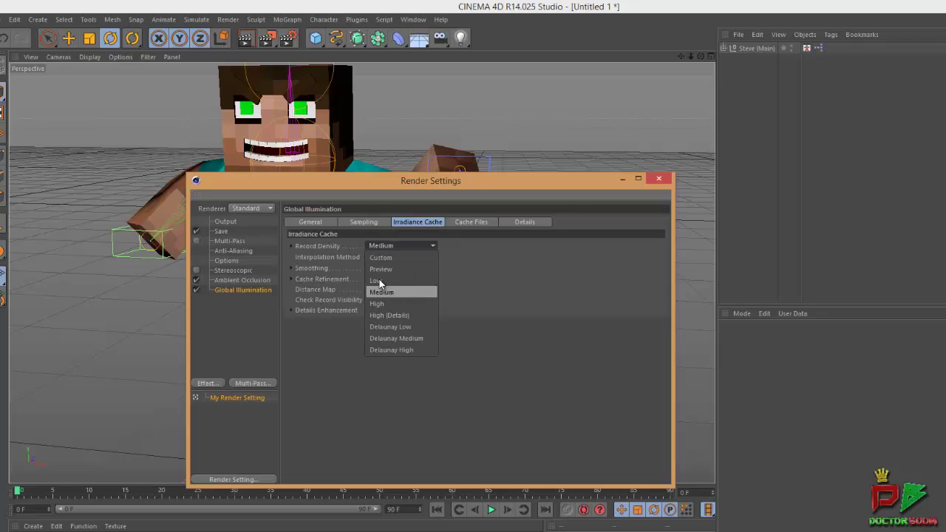
{"action": "left_click", "coordinate": [378, 279]}
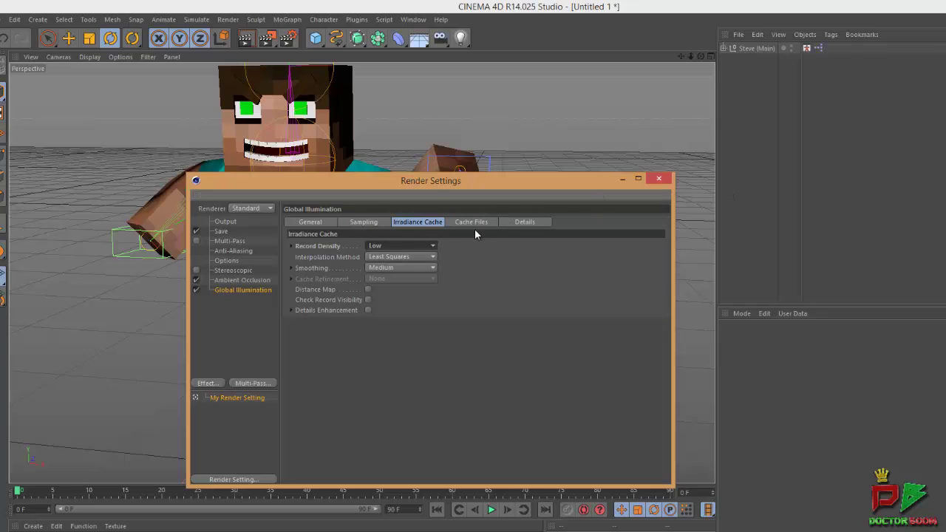
Set the render to save on the Desktop under the file name PeeingPosition.
{"action": "left_click", "coordinate": [221, 230]}
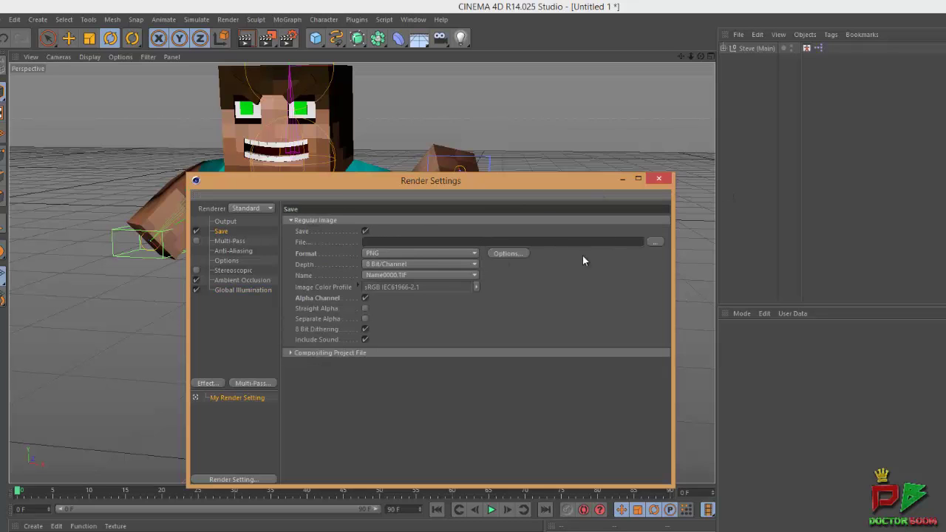
{"action": "left_click", "coordinate": [654, 243]}
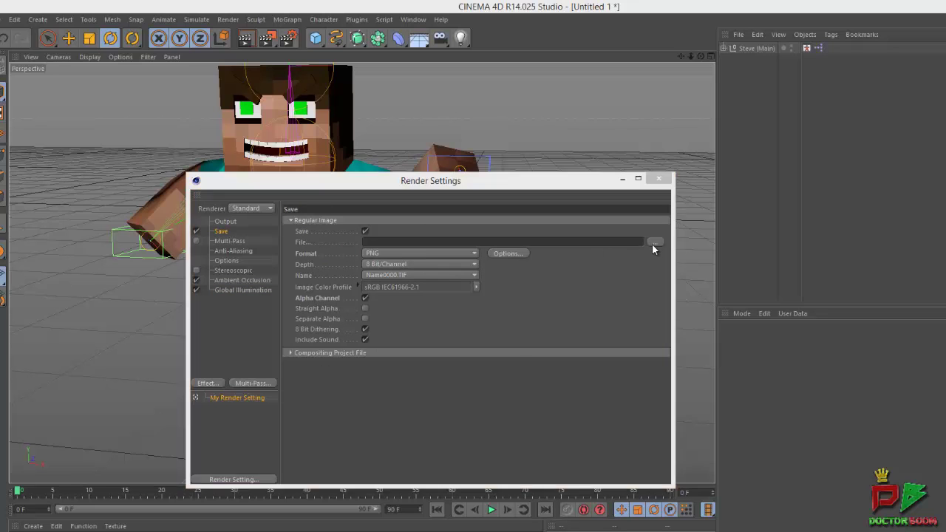
{"action": "left_click", "coordinate": [255, 272]}
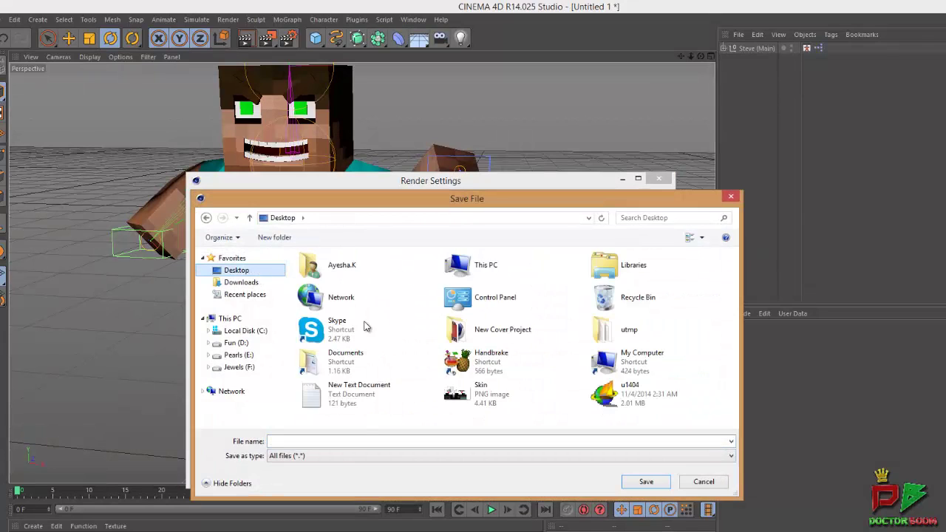
{"action": "left_click", "coordinate": [334, 443]}
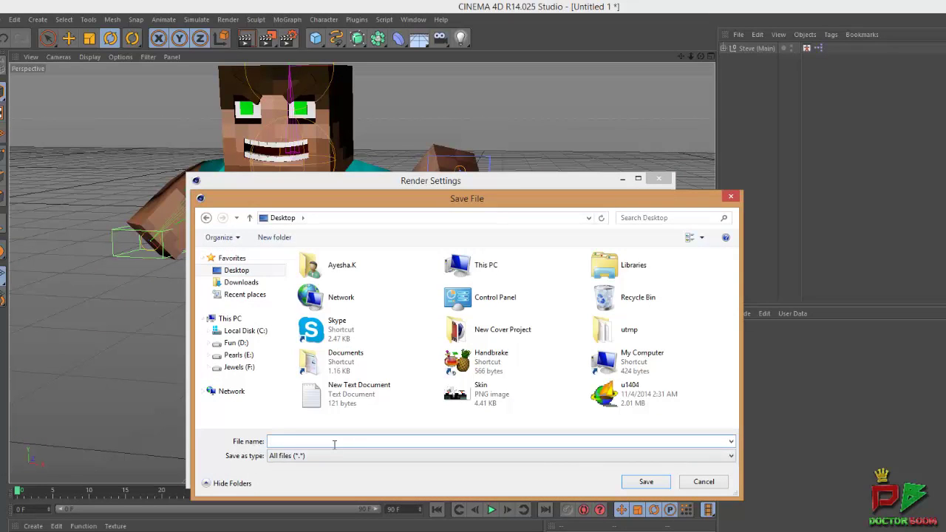
{"action": "type", "text": "PeeingPosition"}
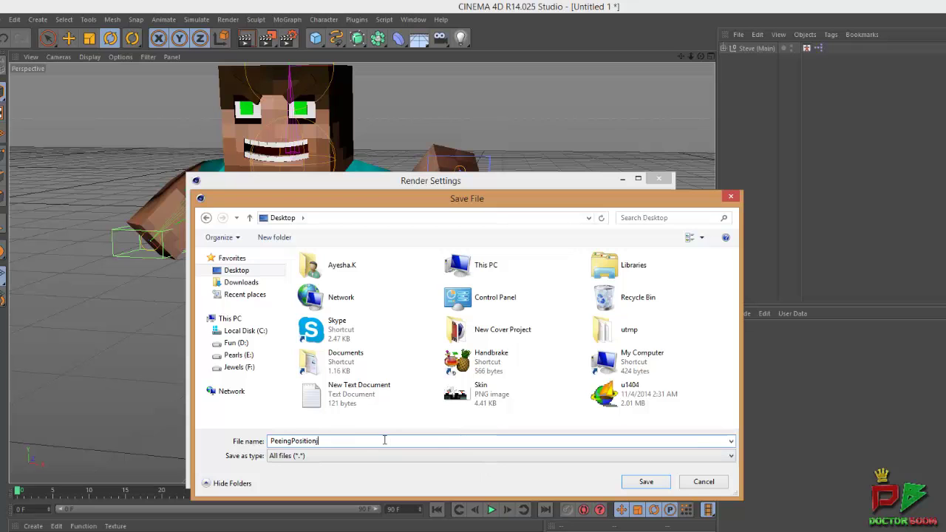
{"action": "left_click", "coordinate": [646, 482]}
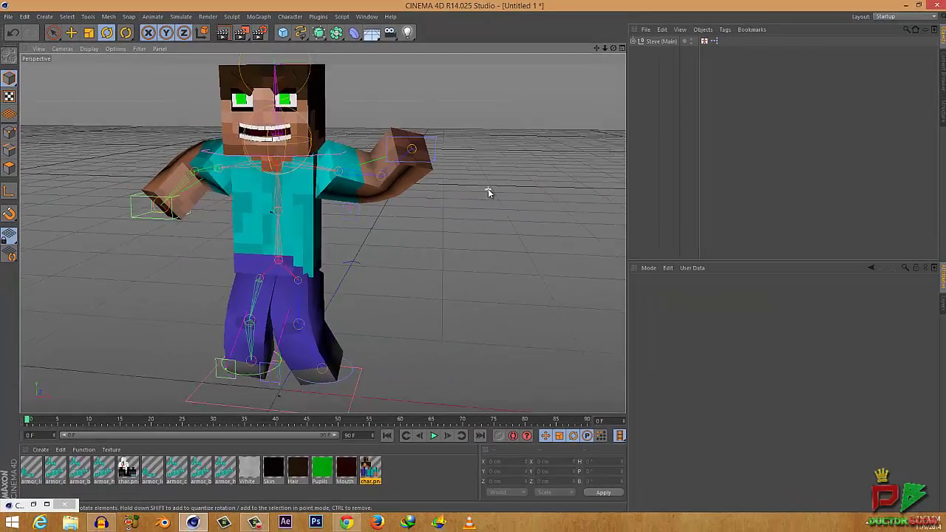
Frame the whole figure of Steve, render it to the Picture Viewer, inspect the image up close and close the viewer.
{"action": "left_click_drag", "start_coordinate": [488, 188], "coordinate": [384, 278], "text": "alt"}
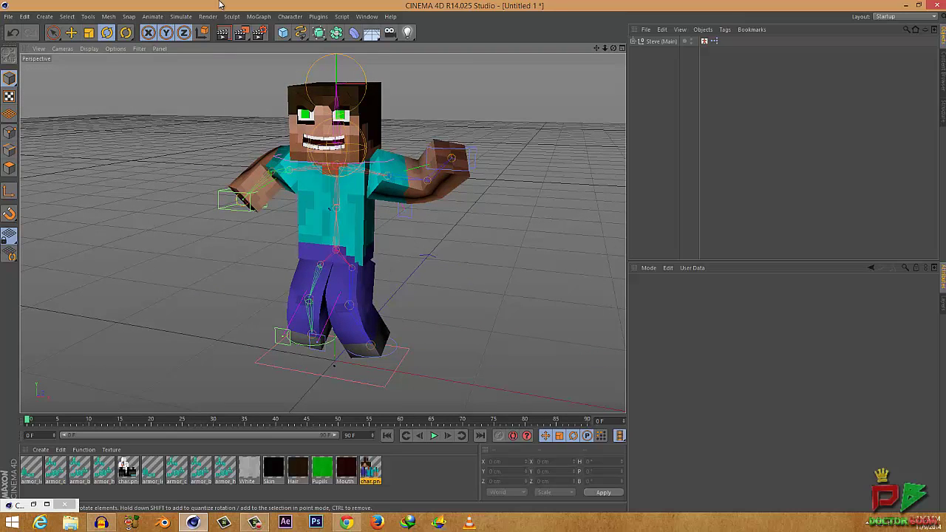
{"action": "left_click", "coordinate": [242, 34]}
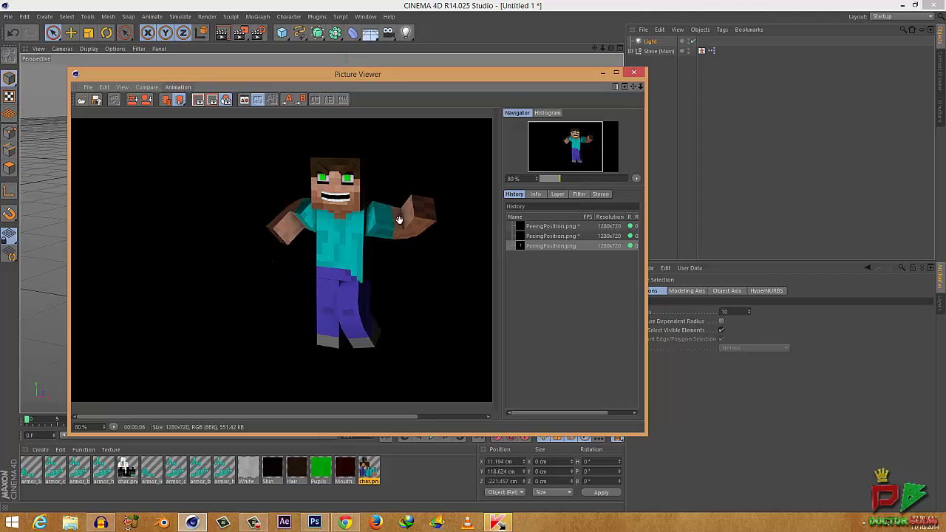
{"action": "scroll", "coordinate": [430, 256], "scroll_direction": "up", "scroll_amount": 2}
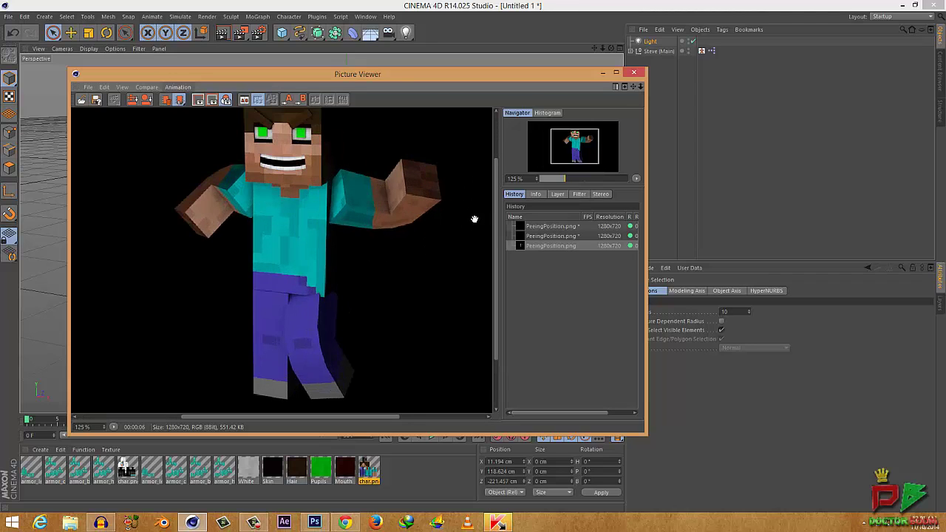
{"action": "scroll", "coordinate": [474, 219], "scroll_direction": "down", "scroll_amount": 2}
{"action": "left_click", "coordinate": [634, 73]}
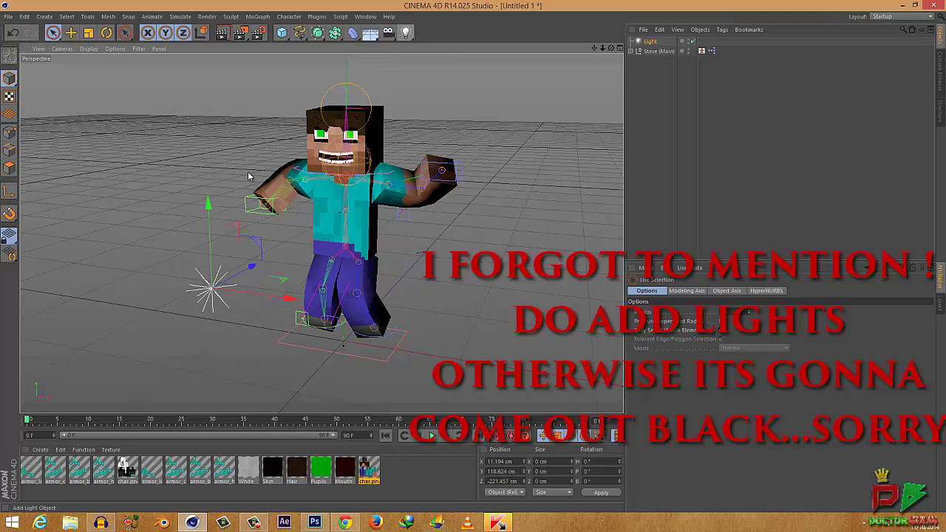
Try adding a target light to the scene, and undo it.
{"action": "left_click", "coordinate": [407, 33]}
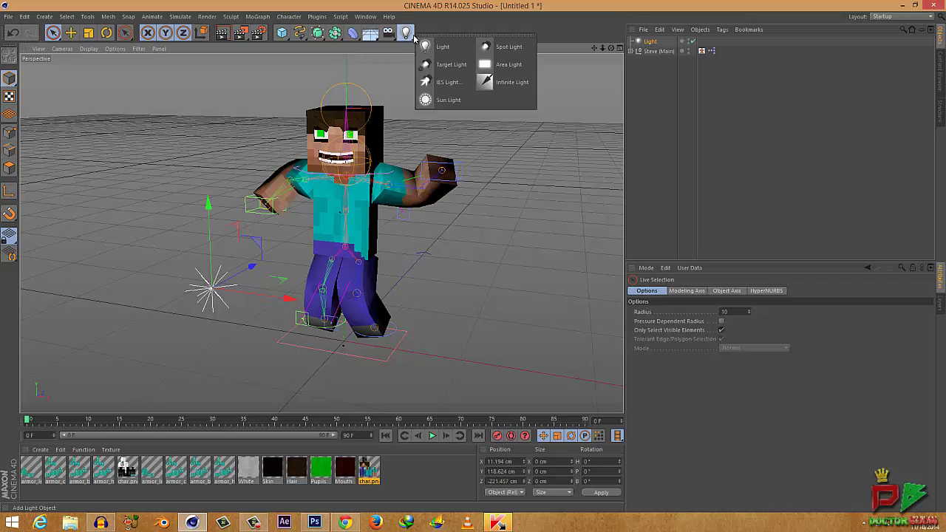
{"action": "left_click", "coordinate": [457, 68]}
{"action": "scroll", "coordinate": [412, 123], "scroll_direction": "down", "scroll_amount": 3}
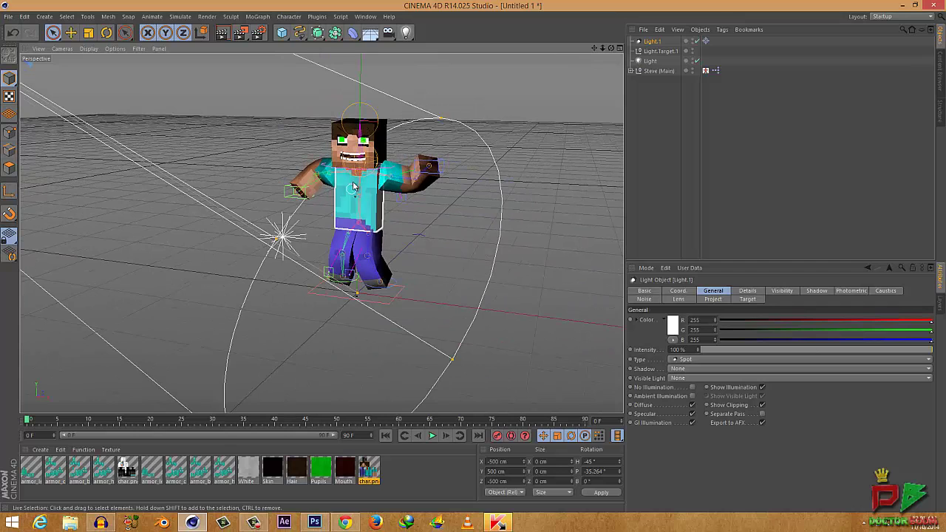
{"action": "key", "text": "ctrl+z"}
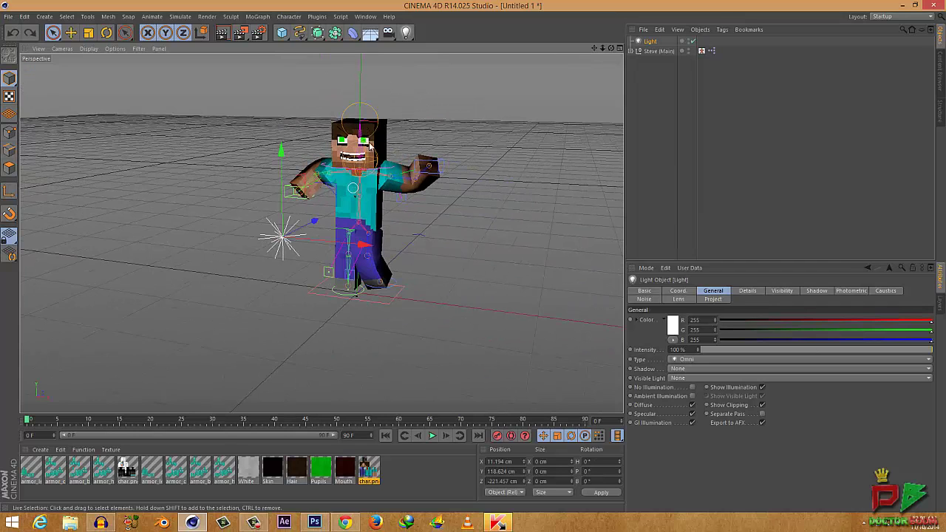
Add a second omni light and place it in front of Steve at about X 106, Y 137, Z -220 cm.
{"action": "left_click", "coordinate": [406, 32]}
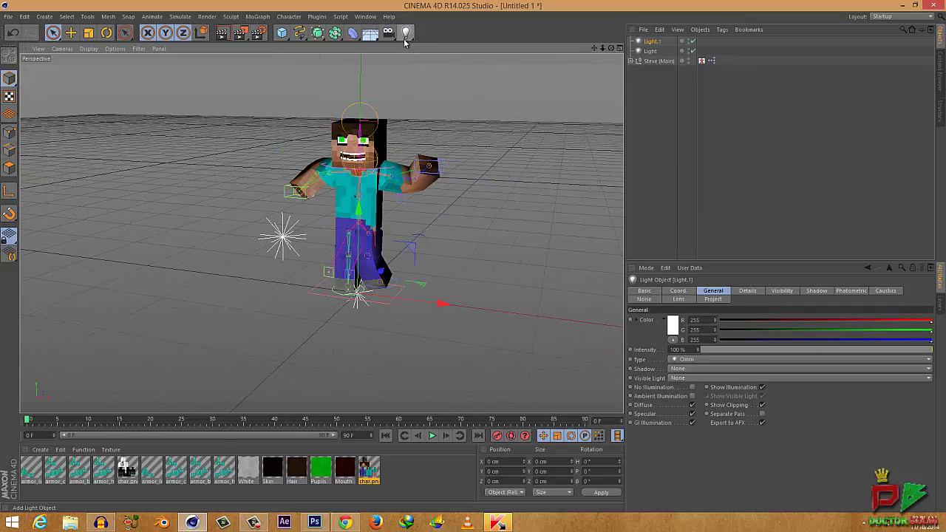
{"action": "left_click_drag", "start_coordinate": [382, 301], "coordinate": [345, 334]}
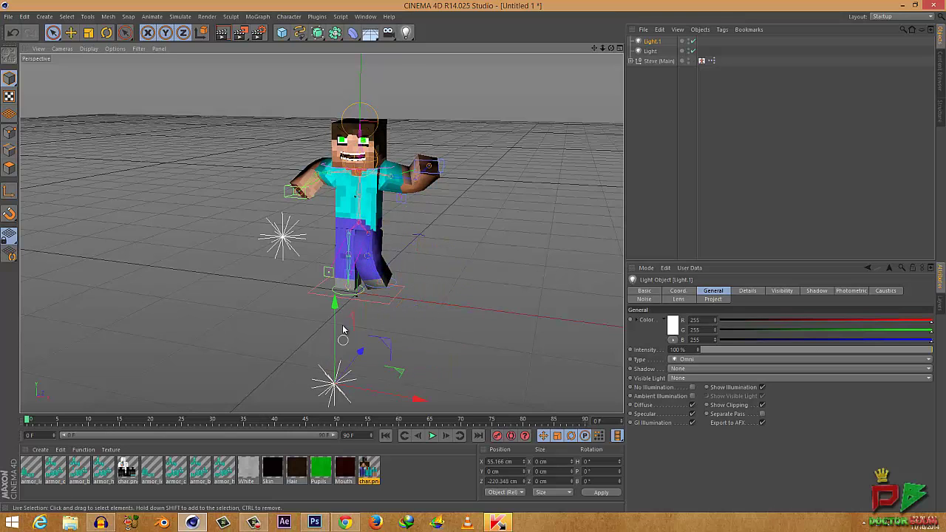
{"action": "mouse_move", "coordinate": [334, 302]}
{"action": "left_mouse_down"}
{"action": "mouse_move", "coordinate": [329, 311]}
{"action": "mouse_move", "coordinate": [329, 294]}
{"action": "left_mouse_up"}
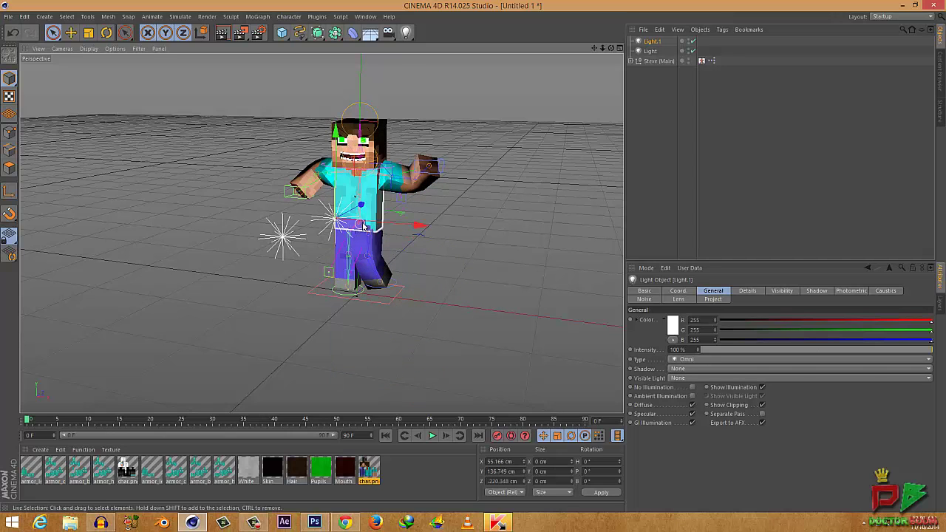
{"action": "left_click_drag", "start_coordinate": [416, 224], "coordinate": [436, 204]}
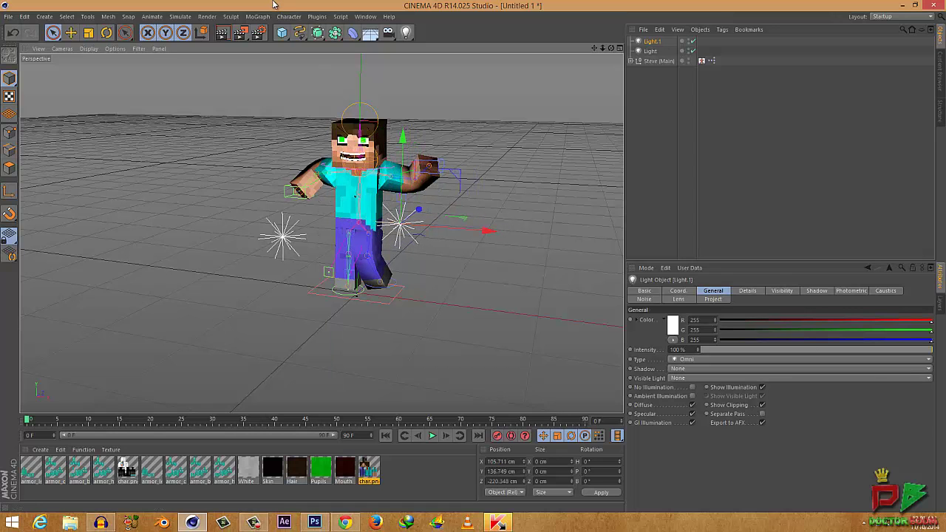
Start a Picture Viewer render with the two lights, and minimize the viewer.
{"action": "left_click", "coordinate": [238, 34]}
{"action": "left_click", "coordinate": [530, 296]}
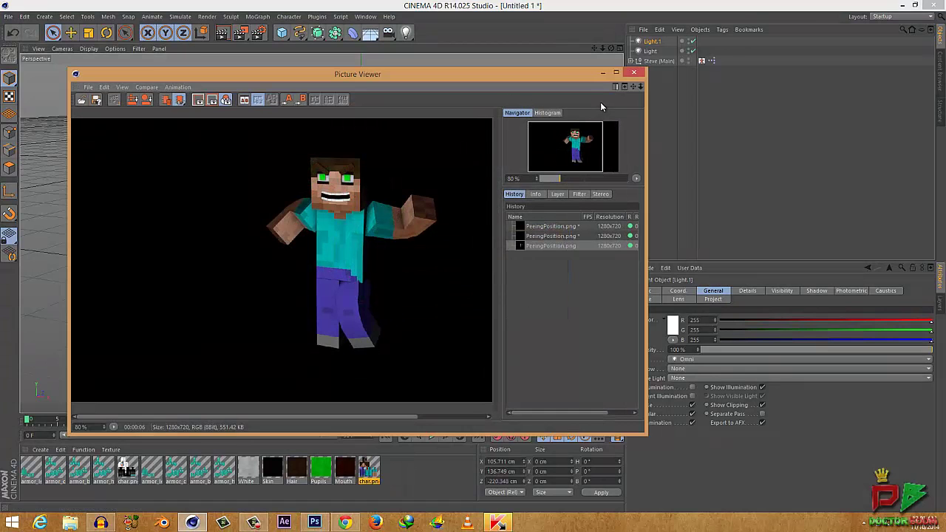
{"action": "left_click", "coordinate": [603, 72]}
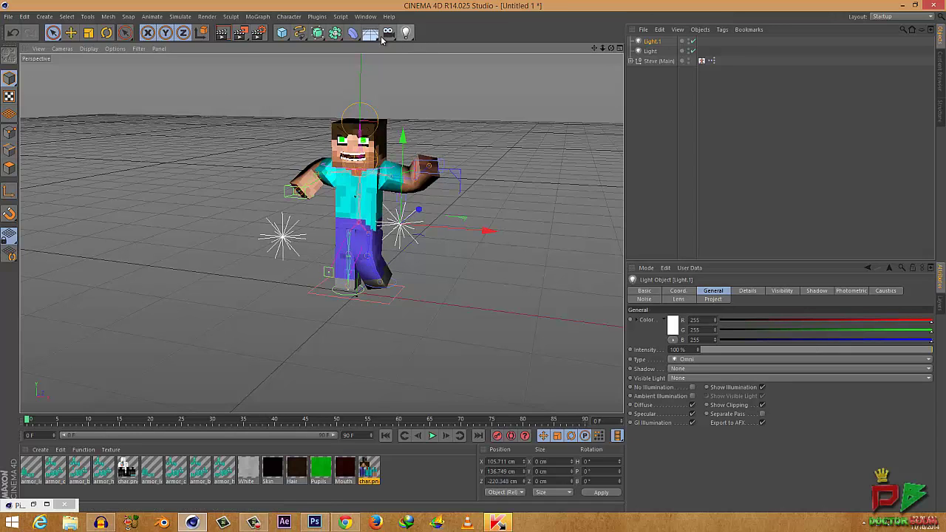
Add a third omni light in front of Steve at about Y 133, Z -184 cm, and rotate its heading to about -53.6°.
{"action": "left_click", "coordinate": [405, 33]}
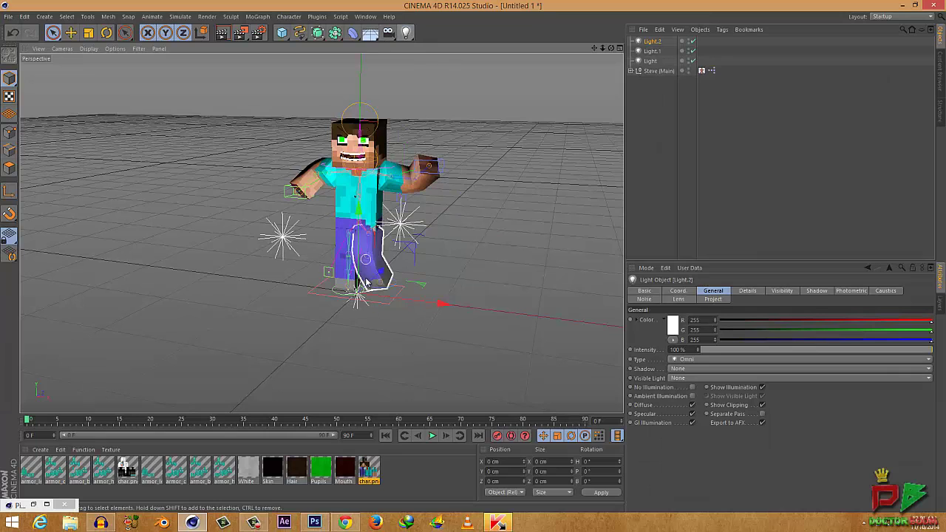
{"action": "left_click_drag", "start_coordinate": [377, 278], "coordinate": [321, 327]}
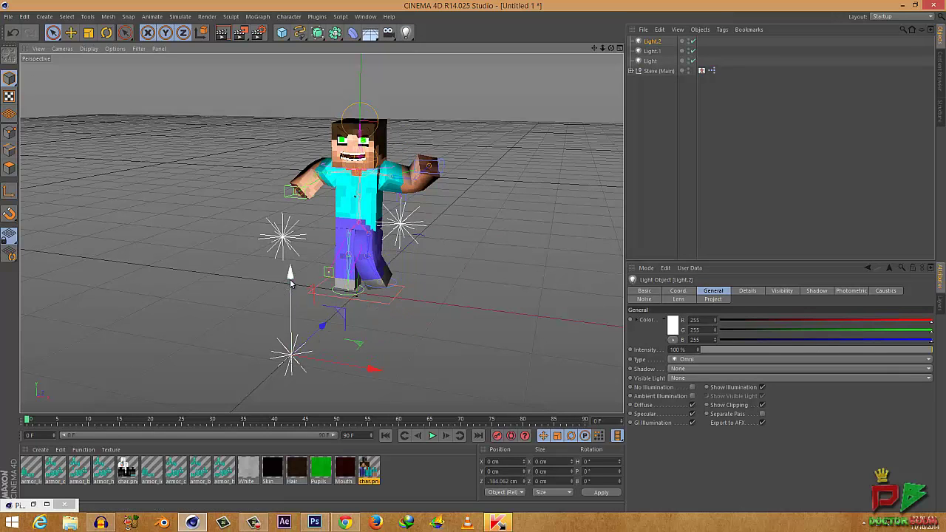
{"action": "left_click_drag", "start_coordinate": [292, 278], "coordinate": [294, 135]}
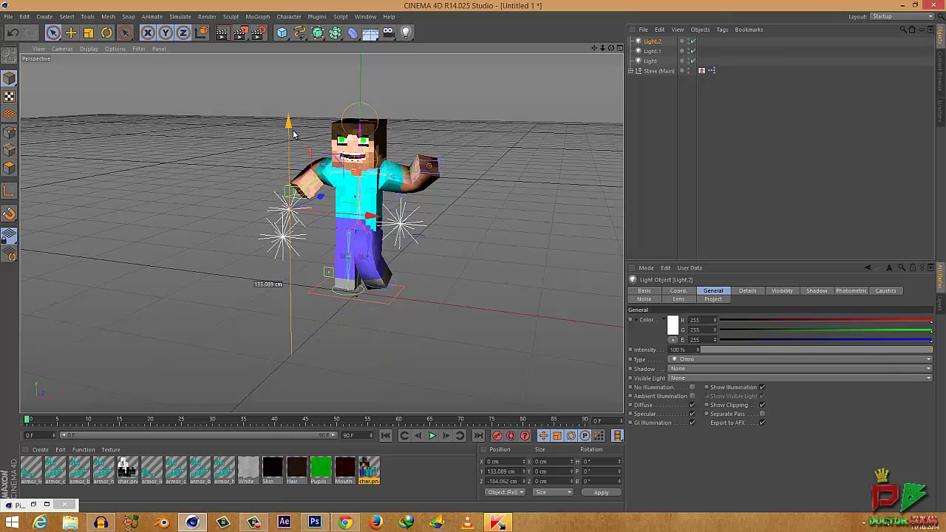
{"action": "left_click", "coordinate": [107, 34]}
{"action": "mouse_move", "coordinate": [247, 214]}
{"action": "left_mouse_down"}
{"action": "mouse_move", "coordinate": [380, 218]}
{"action": "mouse_move", "coordinate": [219, 226]}
{"action": "mouse_move", "coordinate": [231, 219]}
{"action": "left_mouse_up"}
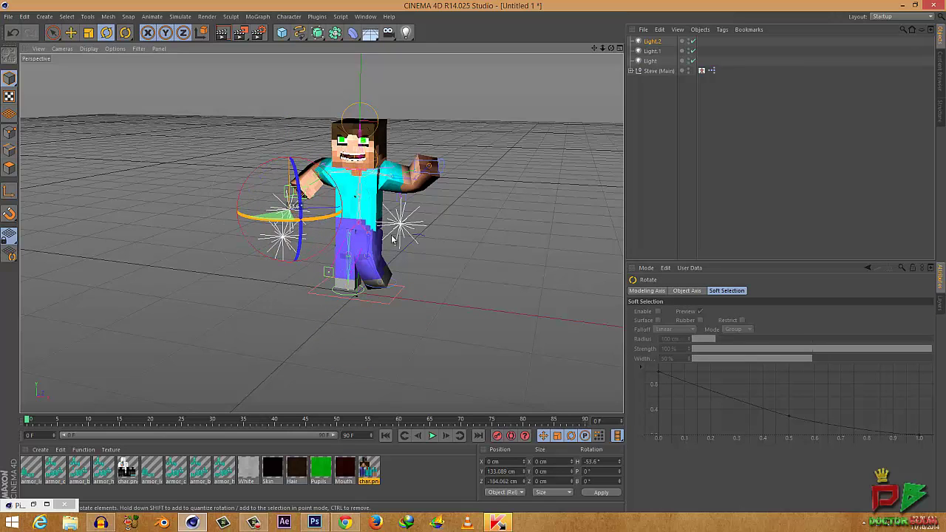
{"action": "left_click", "coordinate": [52, 32]}
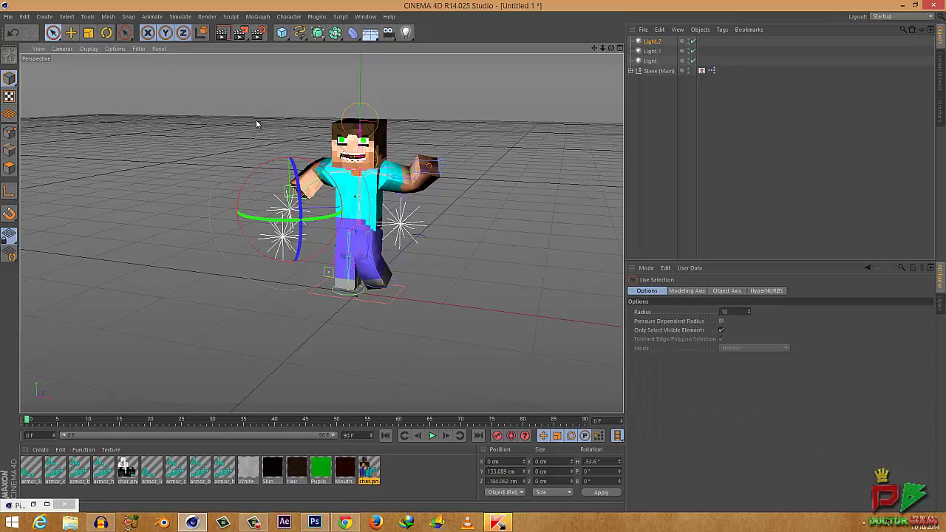
Minimize the open windows, view the saved PeeingPosition image from the desktop in Windows Photo Viewer, and close it.
{"action": "left_click", "coordinate": [900, 5]}
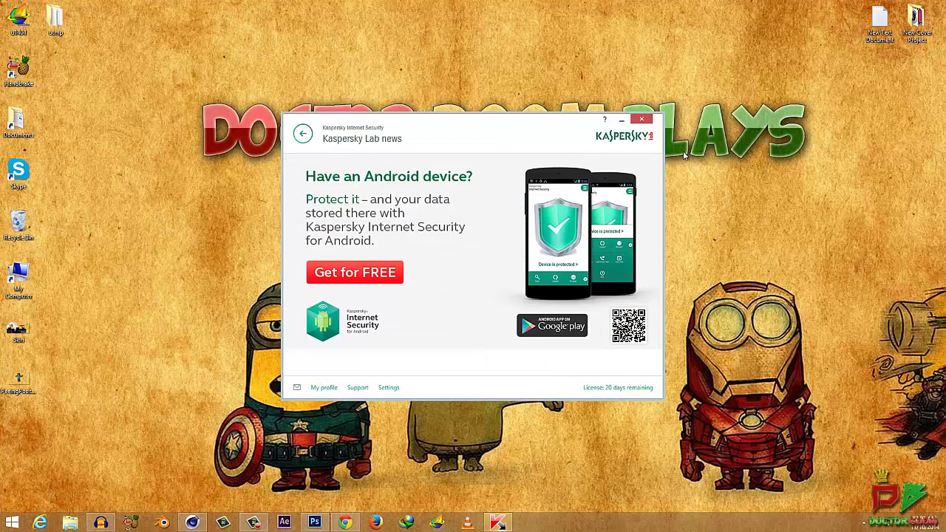
{"action": "left_click", "coordinate": [622, 120]}
{"action": "double_click", "coordinate": [18, 380]}
{"action": "scroll", "coordinate": [384, 274], "scroll_direction": "up", "scroll_amount": 3}
{"action": "scroll", "coordinate": [414, 274], "scroll_direction": "down", "scroll_amount": 3}
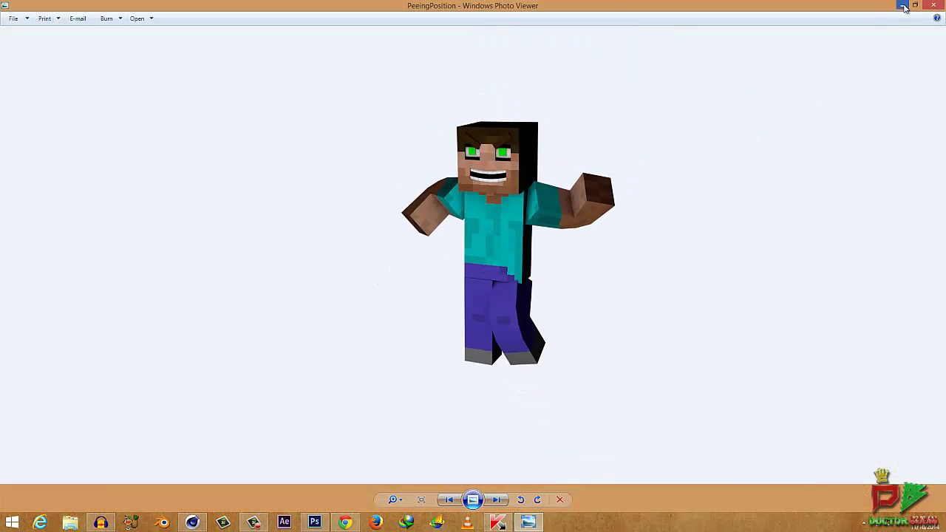
{"action": "left_click", "coordinate": [934, 6]}
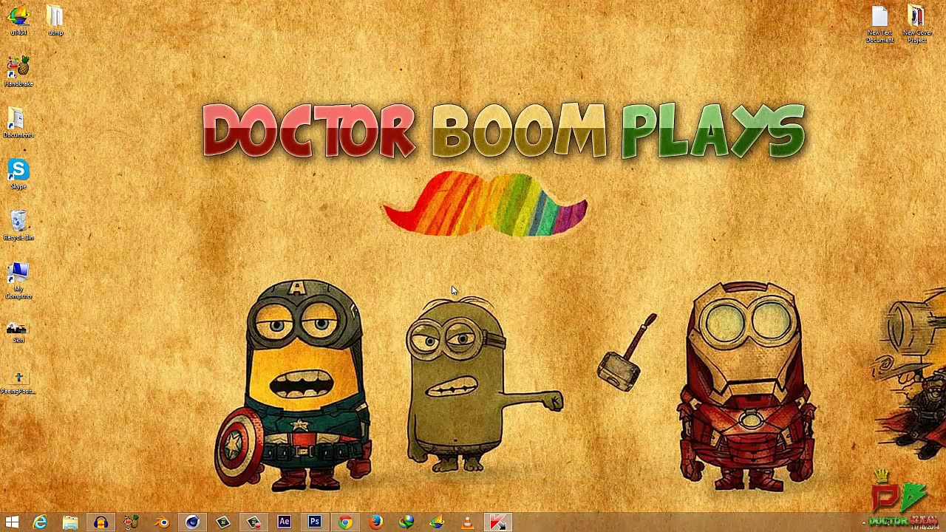
Switch to Photoshop, place another copy of the PeeingPosition image in 21.jpg, position it beside the first Steve, and commit the placement.
{"action": "double_click", "coordinate": [30, 383]}
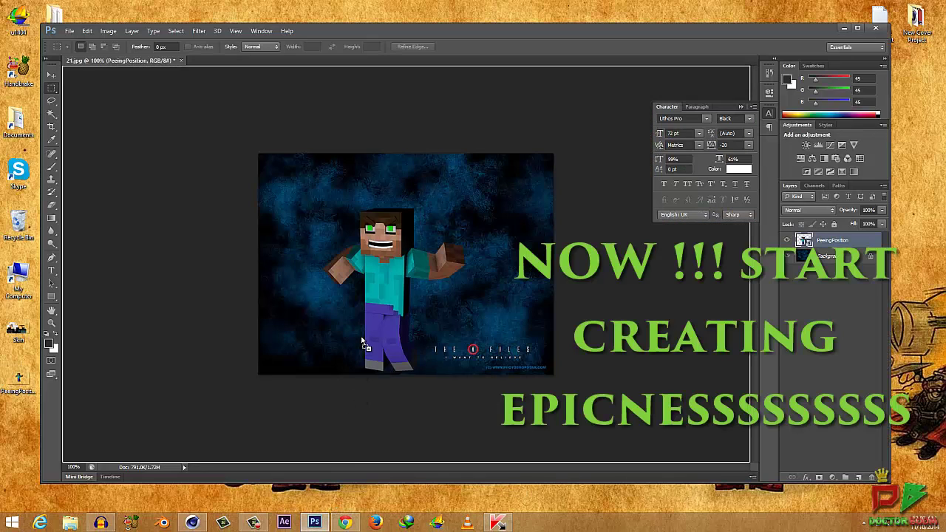
{"action": "left_click_drag", "start_coordinate": [363, 342], "coordinate": [452, 293]}
{"action": "left_click_drag", "start_coordinate": [481, 340], "coordinate": [497, 374]}
{"action": "left_click_drag", "start_coordinate": [470, 224], "coordinate": [470, 162]}
{"action": "left_click_drag", "start_coordinate": [322, 285], "coordinate": [221, 285]}
{"action": "left_click_drag", "start_coordinate": [439, 307], "coordinate": [466, 318]}
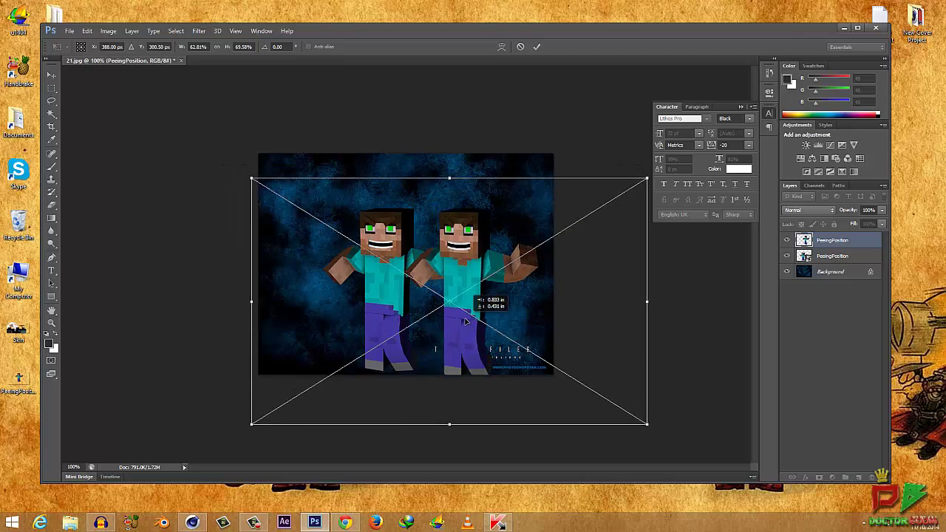
{"action": "key", "text": "Return"}
{"action": "key", "text": "m"}
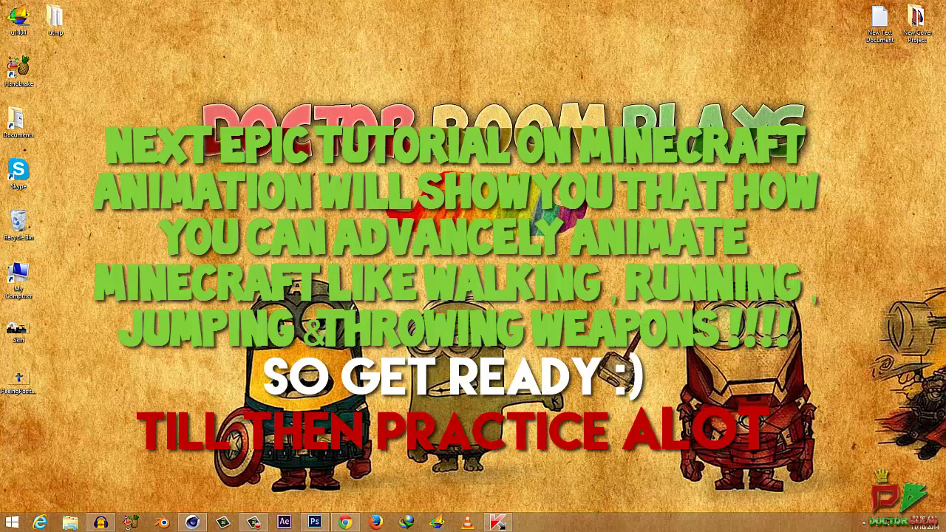
{"action": "right_click", "coordinate": [318, 275]}
{"action": "left_click", "coordinate": [294, 280]}
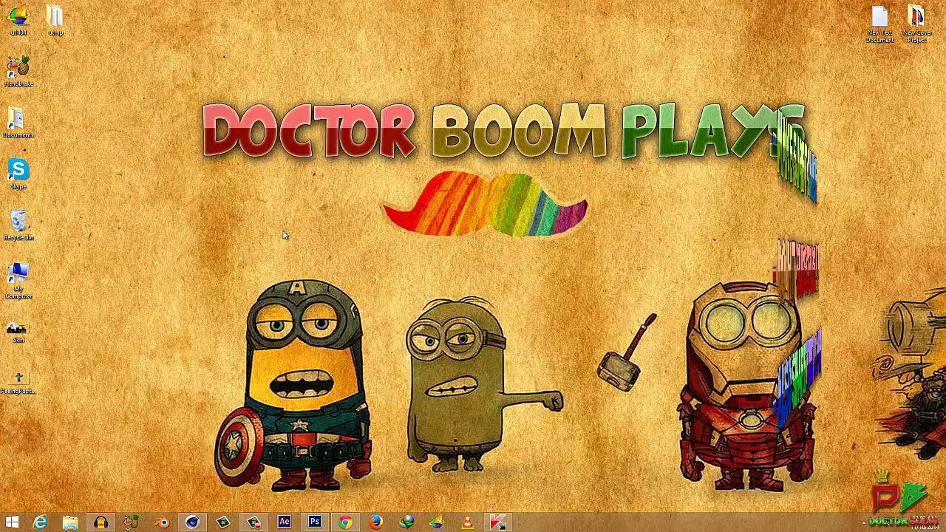
{"action": "right_click", "coordinate": [337, 235]}
{"action": "left_click", "coordinate": [322, 238]}
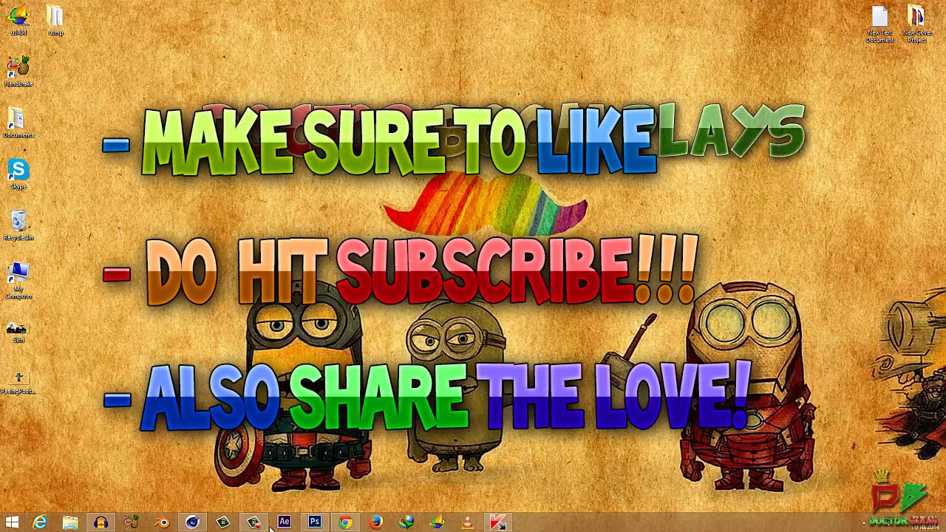
Switch back to the CINEMA 4D Picture Viewer to view the rendered Steve.
{"action": "left_click", "coordinate": [192, 524]}
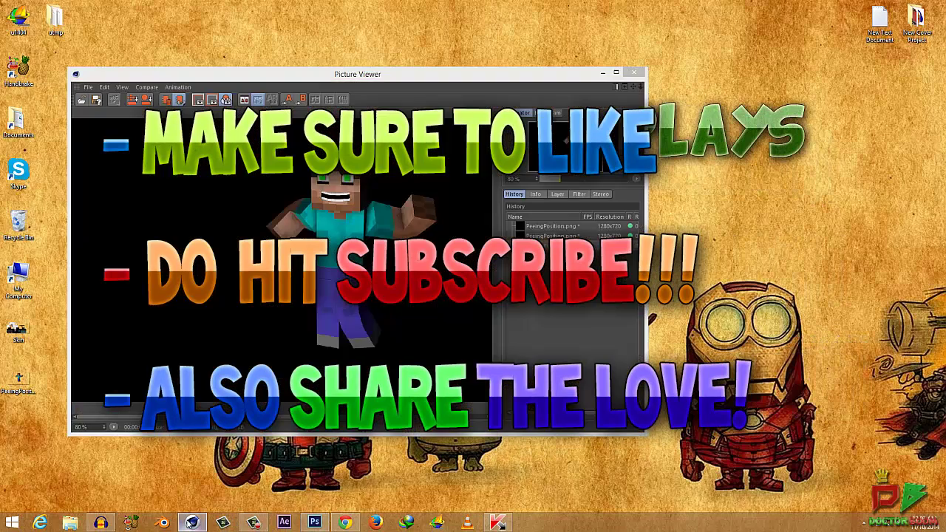